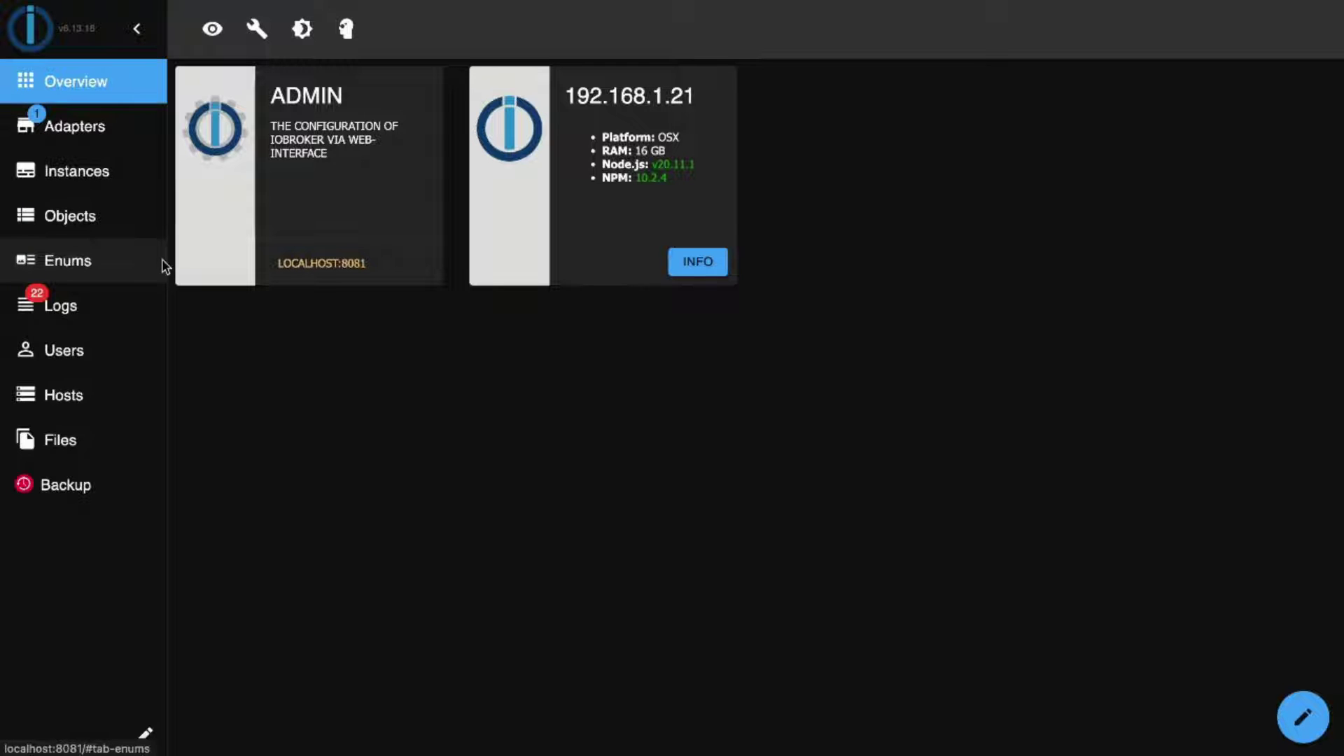
# Filter the Adapters list by the name 'NMEA'.
pyautogui.click(101, 133)
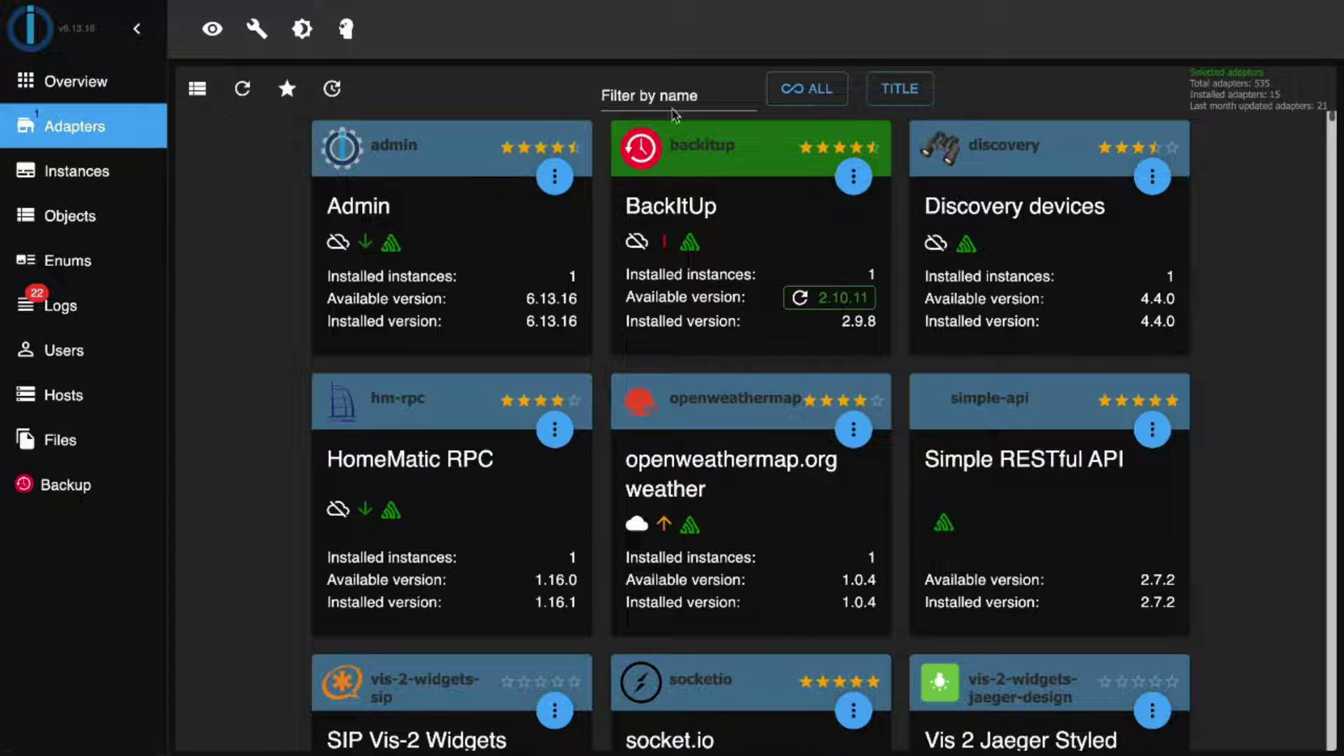
pyautogui.click(688, 93)
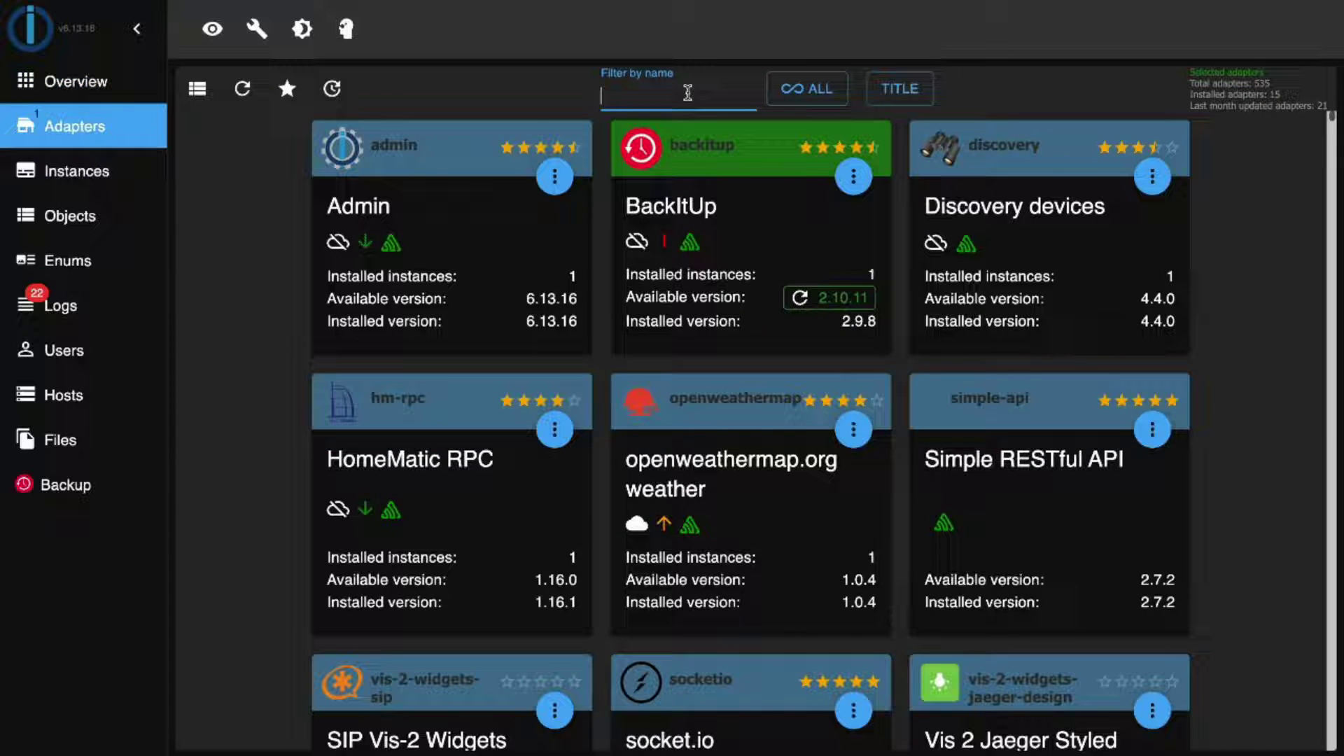
pyautogui.write('NMEA')
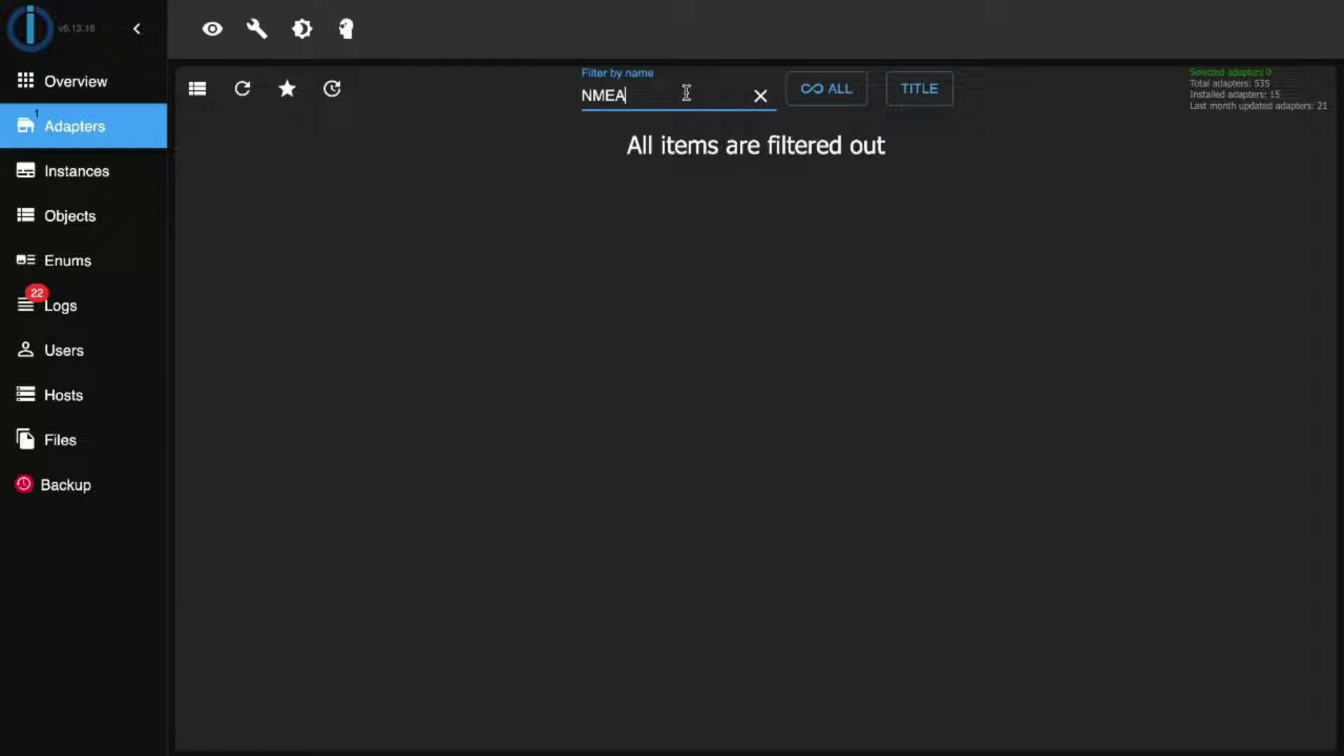
# Make beta the active repository instead of stable in System settings and save.
pyautogui.click(263, 29)
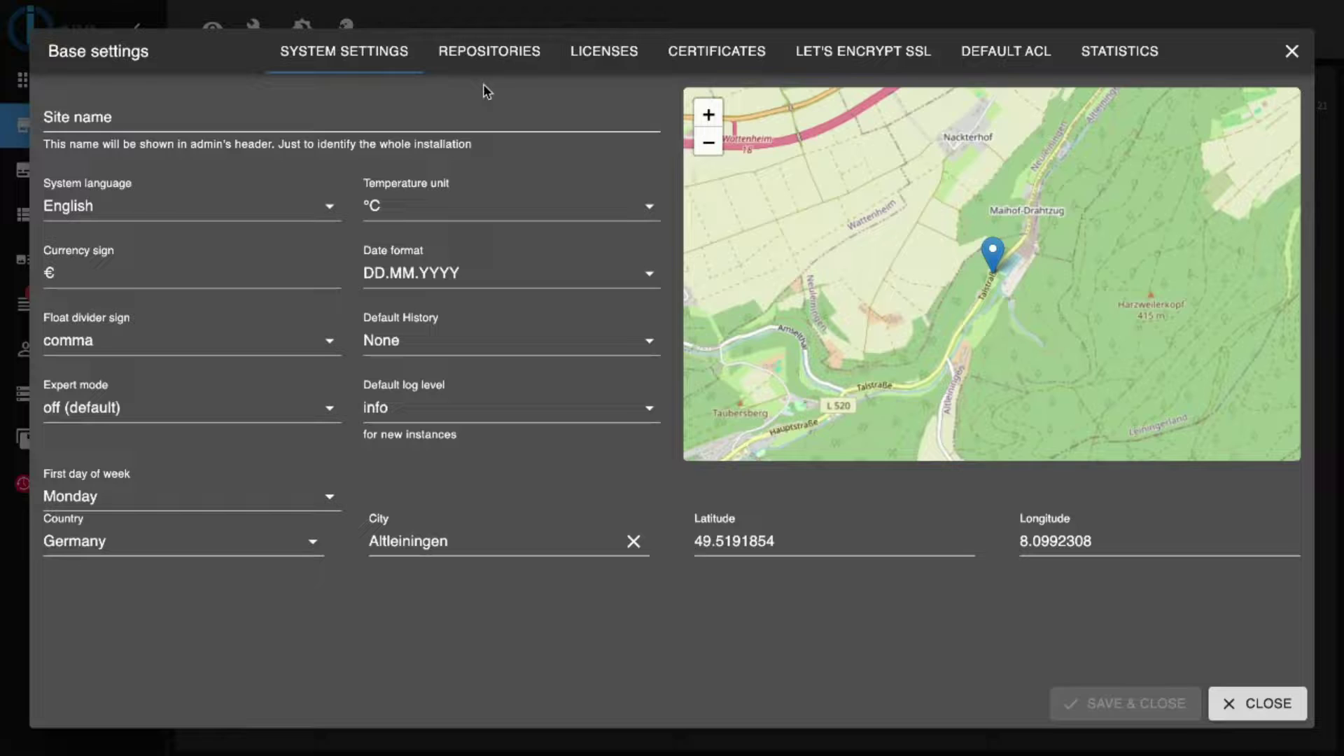
pyautogui.click(494, 56)
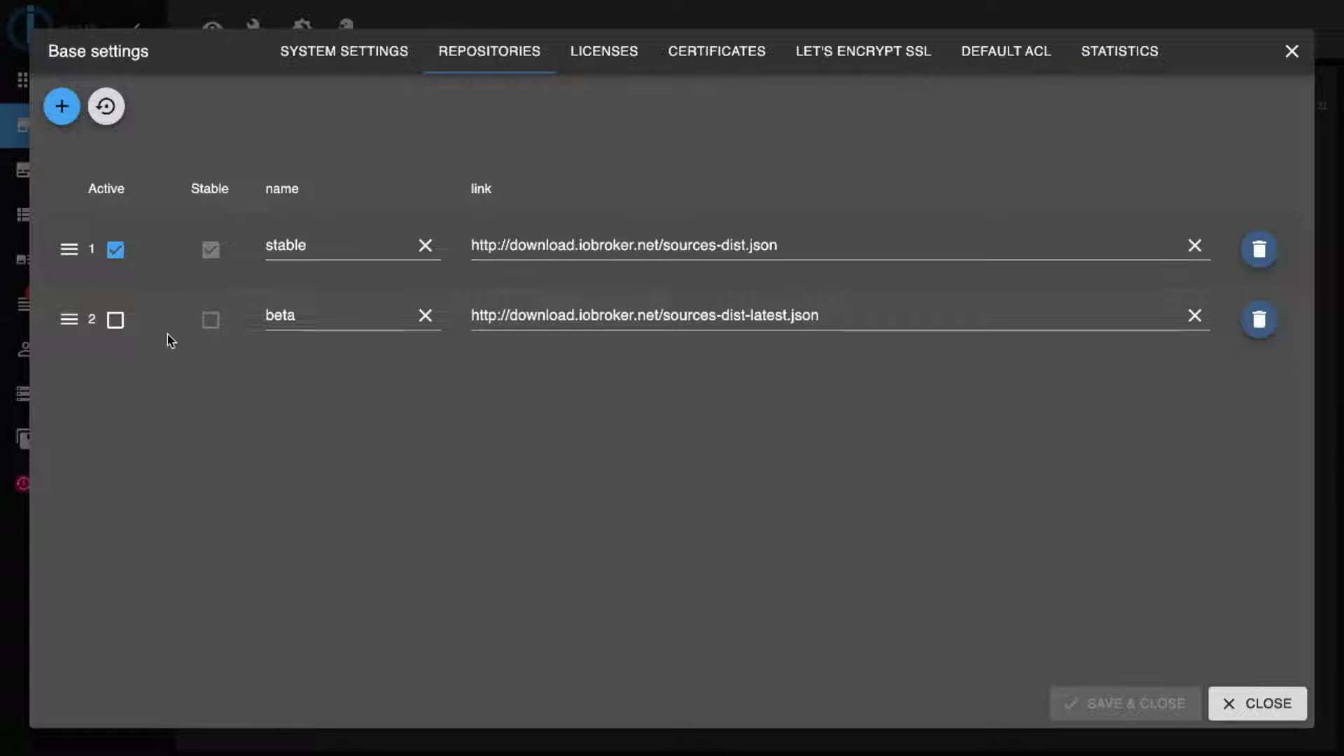
pyautogui.click(115, 320)
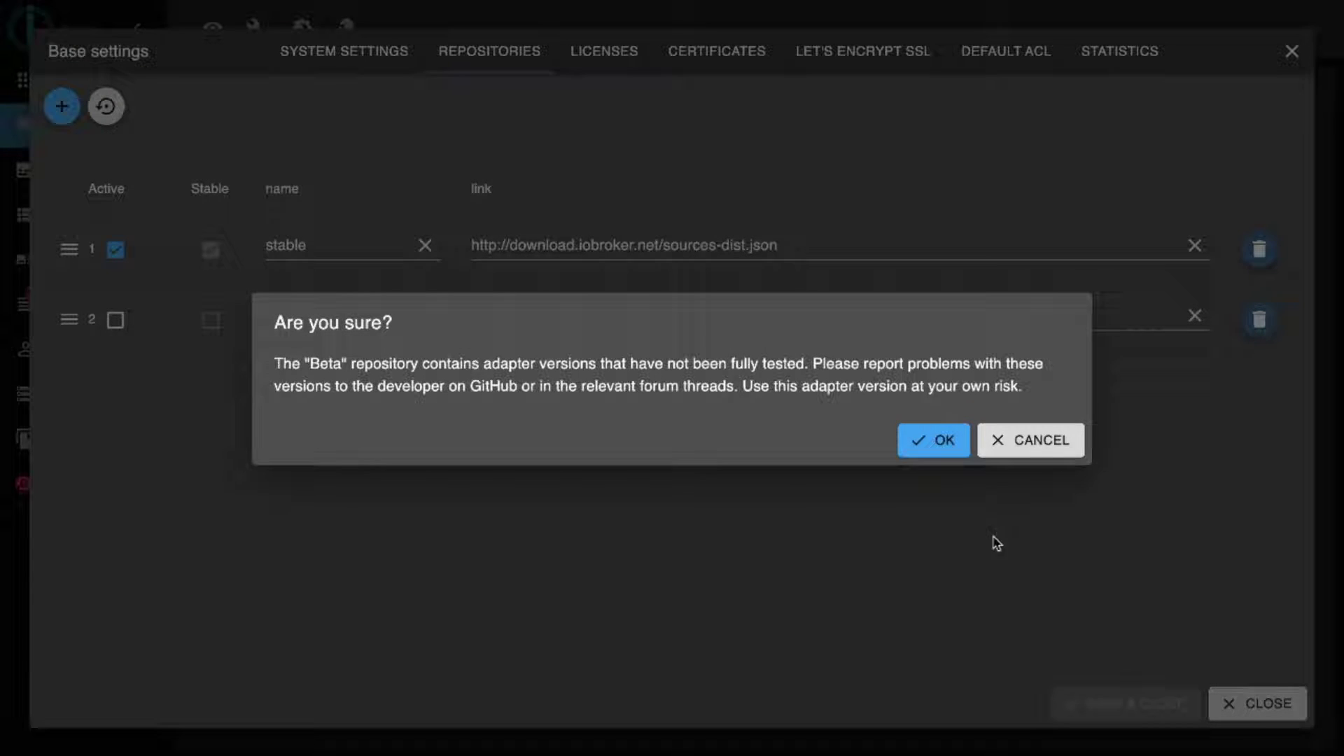
pyautogui.click(925, 442)
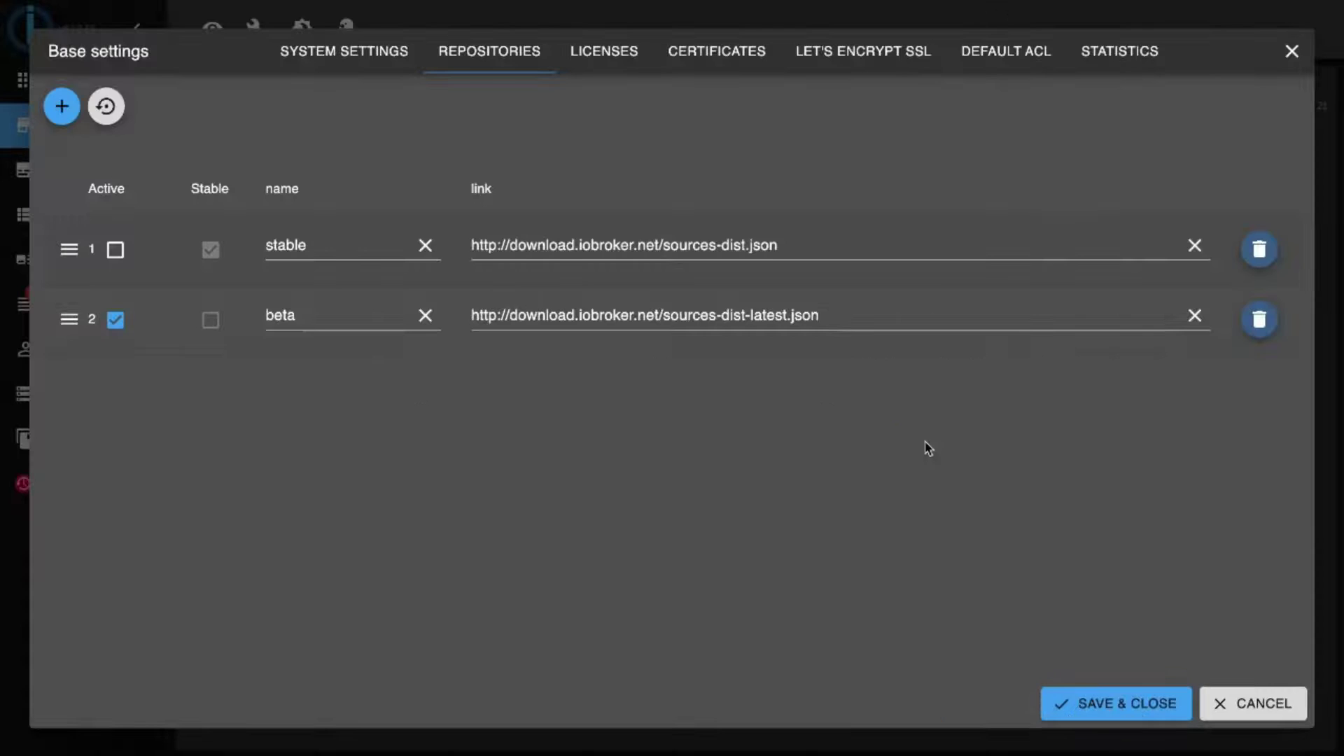
pyautogui.click(1085, 711)
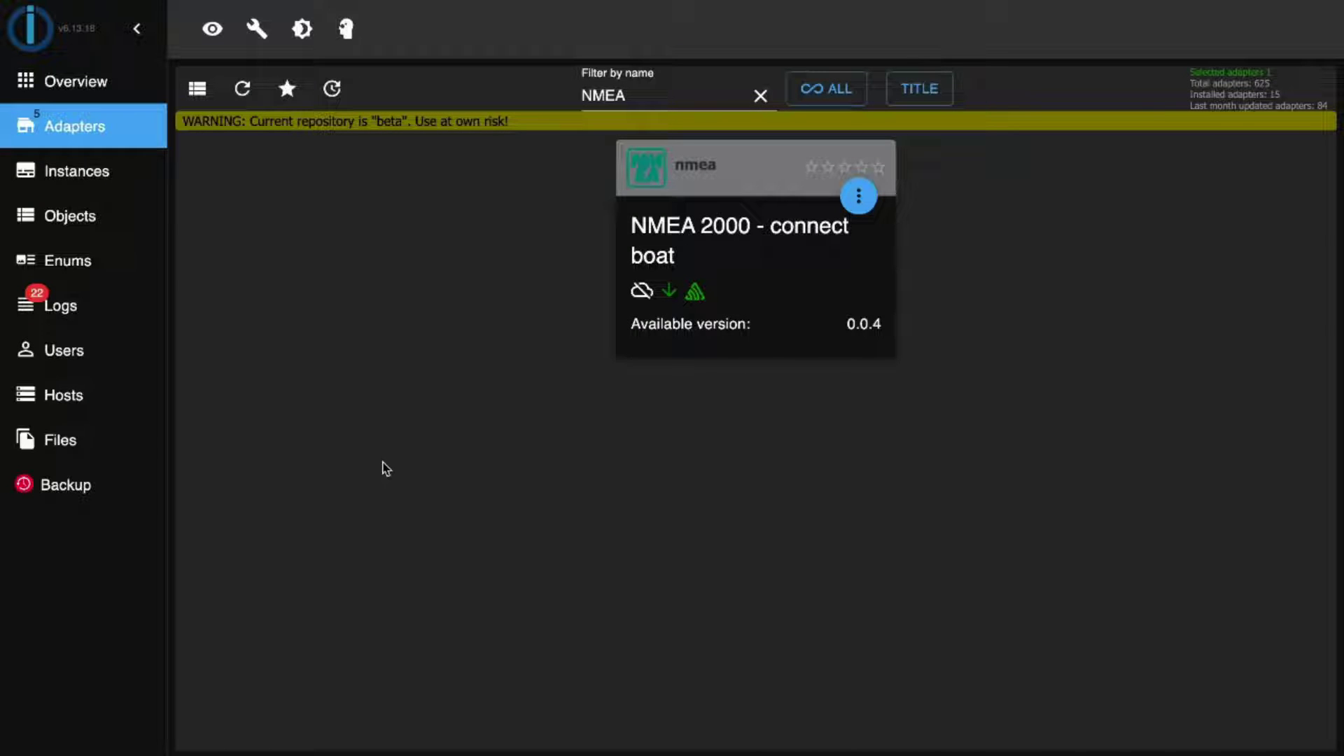
# Reload adapters from beta and install an instance of the NMEA 2000 adapter 0.0.4.
pyautogui.click(242, 89)
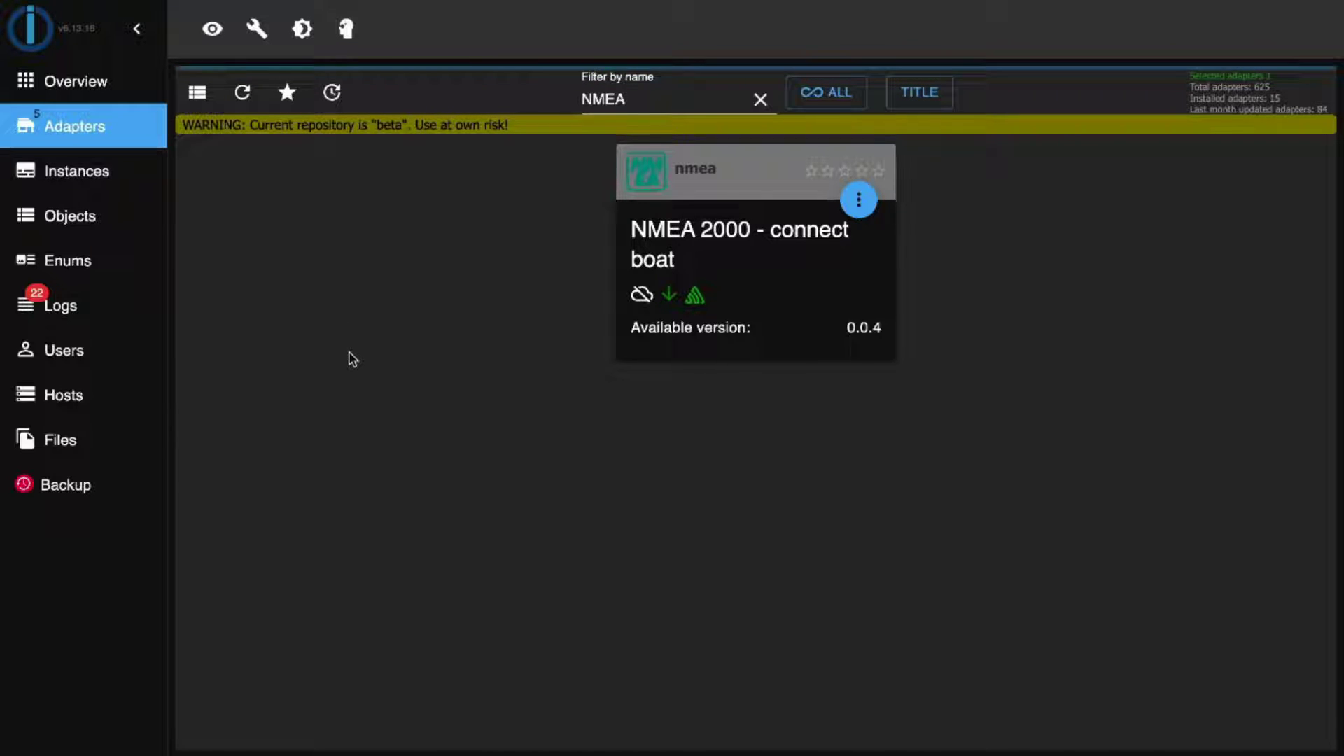
pyautogui.click(859, 196)
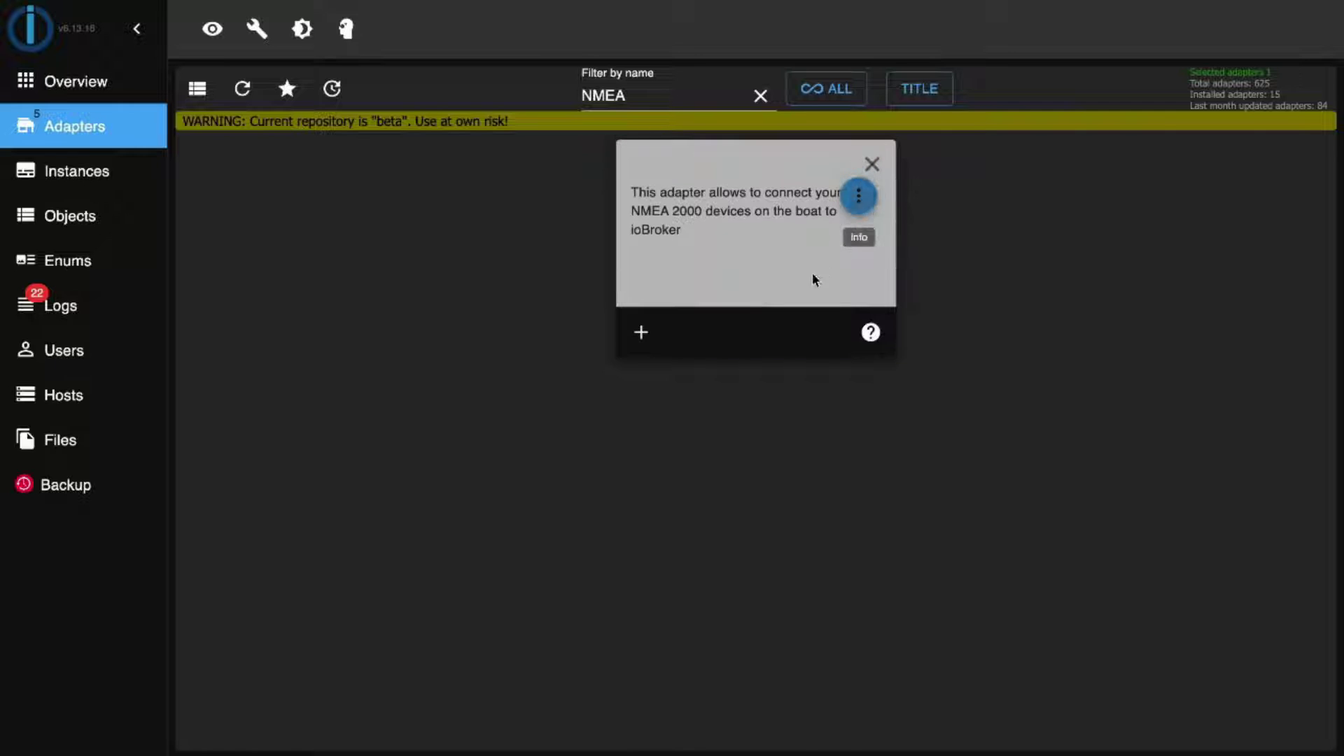
pyautogui.click(639, 336)
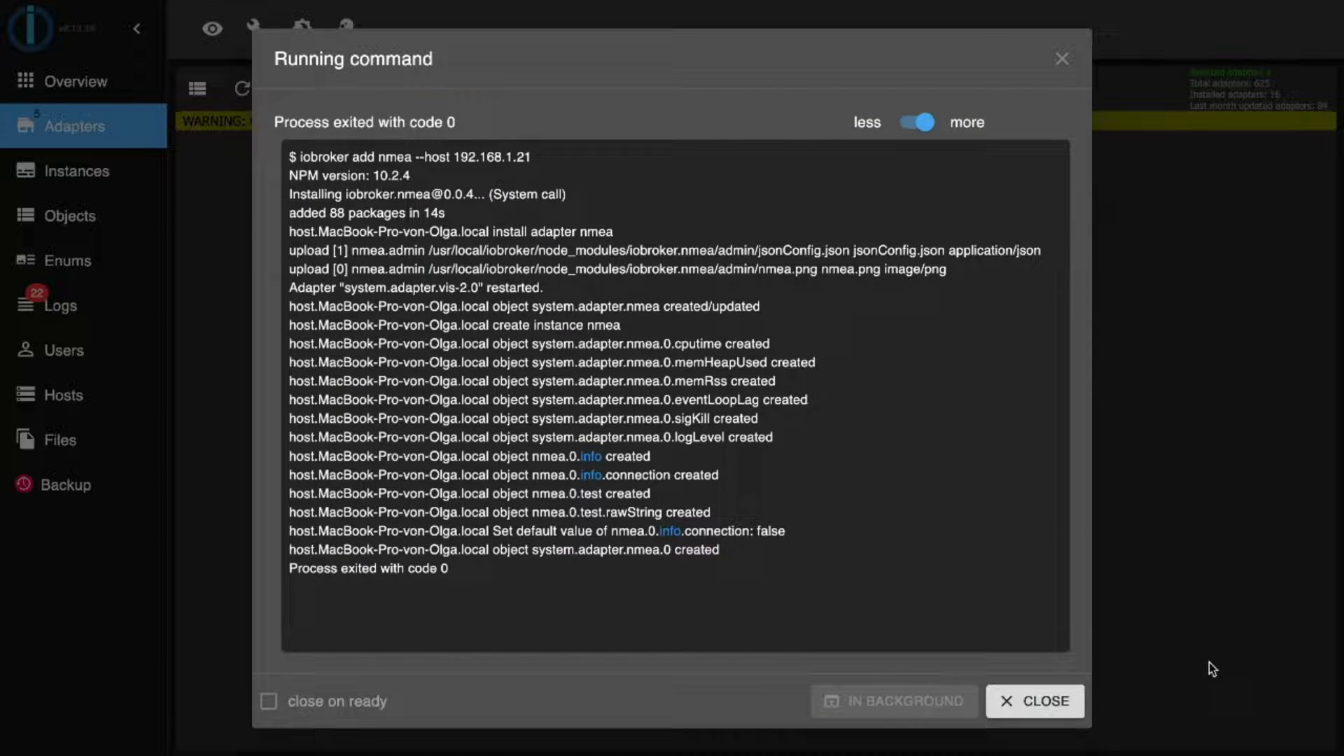
pyautogui.click(1057, 707)
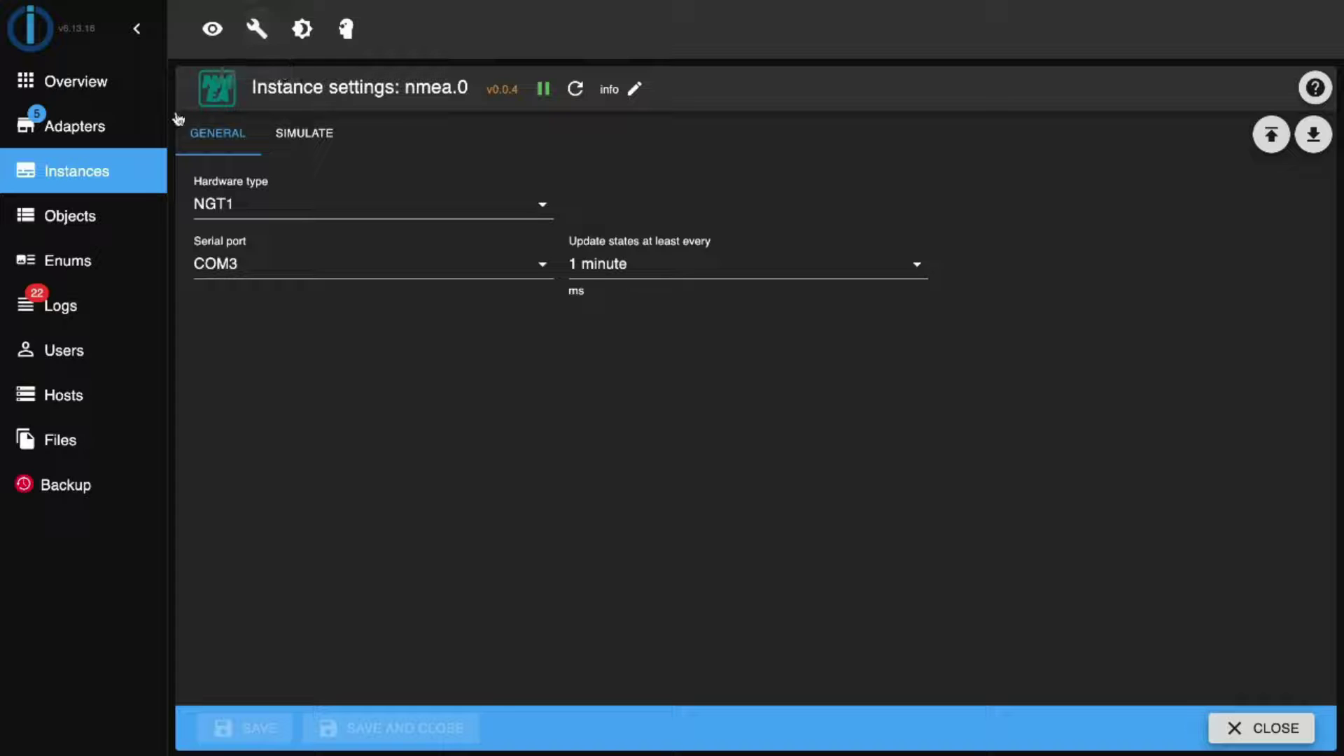
# Set the nmea.0 hardware type to PicanM with CAN port can0 and save the settings.
pyautogui.click(124, 175)
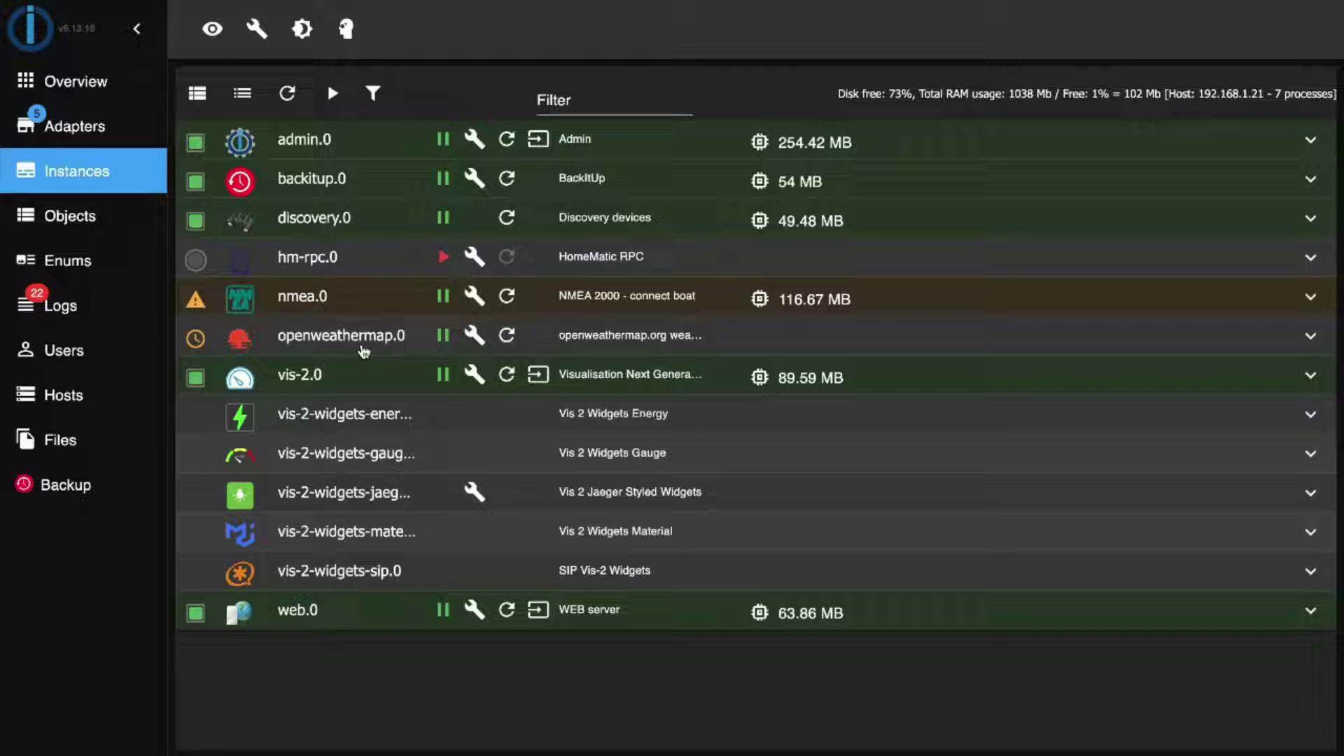
pyautogui.click(482, 298)
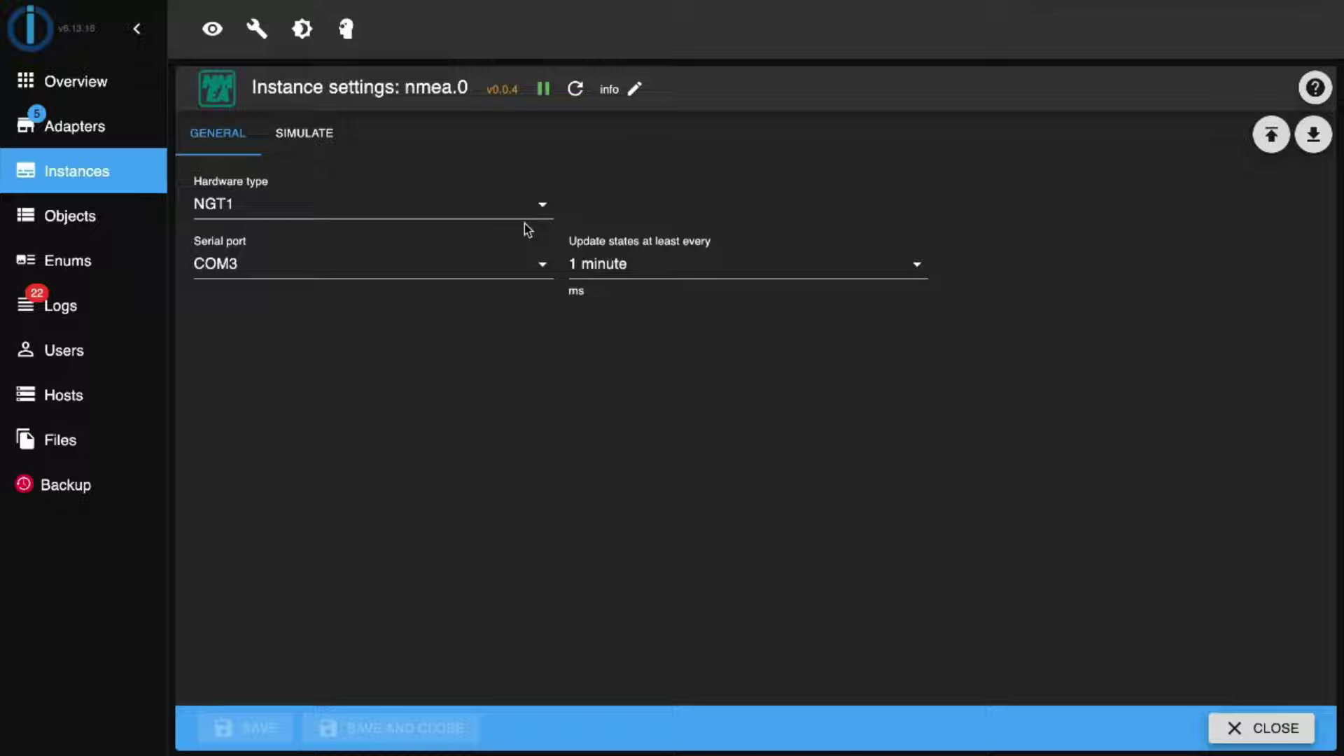
pyautogui.click(545, 208)
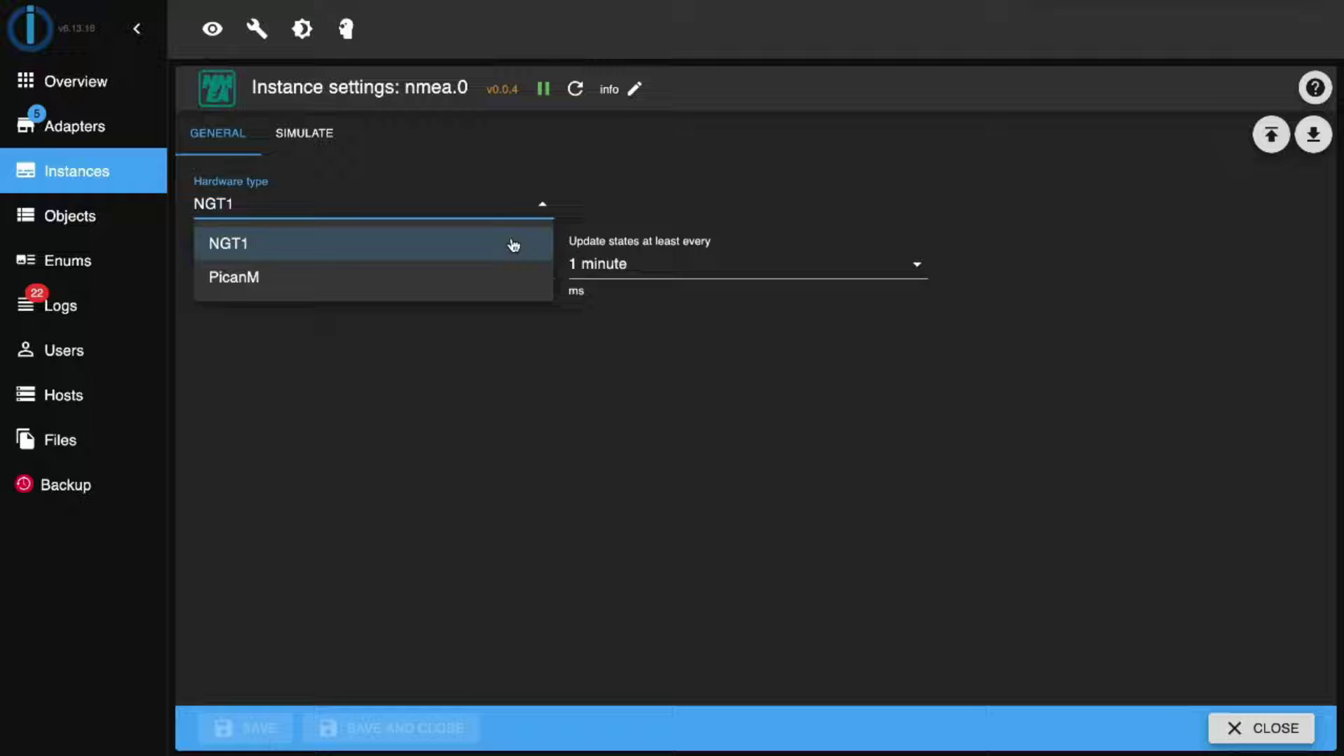
pyautogui.click(489, 276)
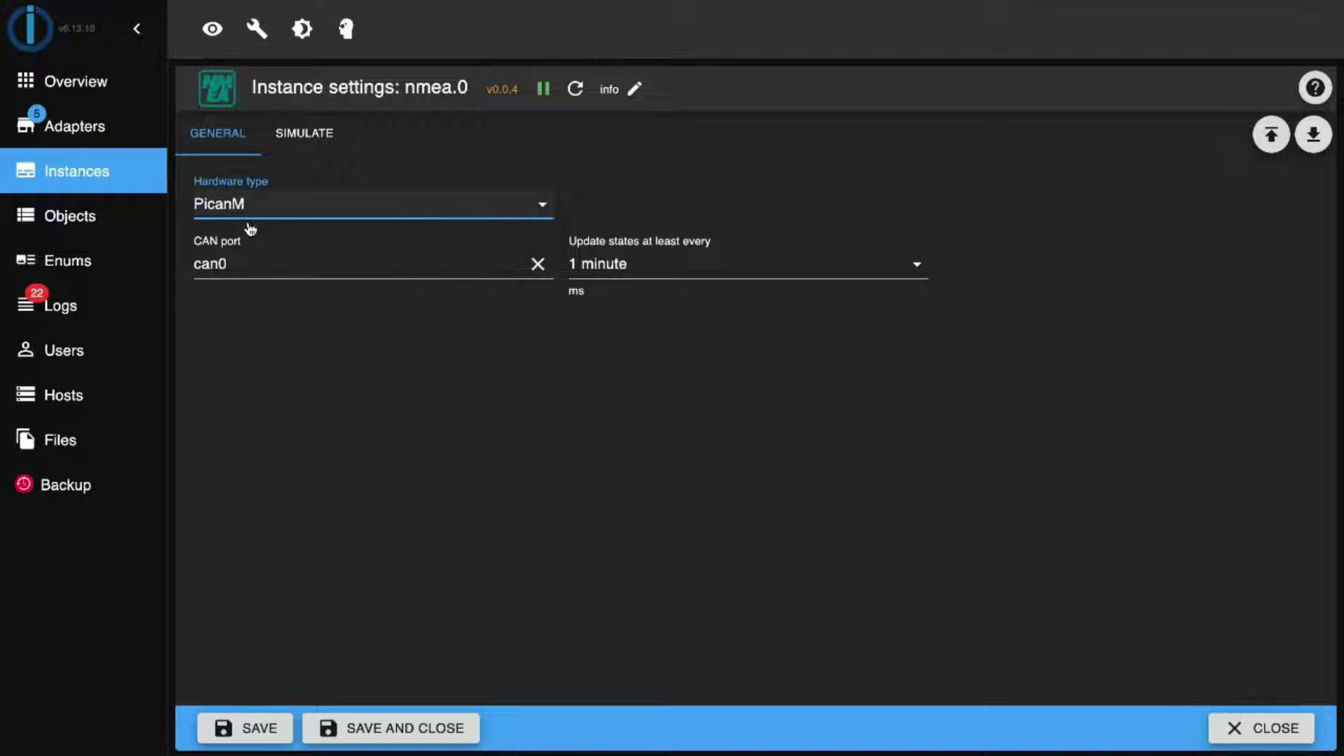
pyautogui.click(542, 208)
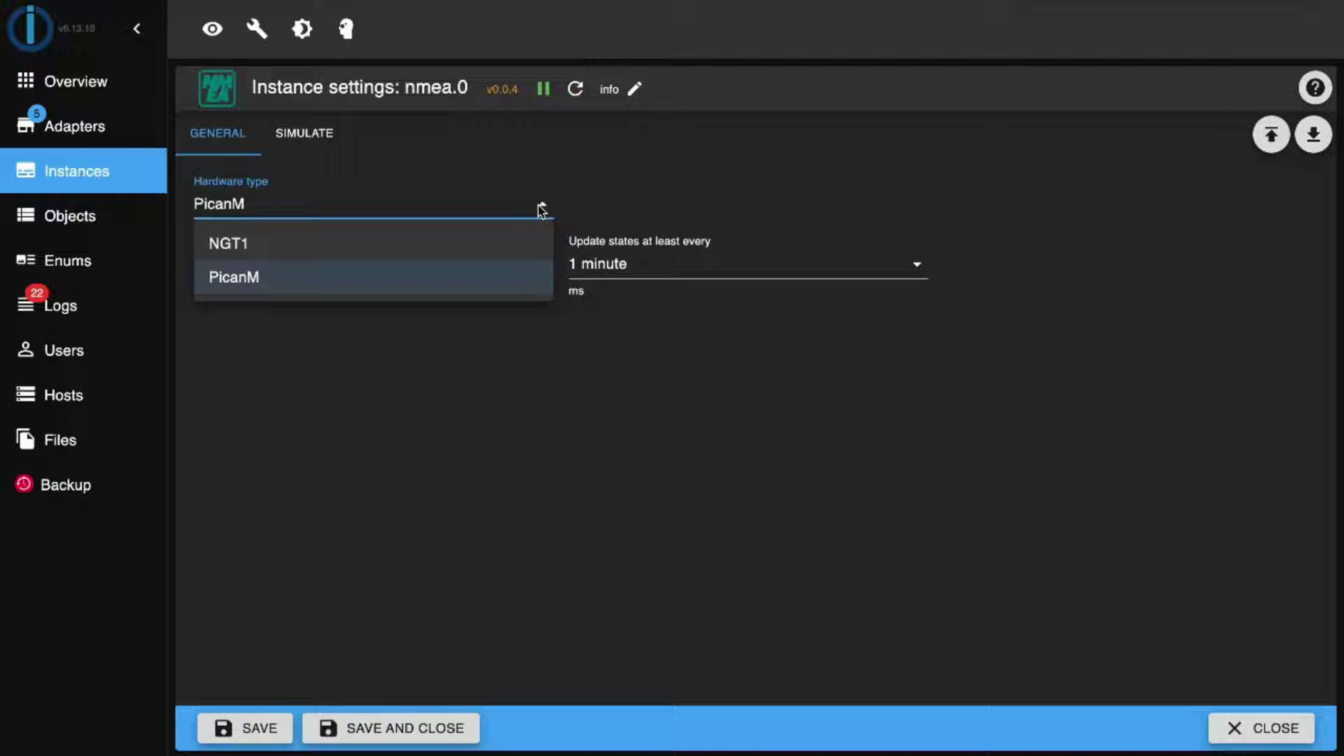
pyautogui.click(499, 247)
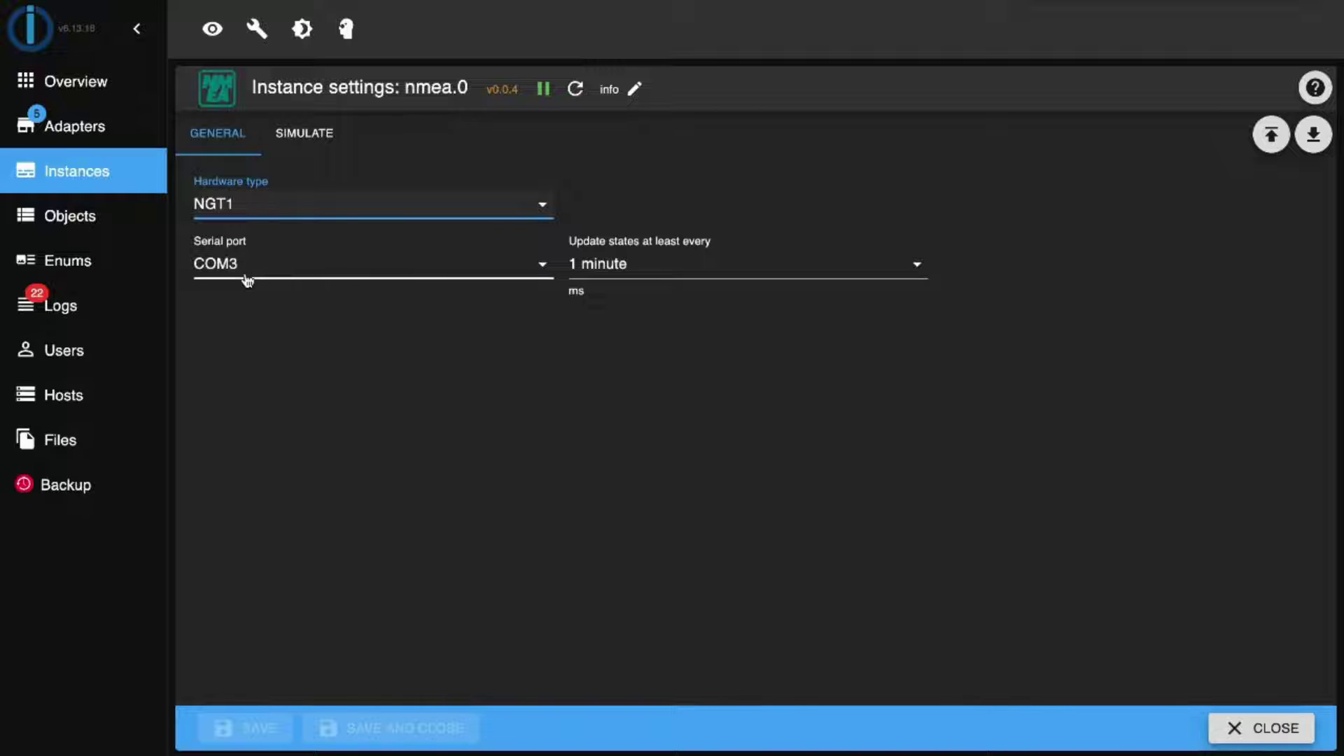
pyautogui.click(542, 208)
pyautogui.click(490, 277)
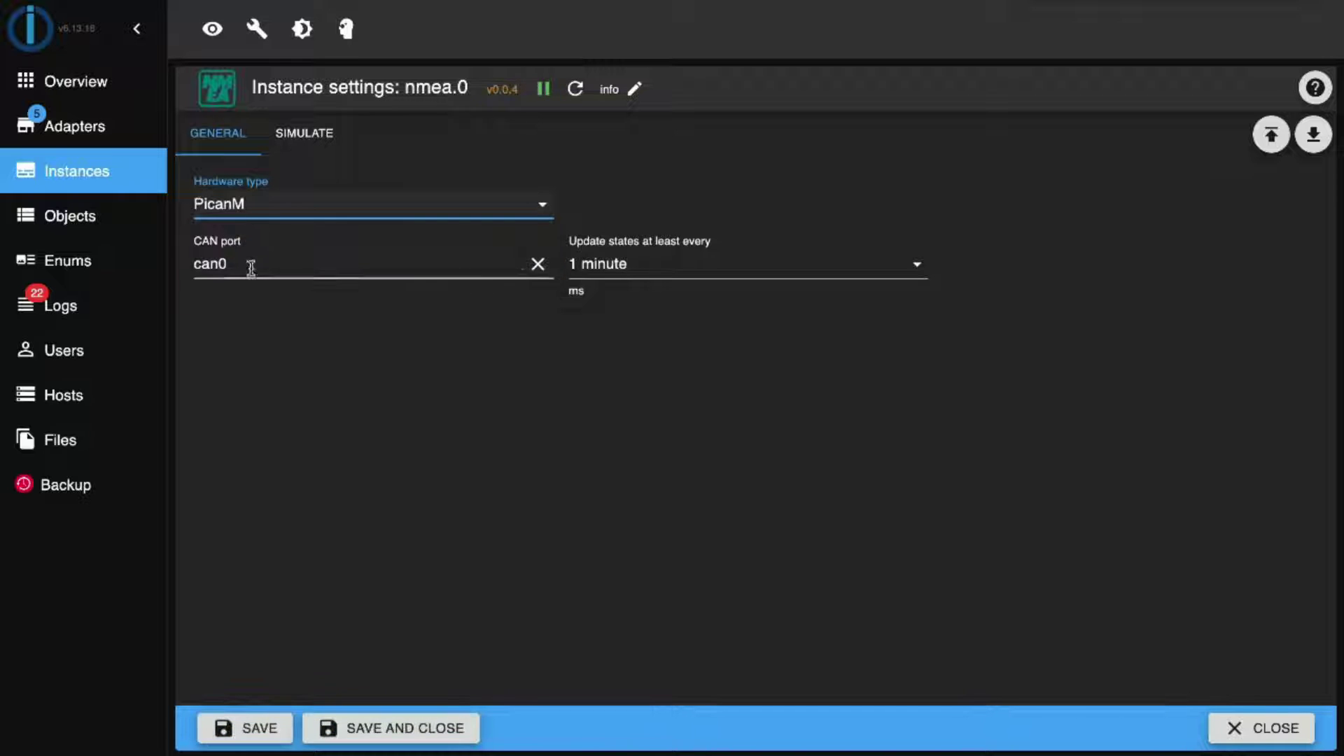
pyautogui.click(1315, 88)
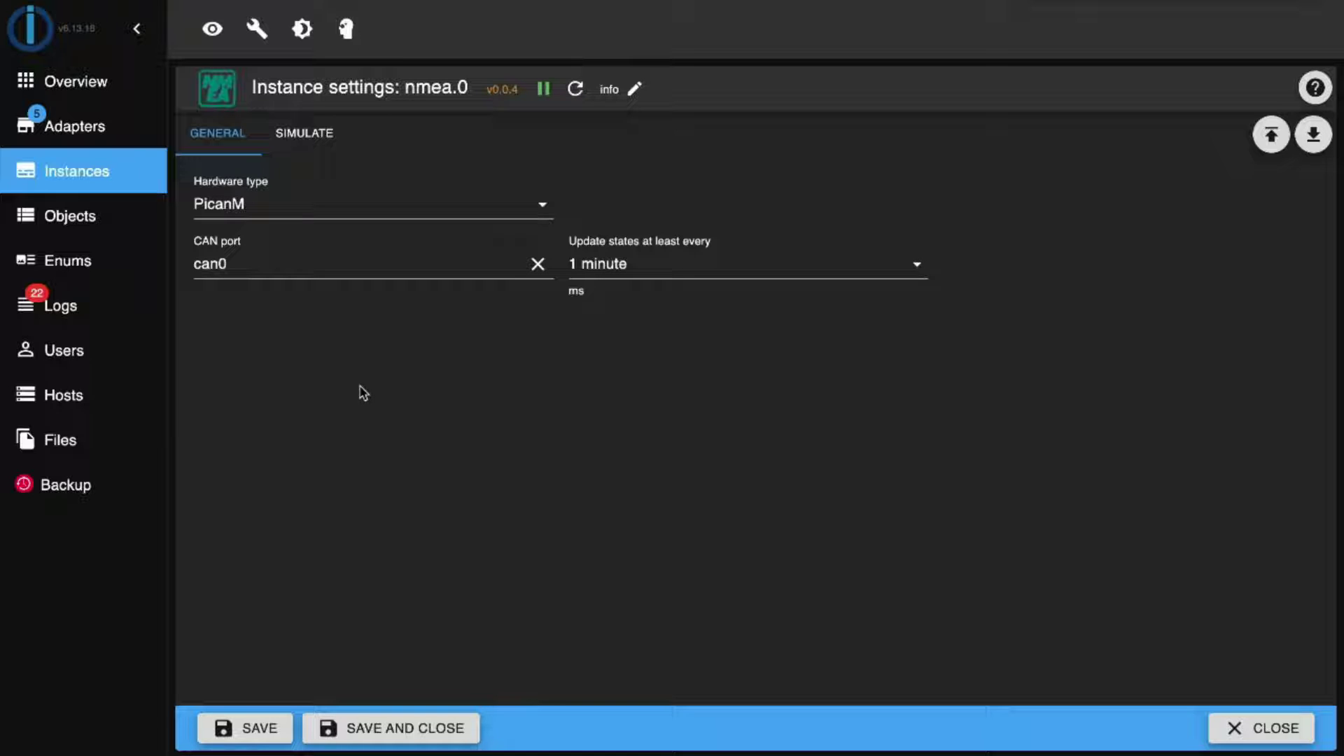
pyautogui.click(354, 726)
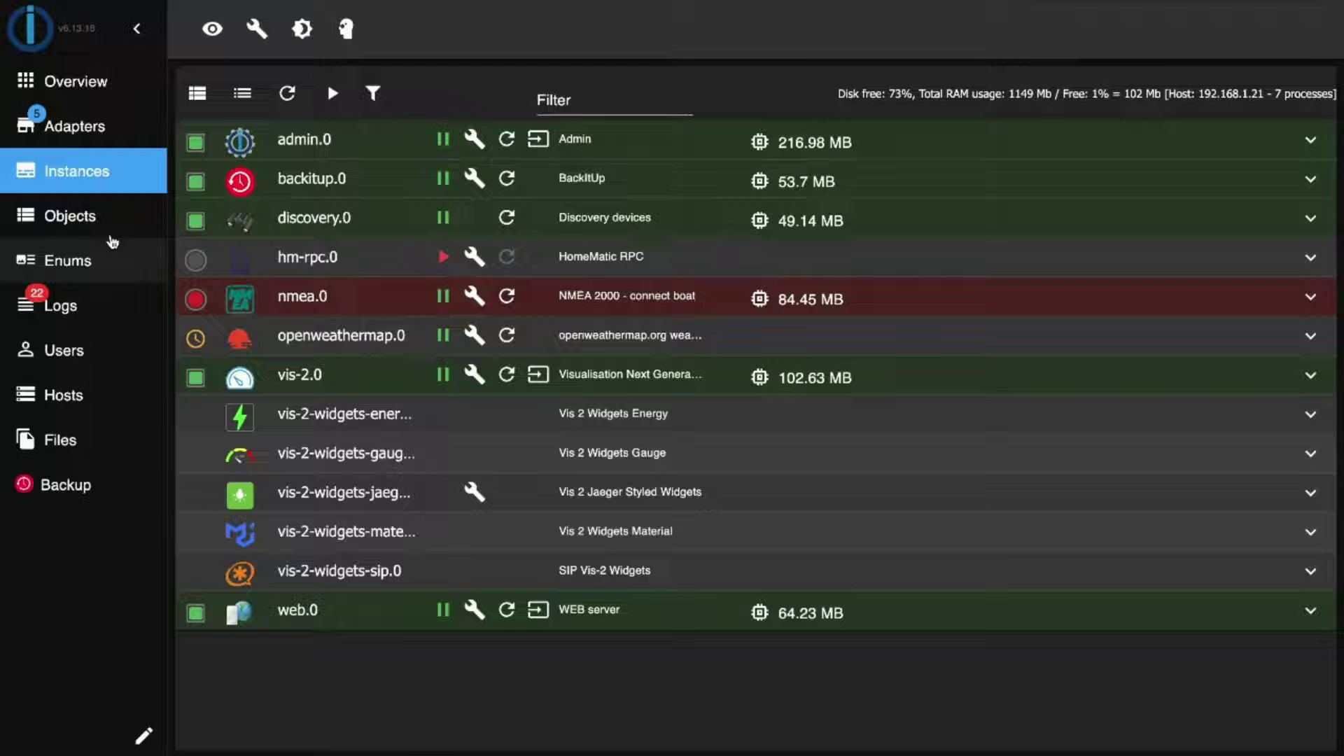
# In the object tree, expand nmea.0 and its cogSogRapidUpdate channel to show COG and SOG.
pyautogui.click(105, 223)
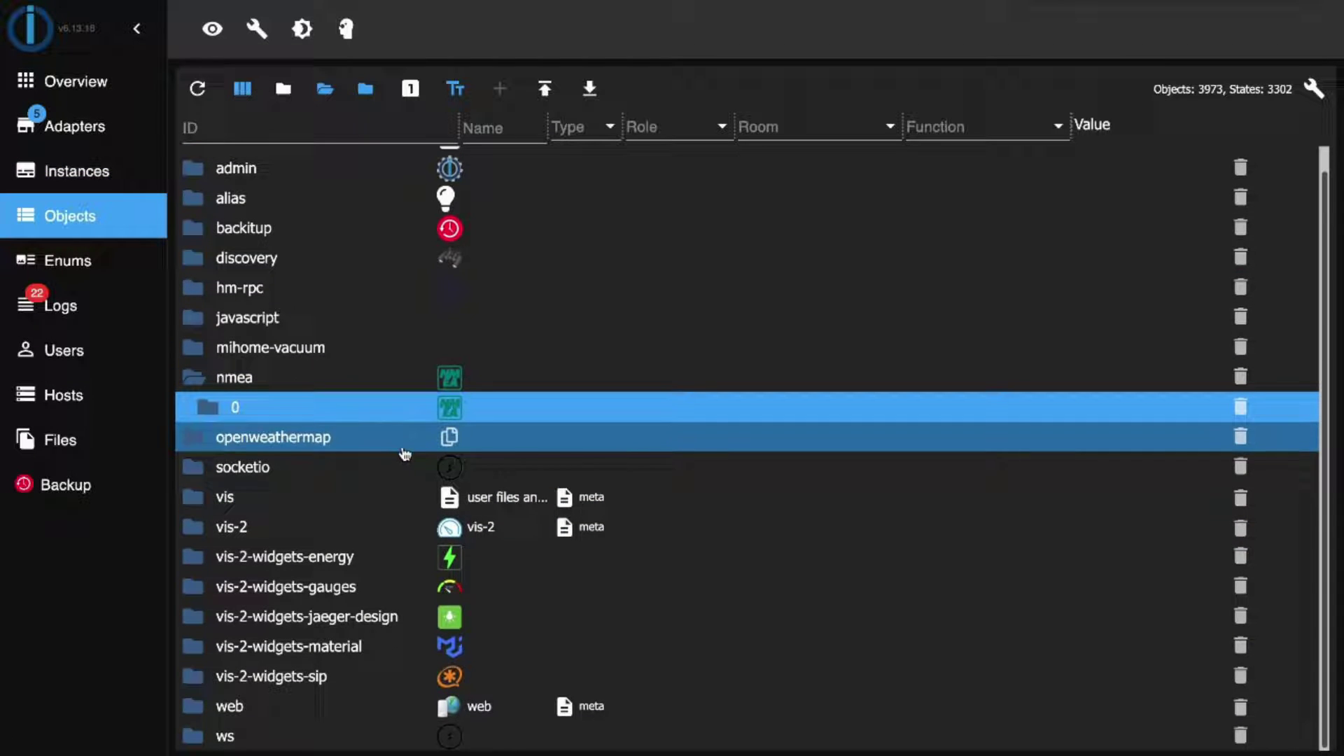
pyautogui.click(200, 380)
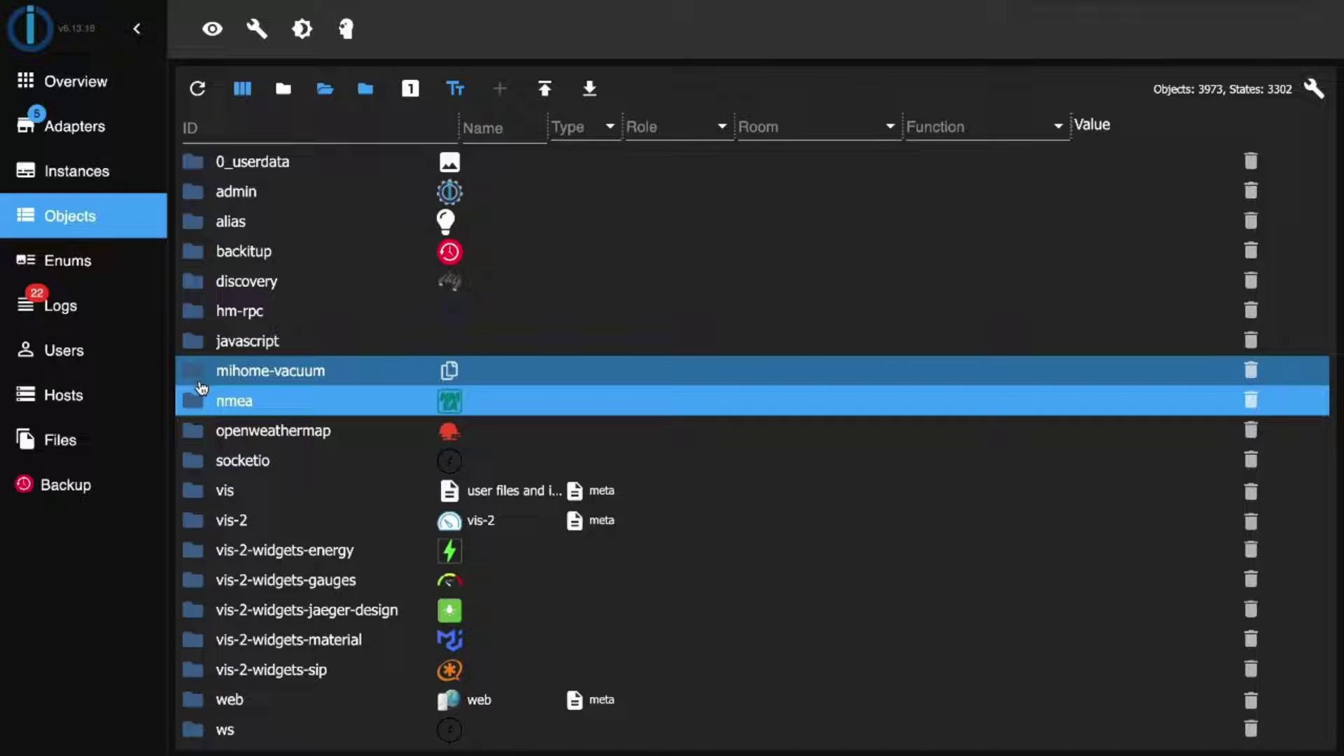
pyautogui.click(190, 402)
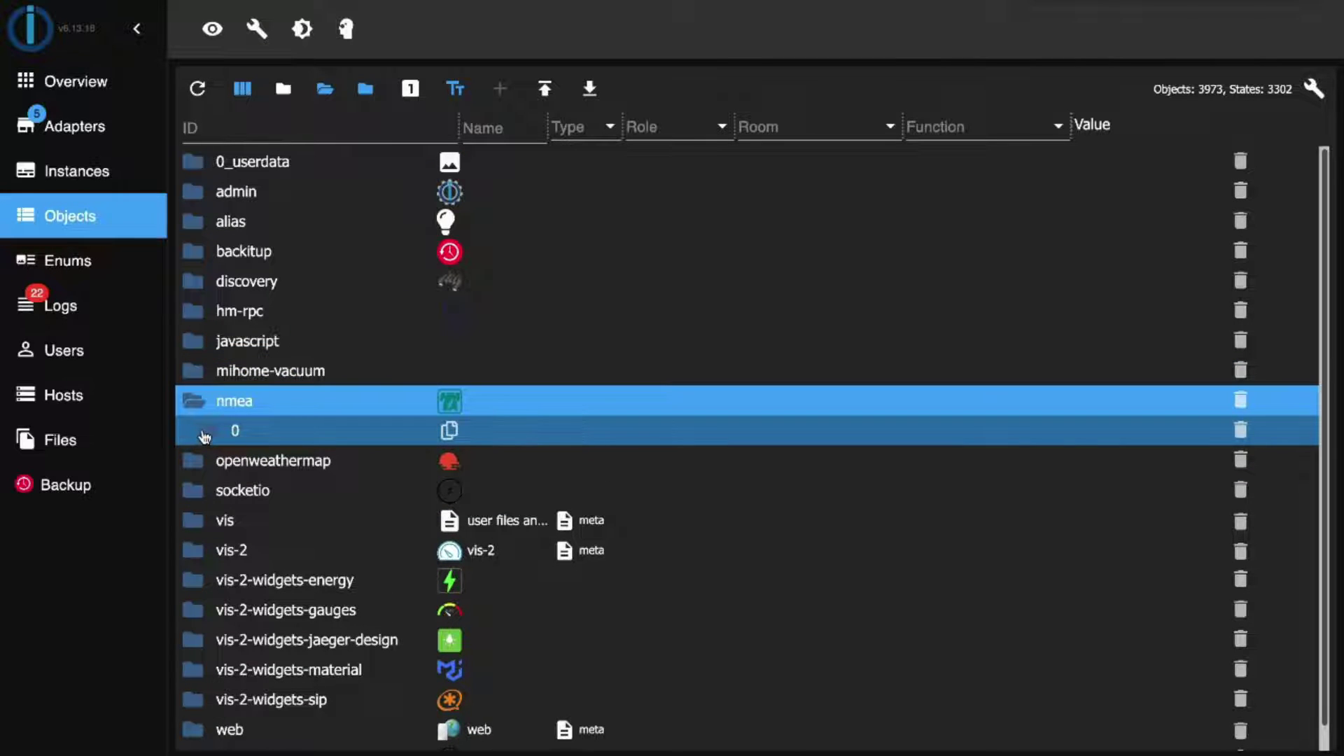
pyautogui.click(205, 437)
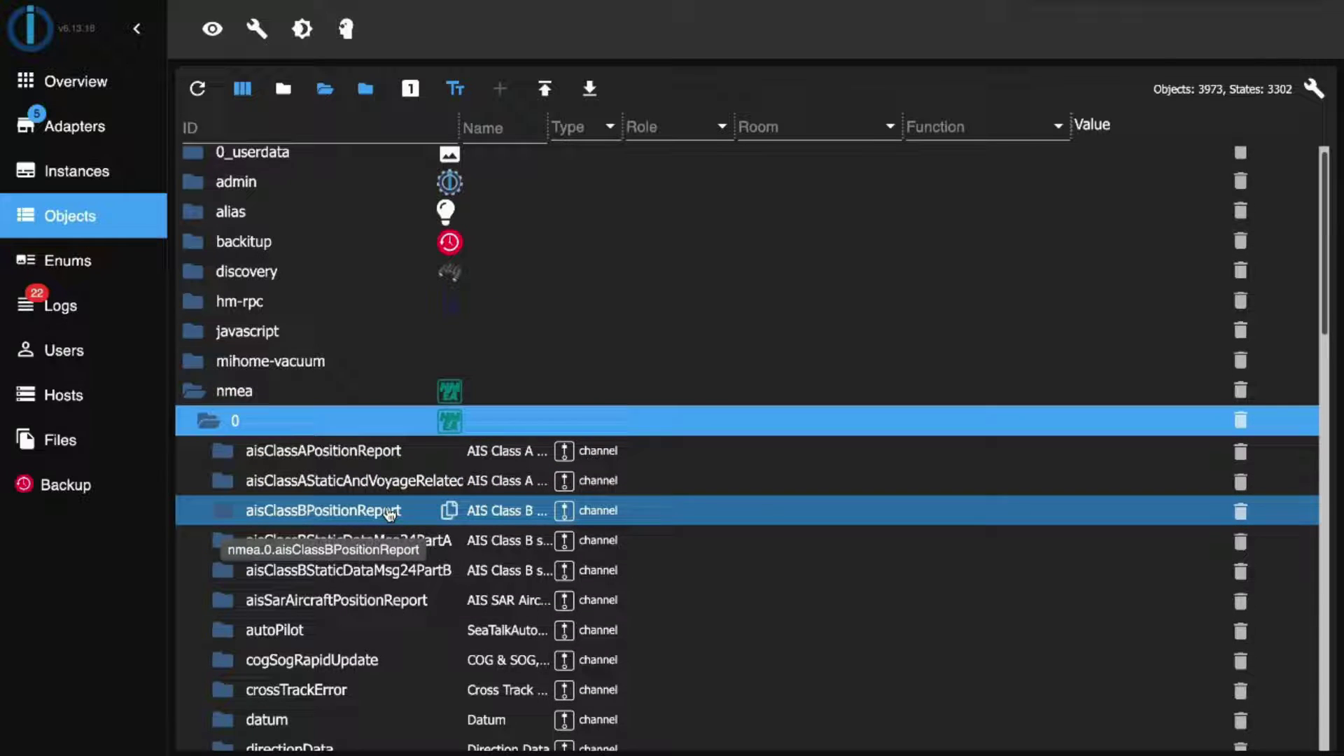
pyautogui.scroll(-2, 390, 518)
pyautogui.click(382, 571)
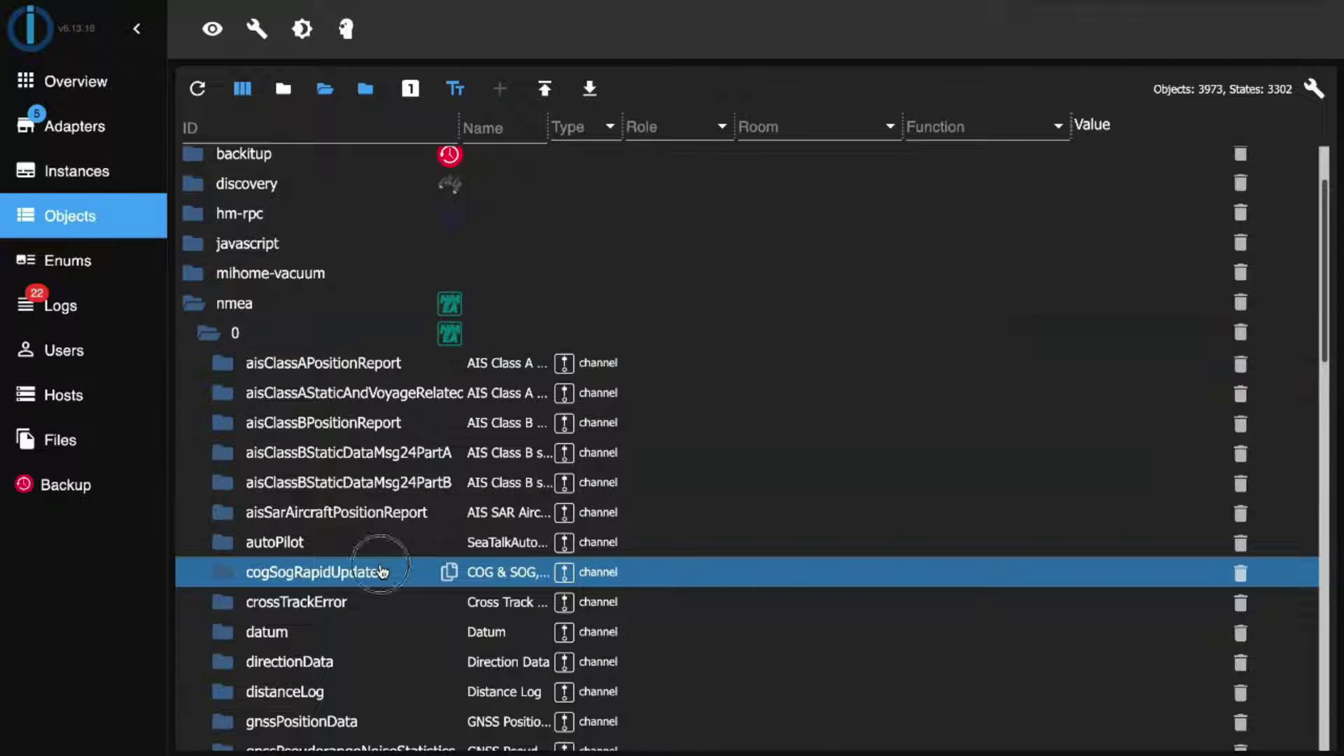
pyautogui.click(224, 576)
# Expand the rudder and waterDepth channels to reveal position, depth and offset states.
pyautogui.scroll(-3, 280, 512)
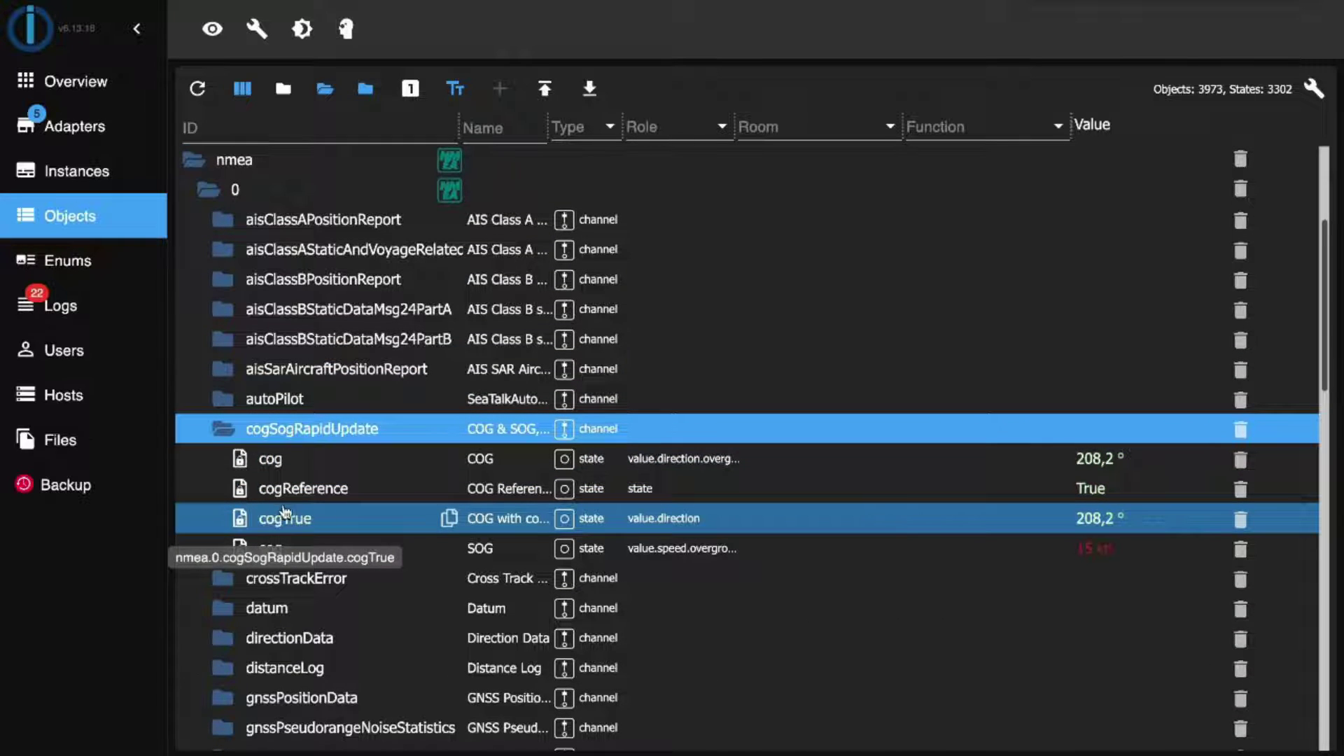
pyautogui.scroll(-2, 790, 565)
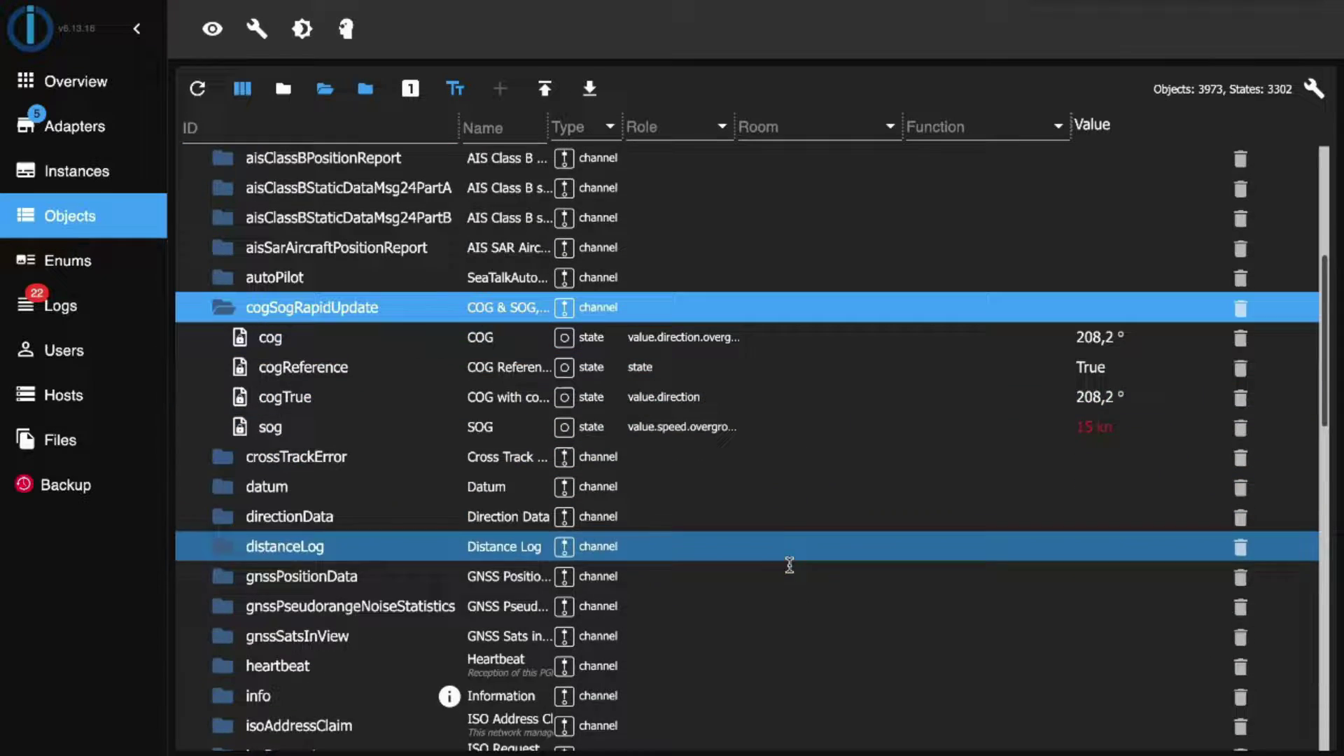
pyautogui.scroll(-5, 790, 565)
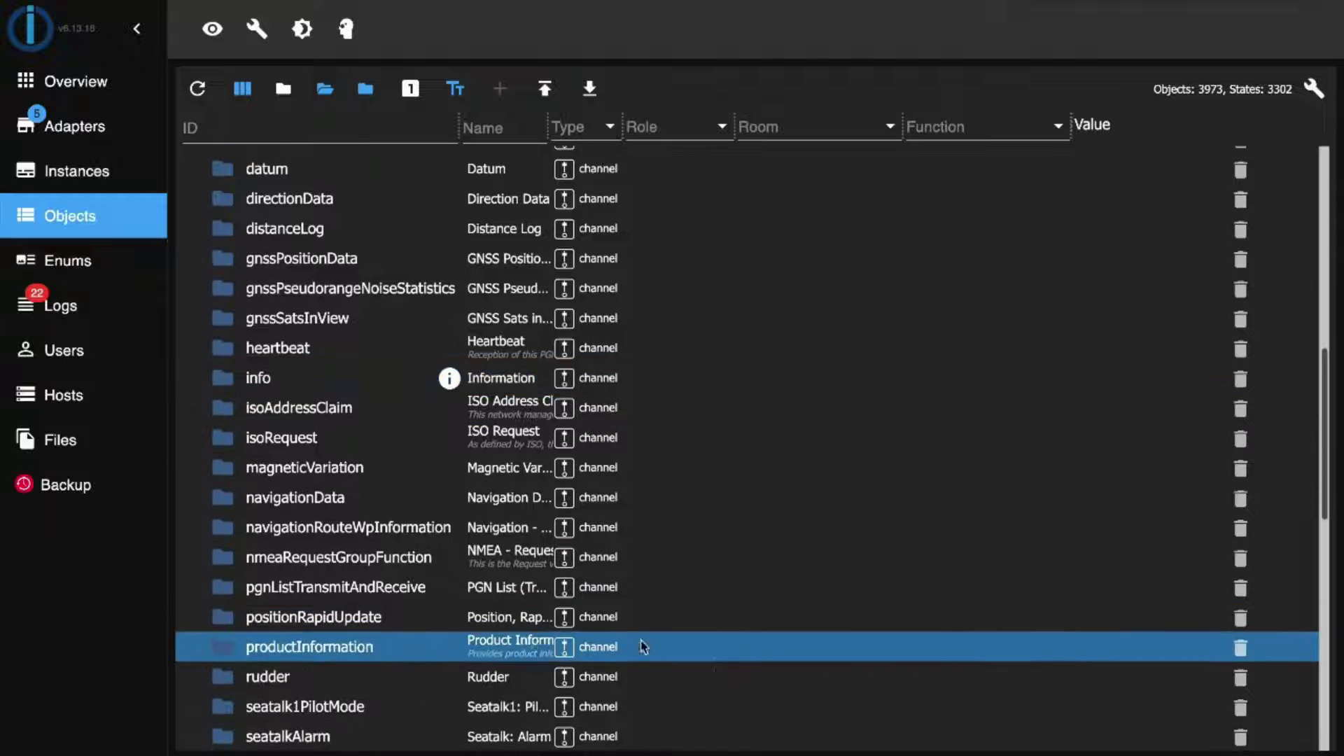
pyautogui.click(406, 676)
pyautogui.scroll(-2, 379, 666)
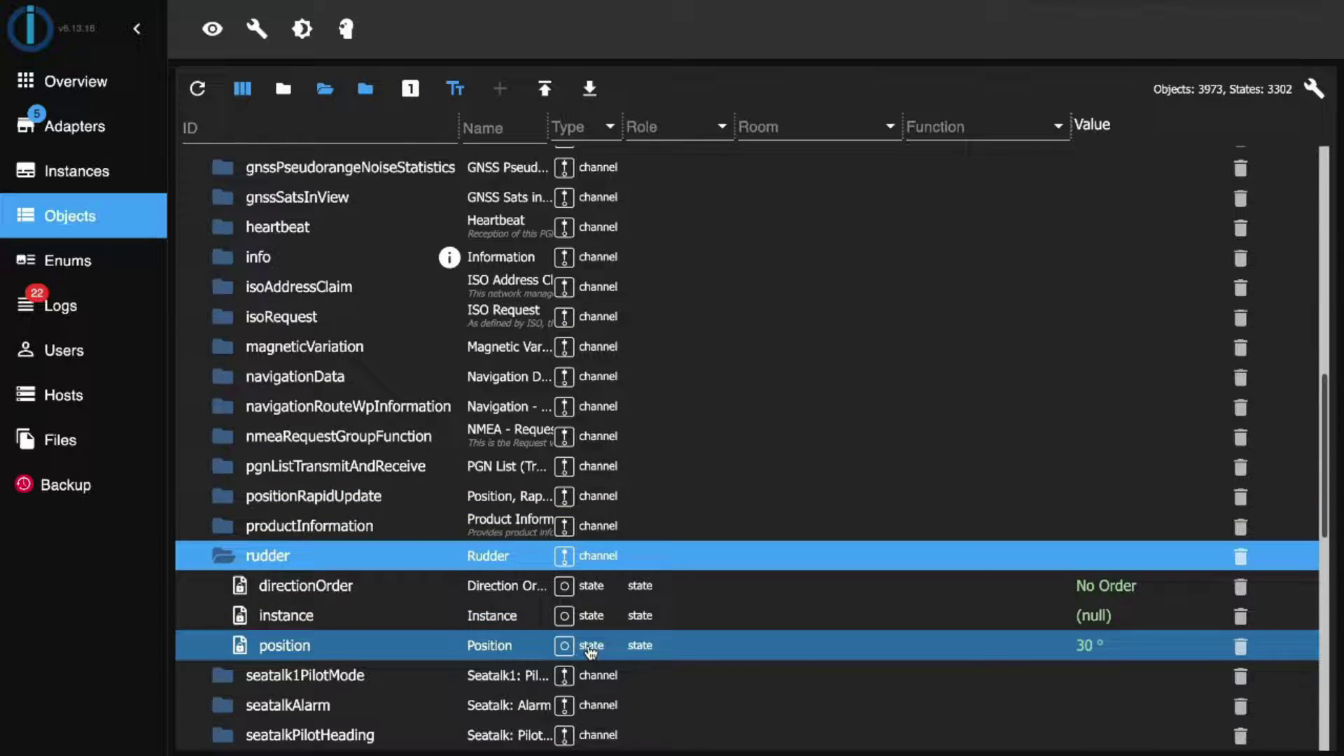
pyautogui.scroll(-5, 591, 651)
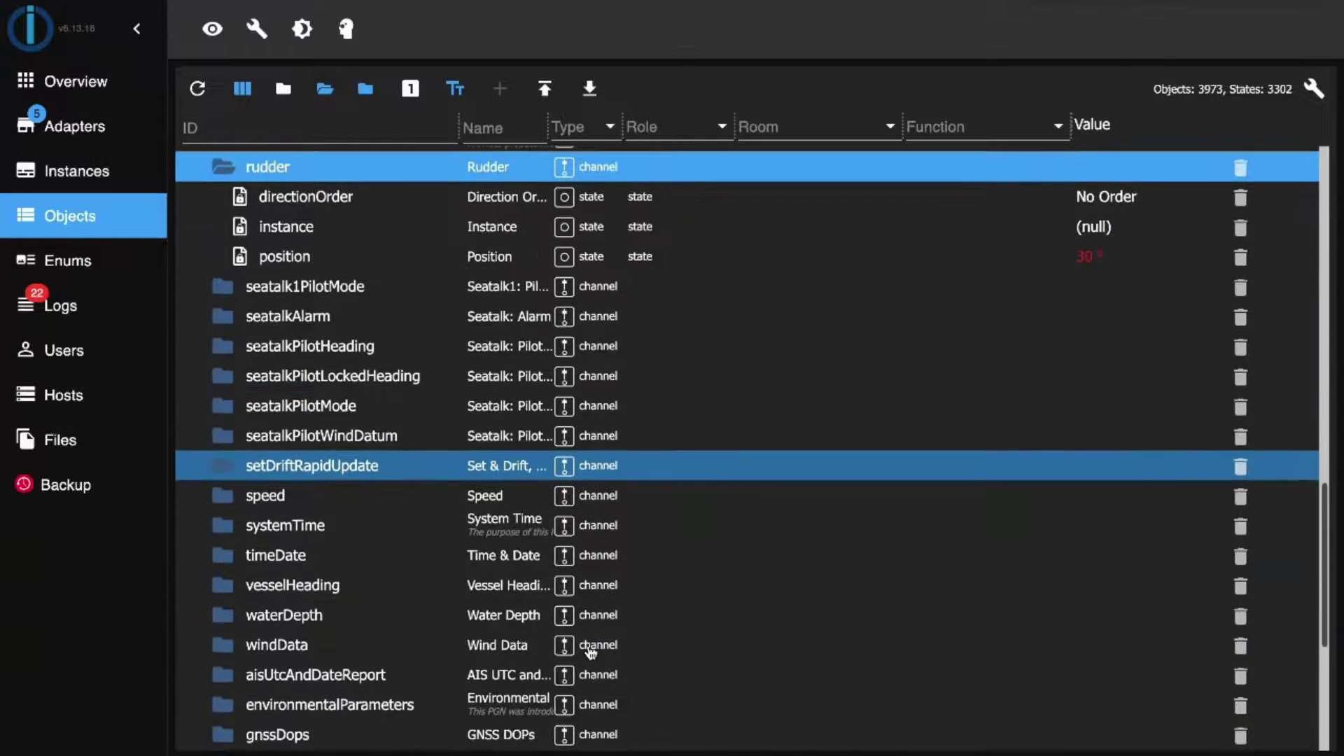
pyautogui.scroll(-3, 591, 651)
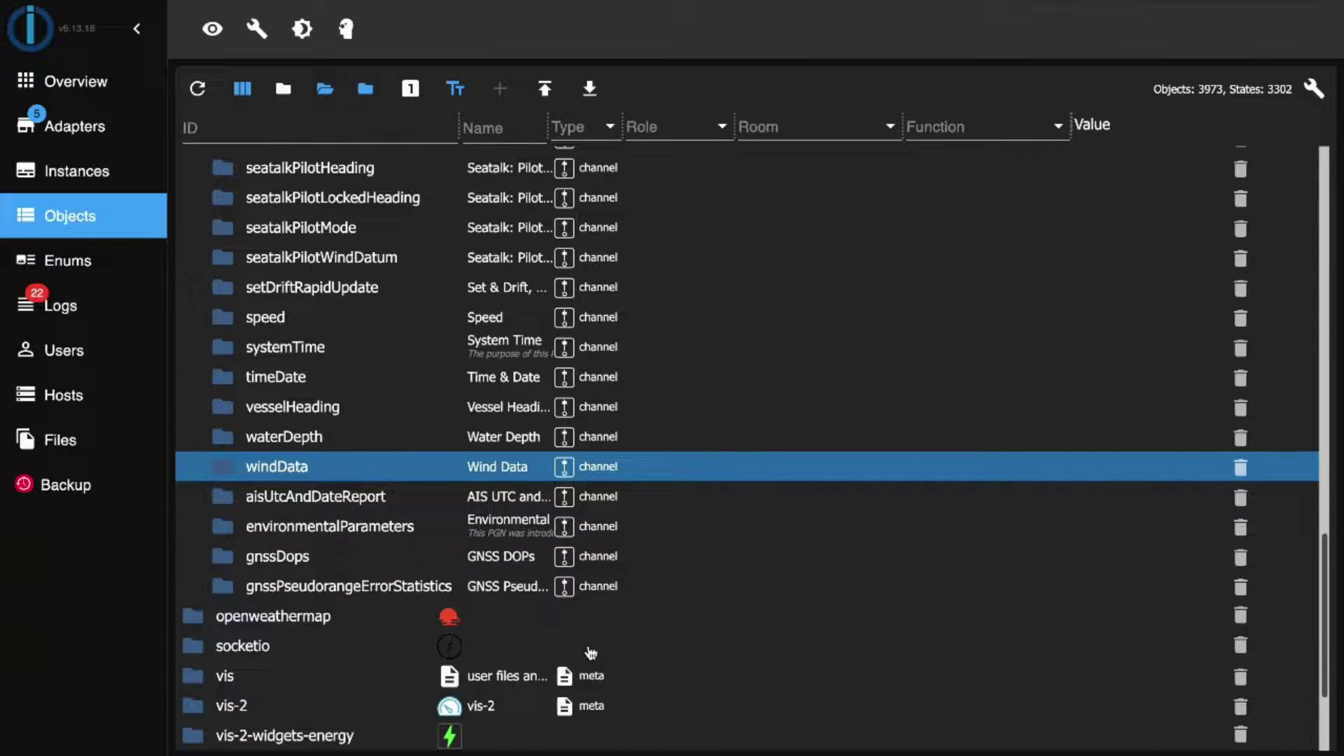
pyautogui.click(219, 444)
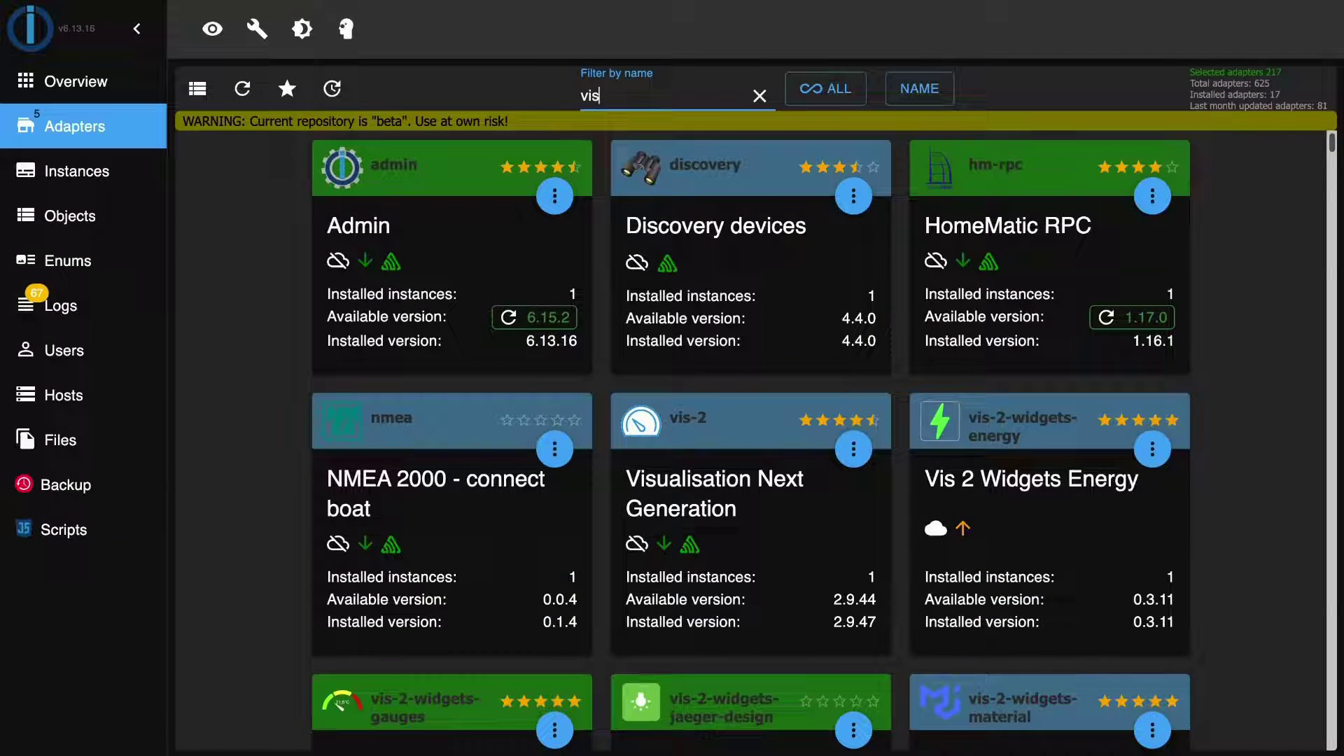
# Launch the vis-2.0 editor from Instances and add a new view named 'Boat'.
pyautogui.write('-2')
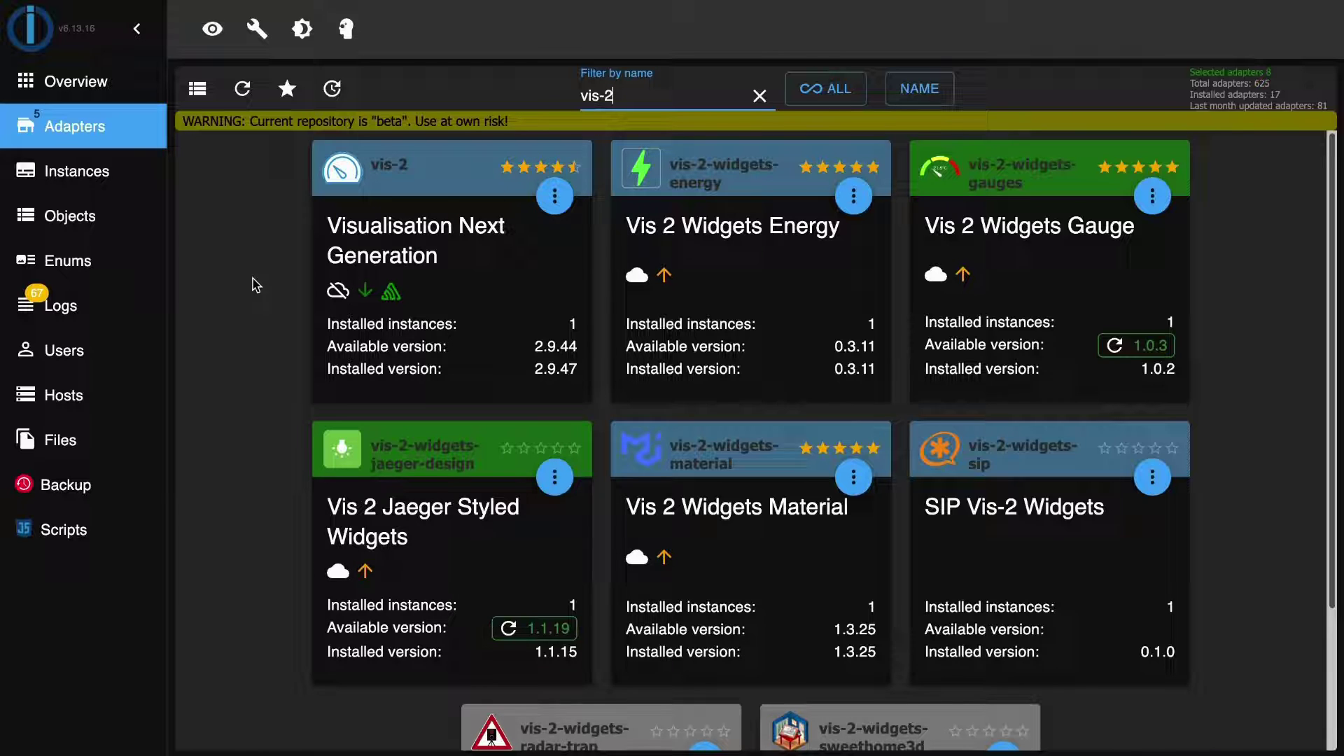
pyautogui.click(79, 174)
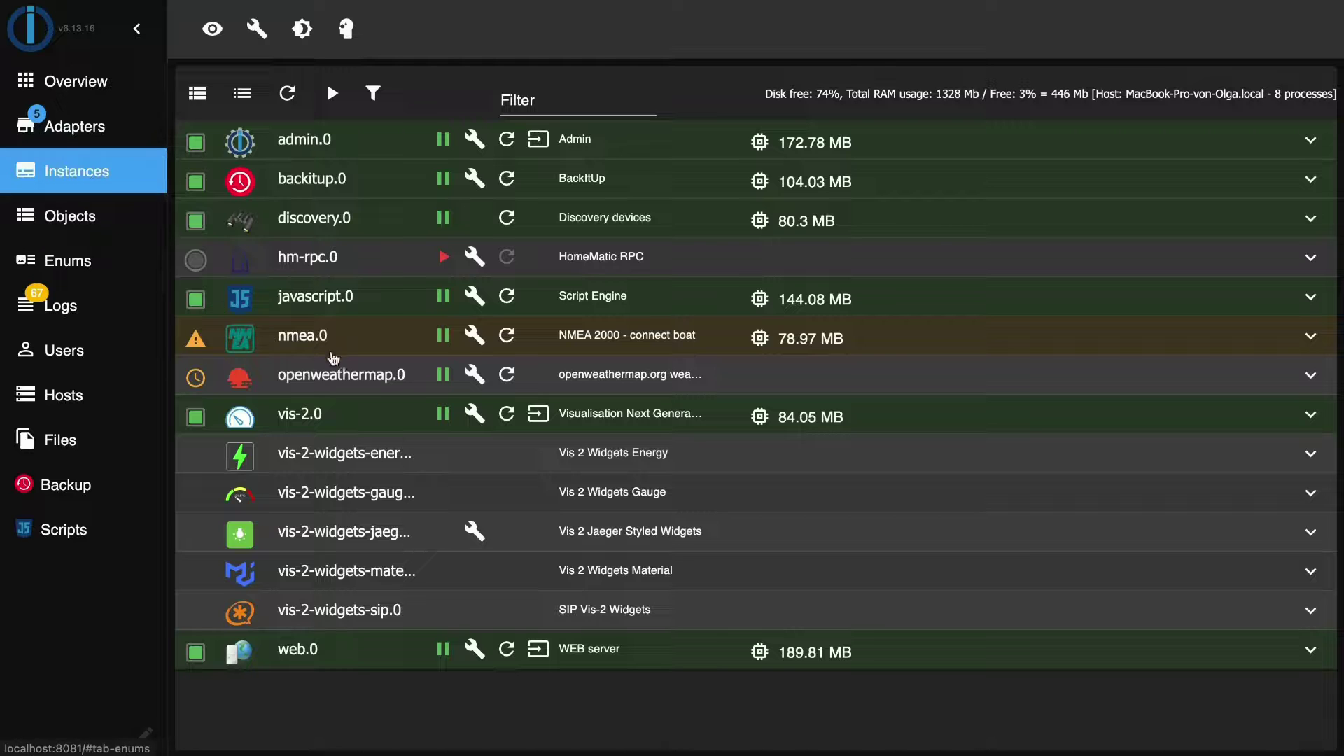
pyautogui.click(539, 414)
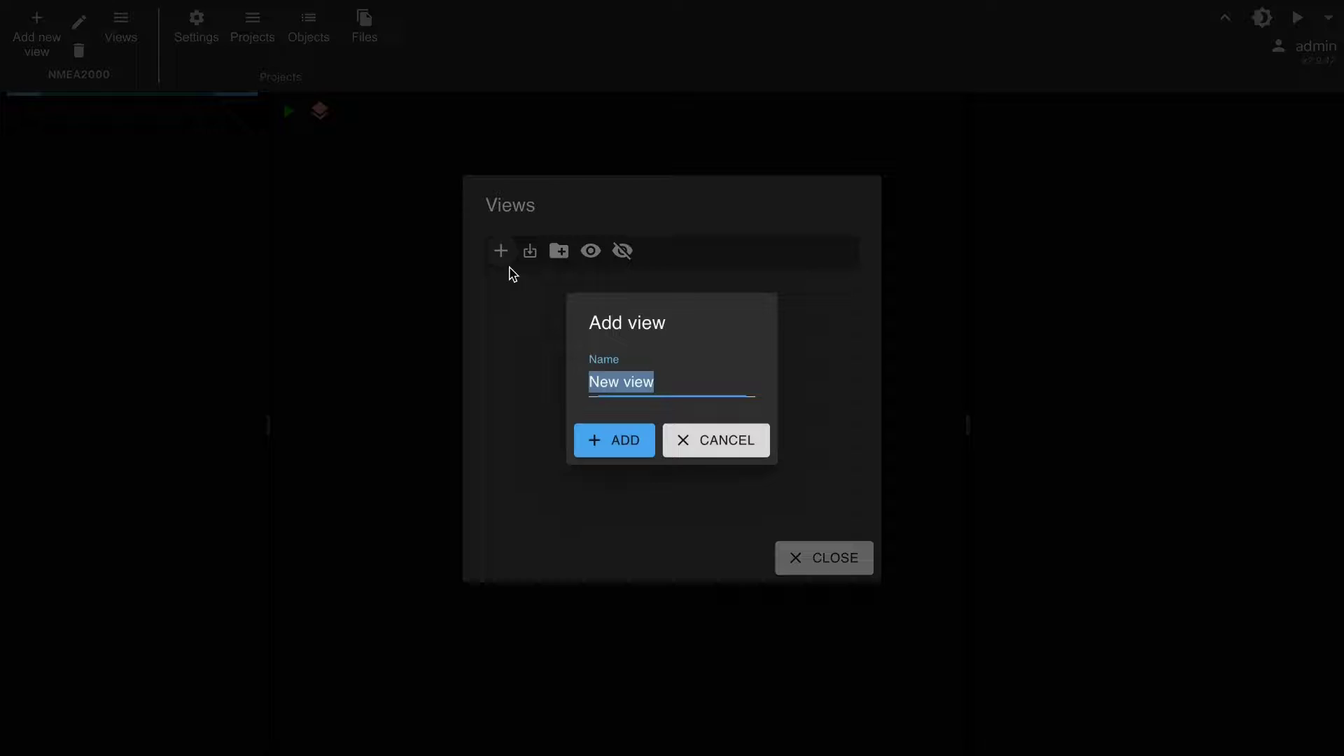
pyautogui.press('BackSpace')
pyautogui.write('Boat')
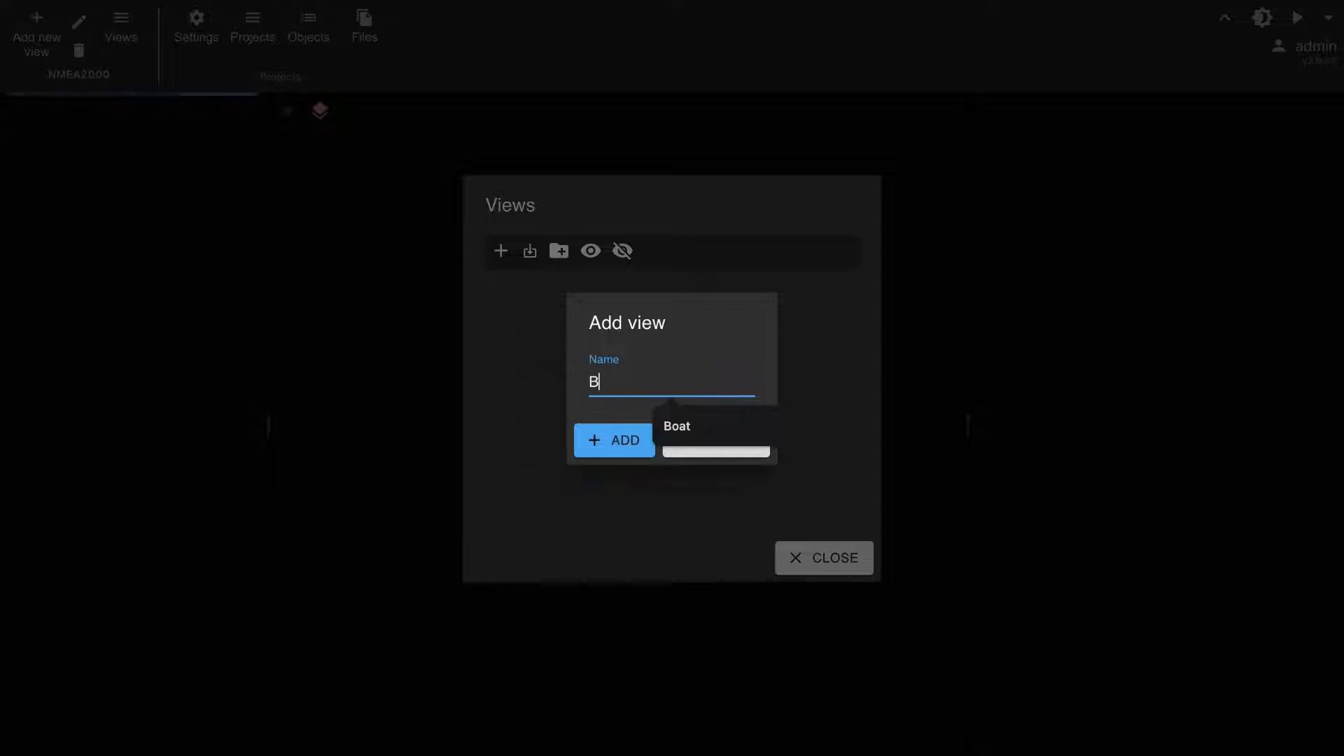
pyautogui.click(612, 450)
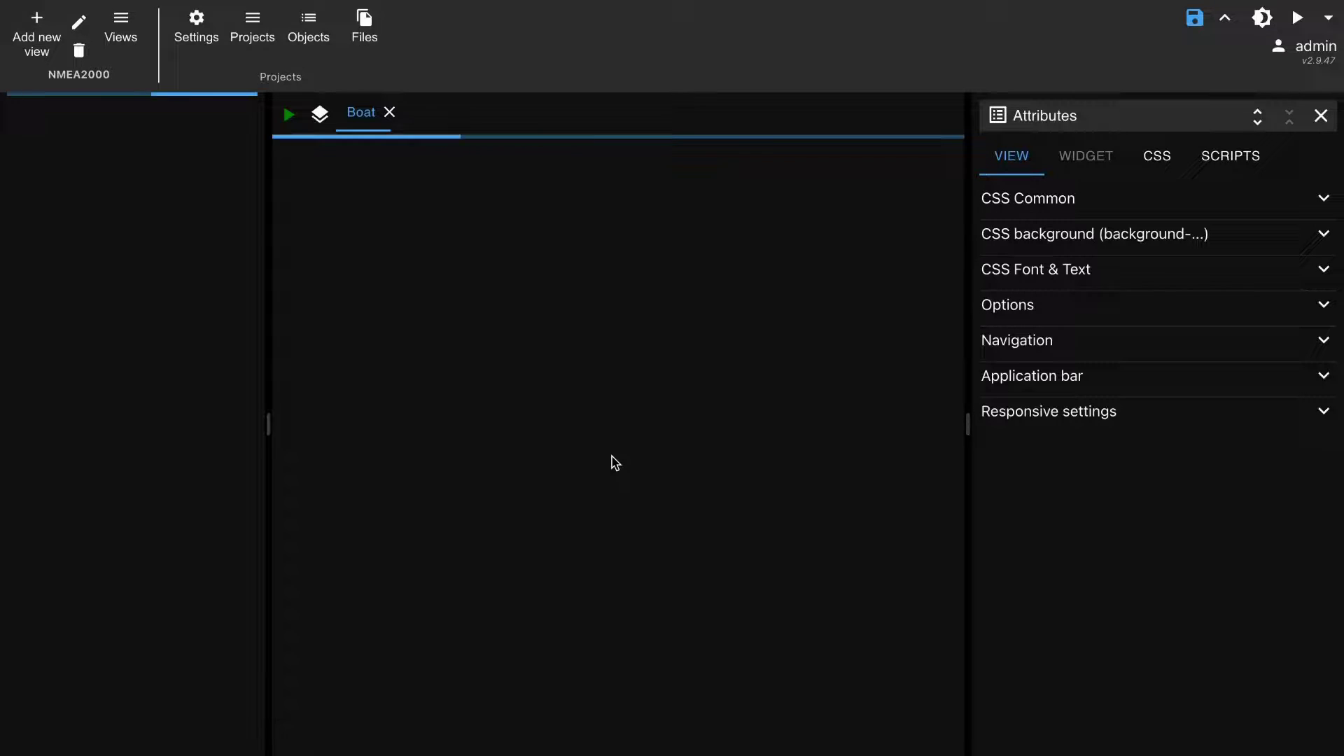
# Drag an NMEA (Navigation) Complex instrument onto the Boat view and bind all its states to nmea.0.
pyautogui.click(242, 257)
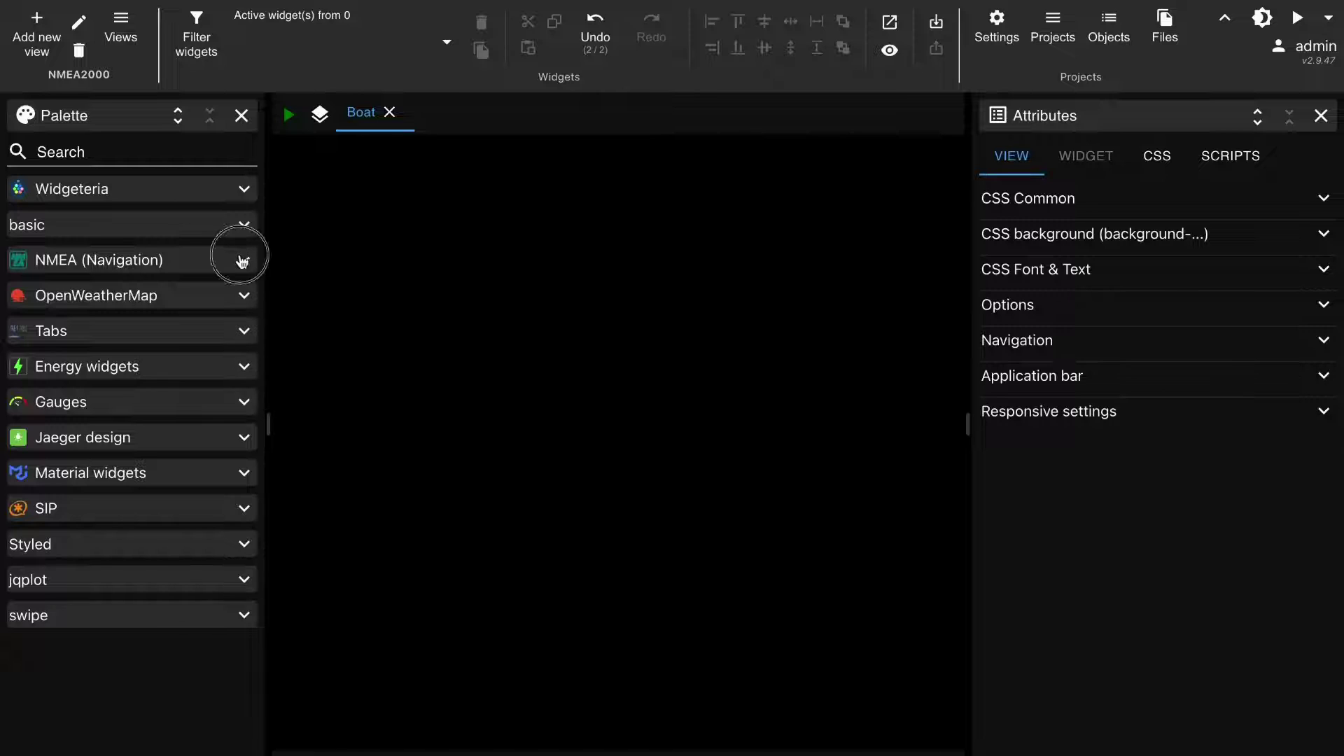
pyautogui.moveTo(133, 325); pyautogui.dragTo(403, 203)
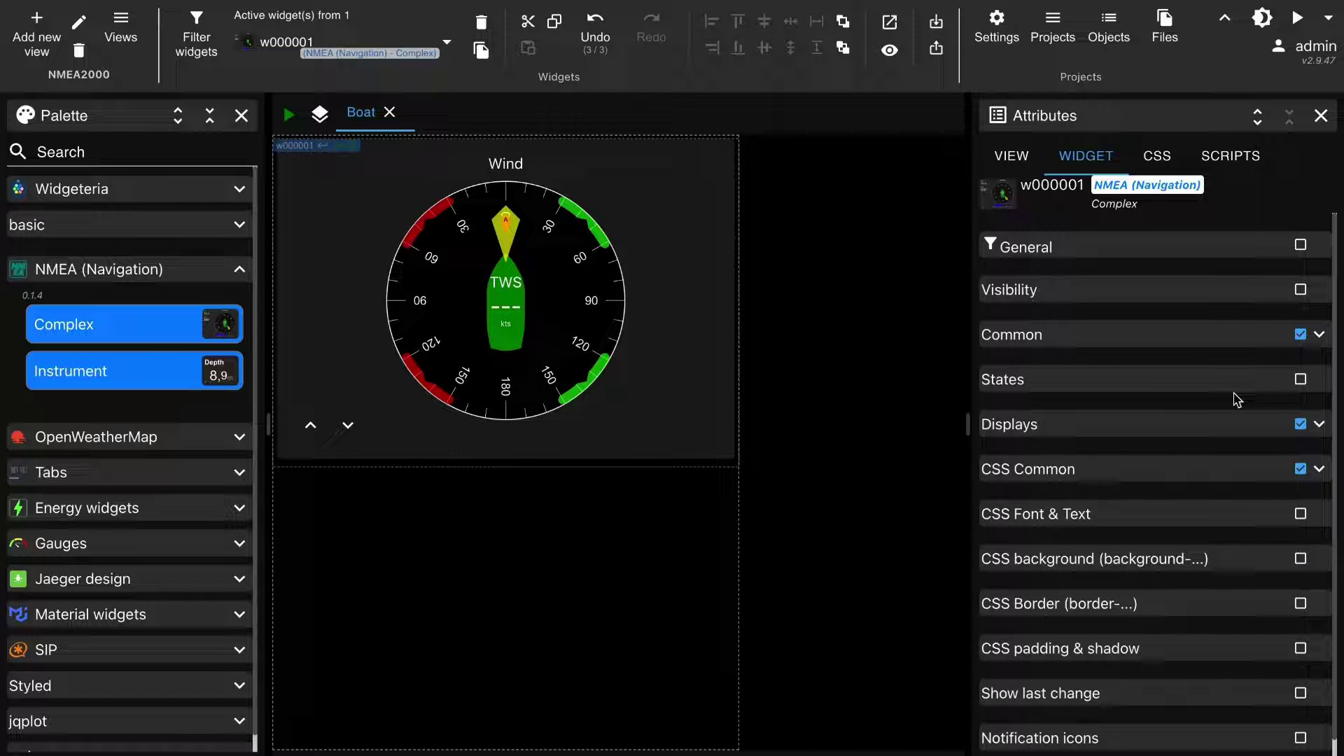
pyautogui.click(1301, 380)
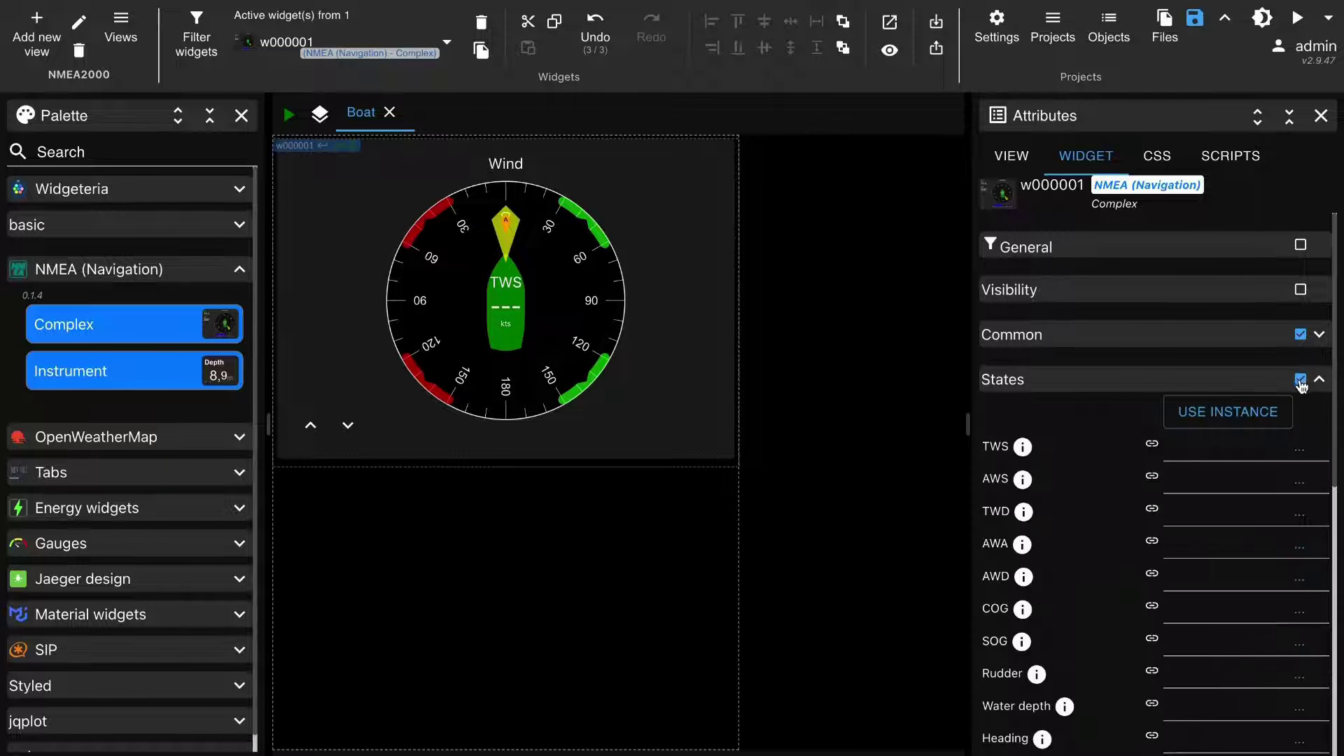
pyautogui.click(1267, 413)
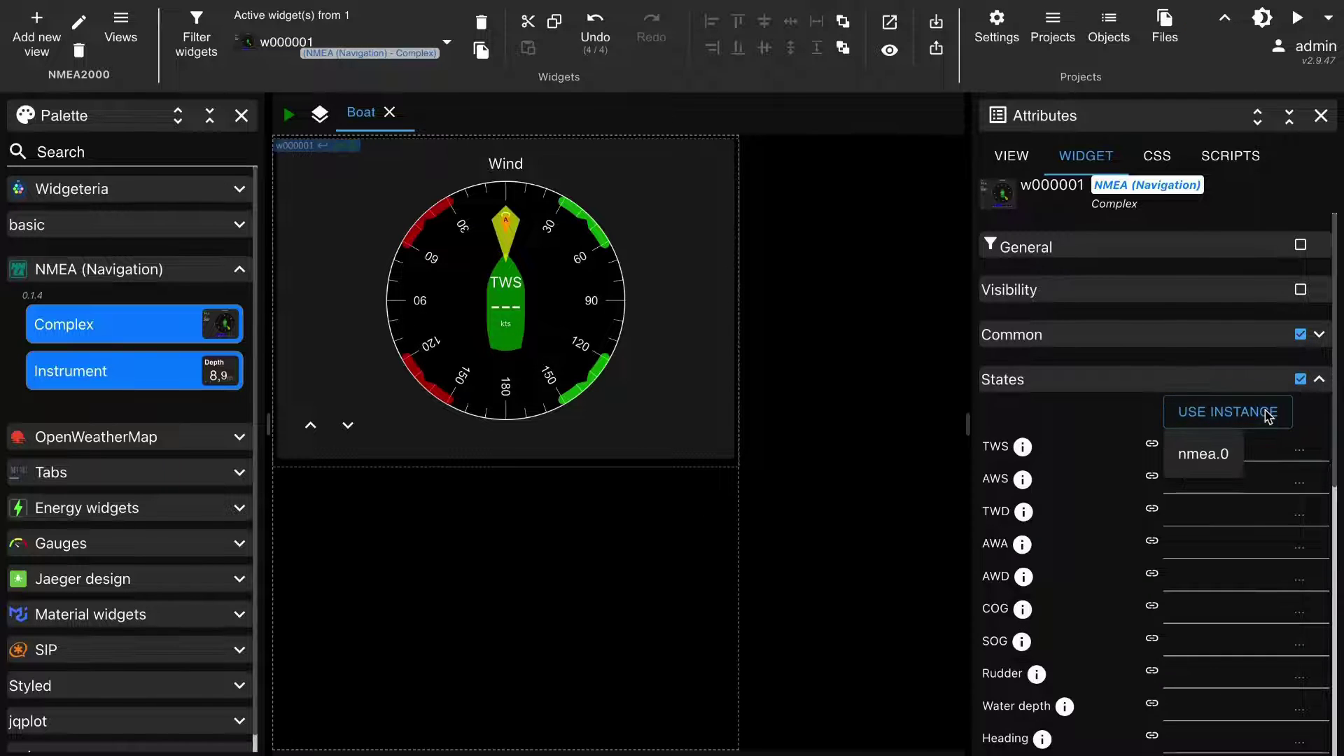
pyautogui.click(1204, 454)
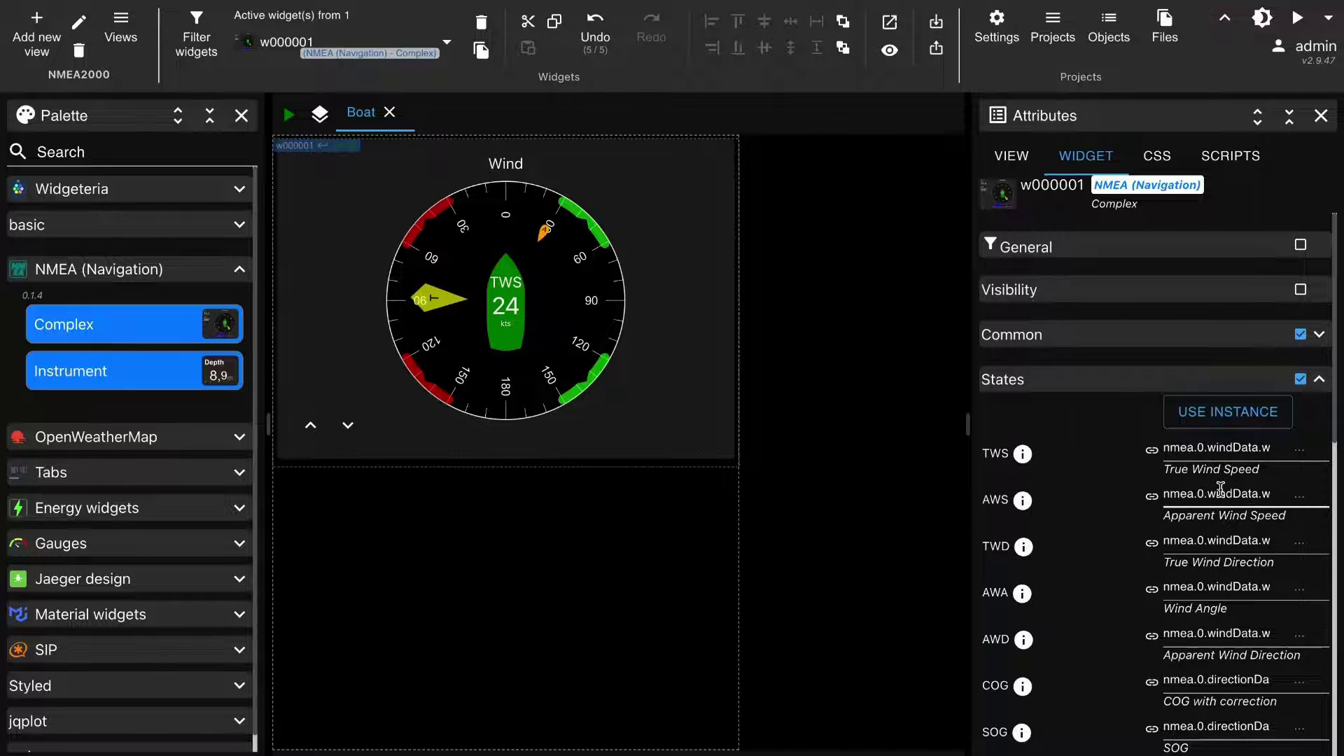
pyautogui.scroll(-2, 1232, 499)
pyautogui.scroll(-2, 1220, 490)
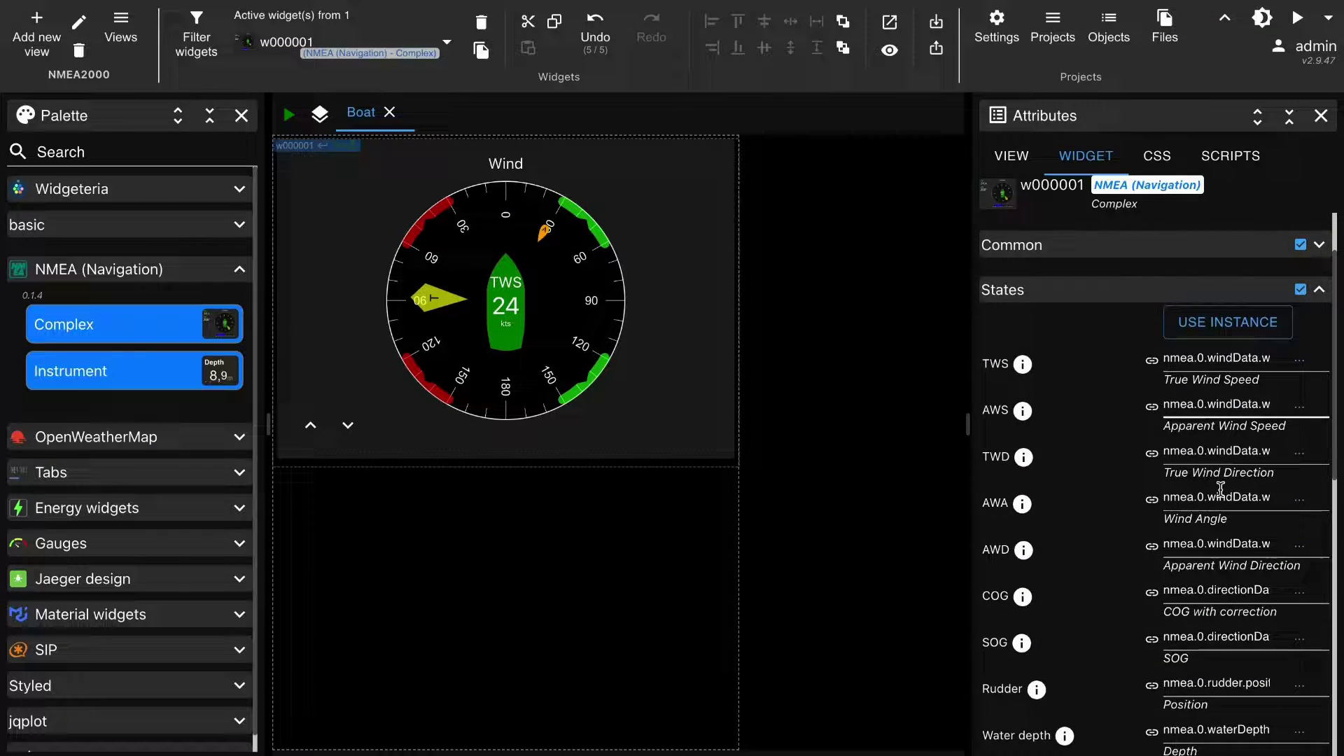
pyautogui.scroll(-1, 1219, 494)
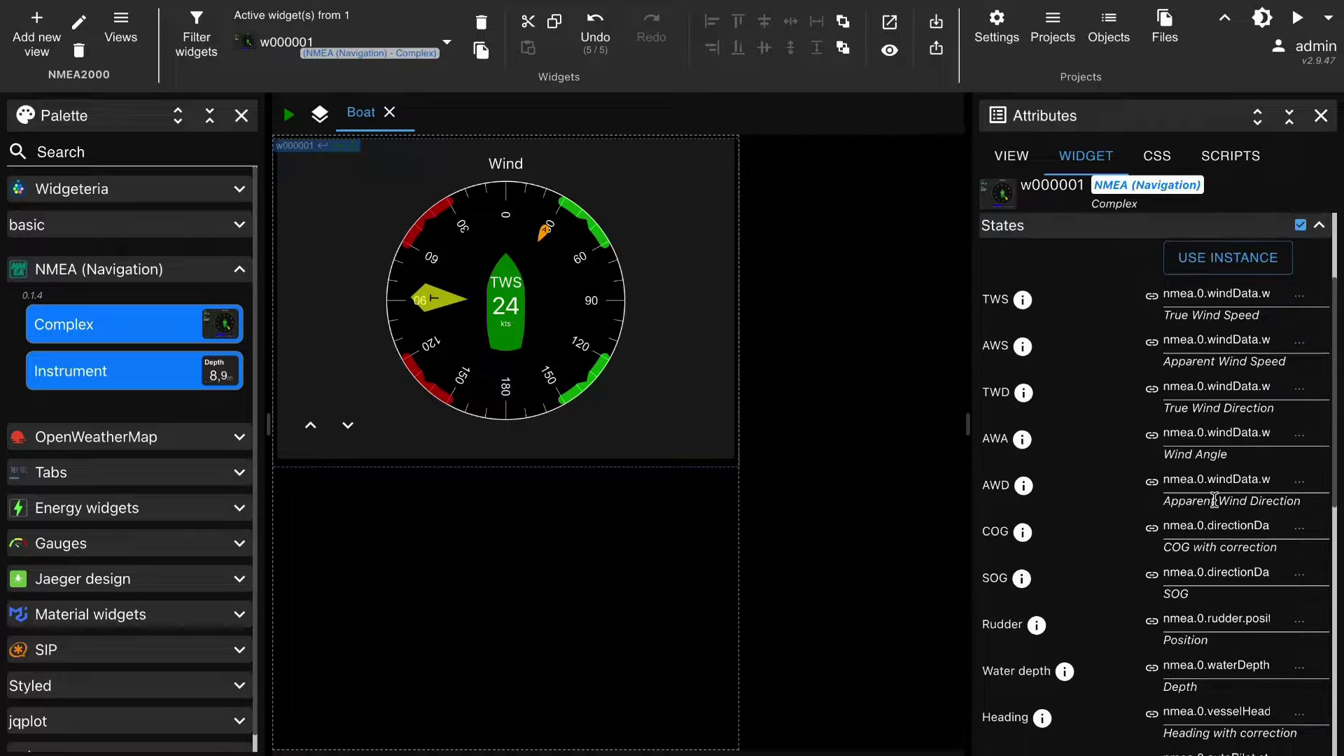
pyautogui.scroll(-3, 1214, 498)
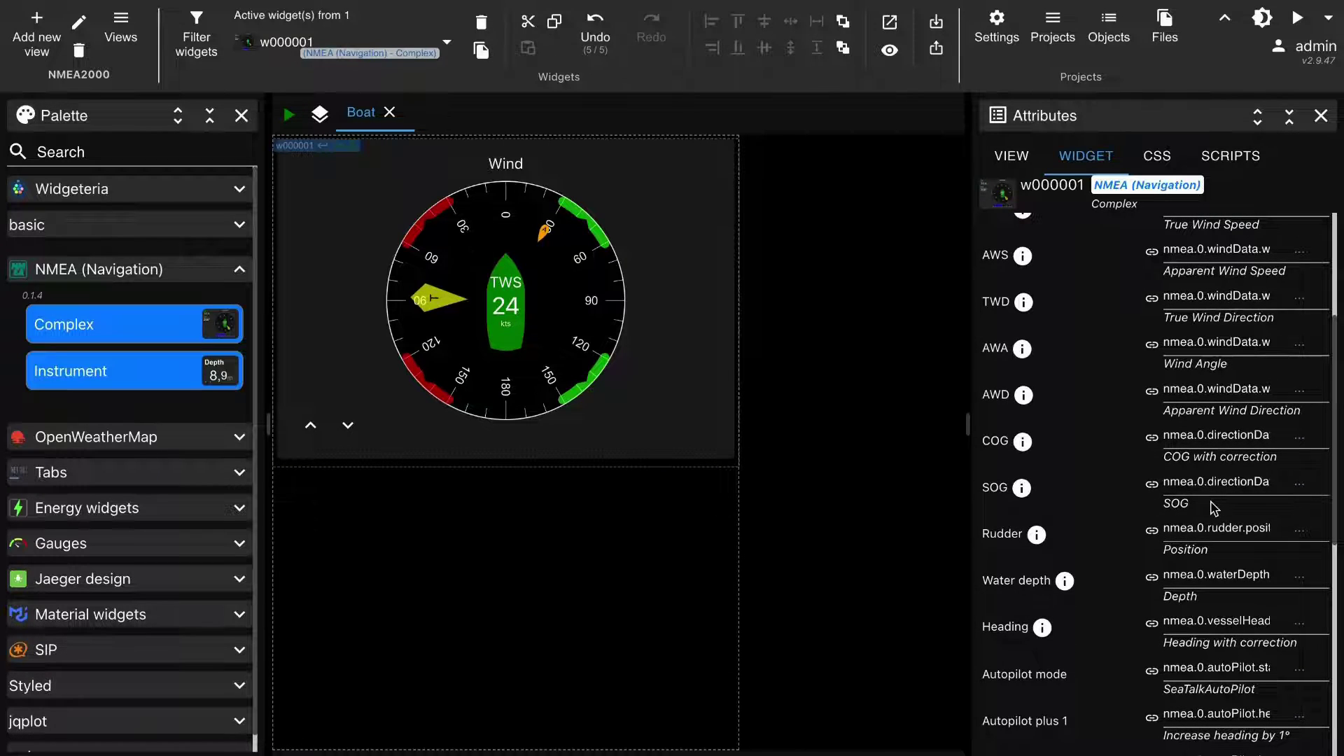
pyautogui.scroll(5, 1214, 509)
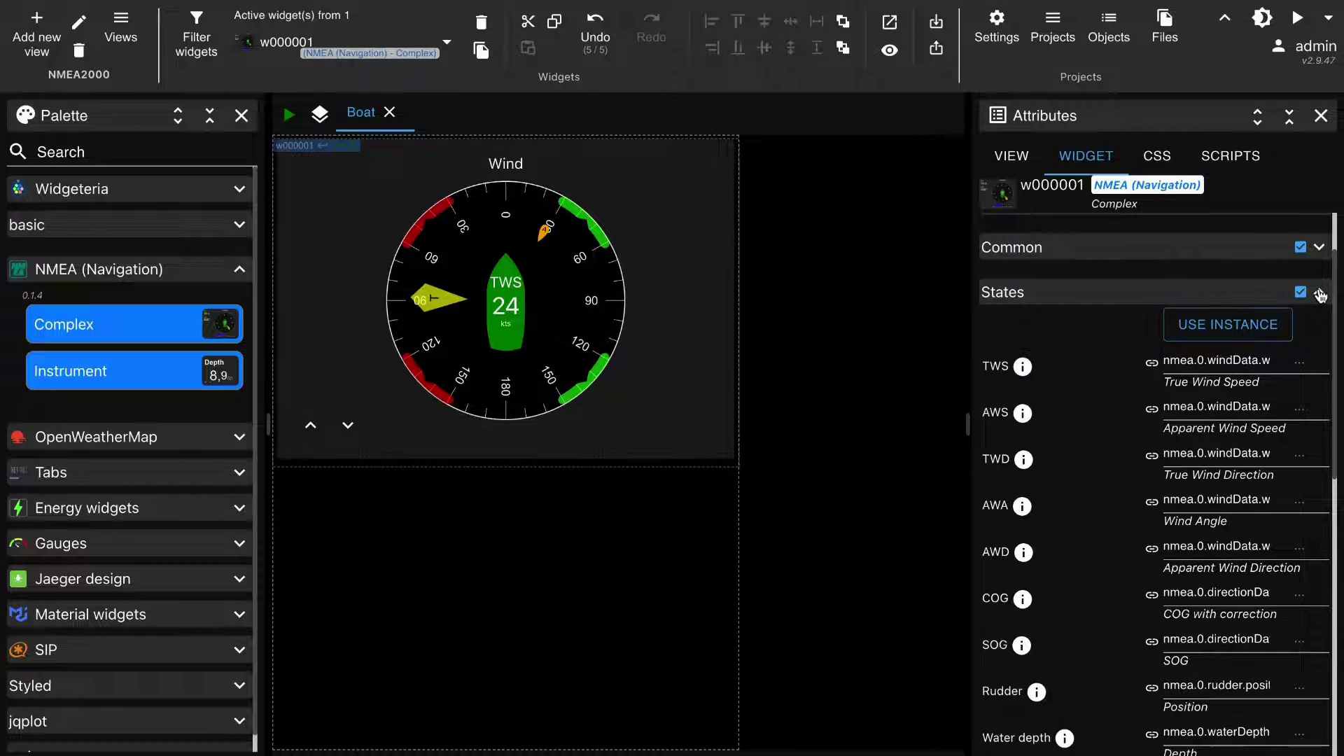
pyautogui.click(1320, 294)
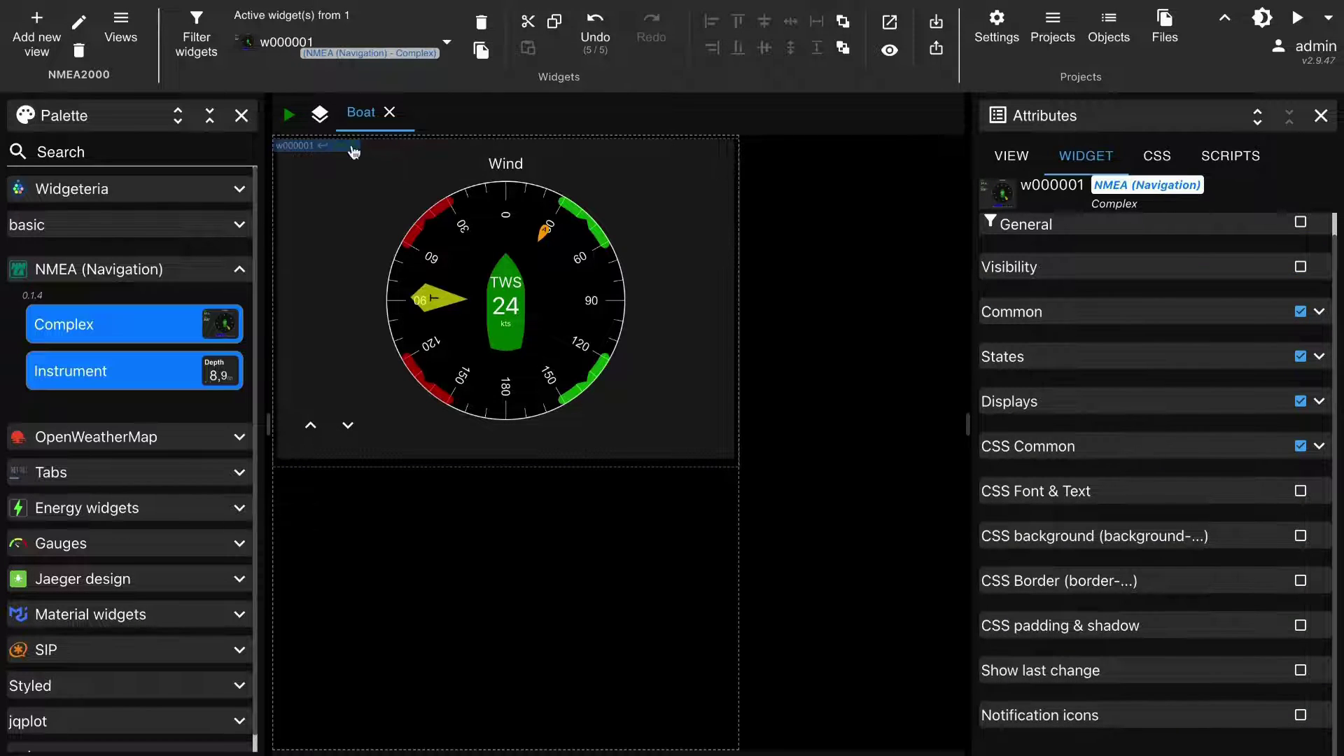
# Preview the Complex widget live, paging through Navigation, Rudder and Autopilot, then resume editing.
pyautogui.click(288, 114)
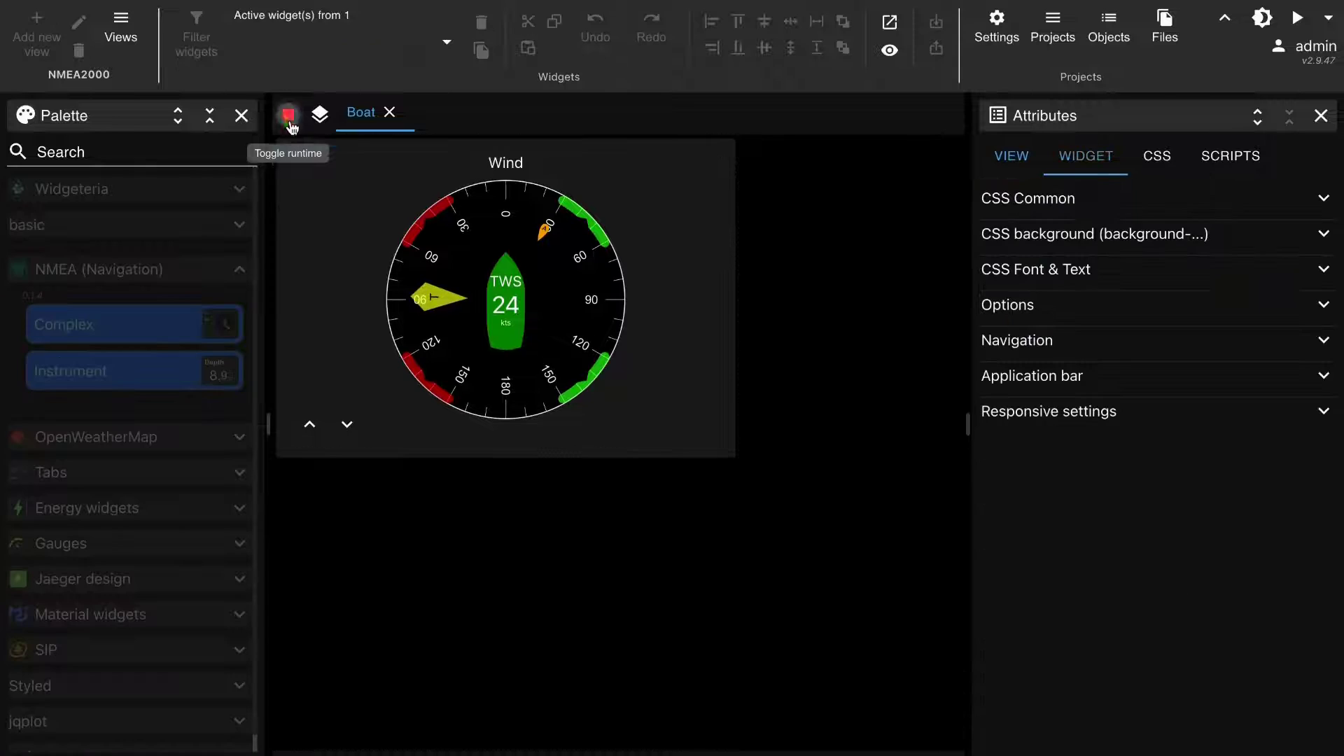
pyautogui.click(349, 425)
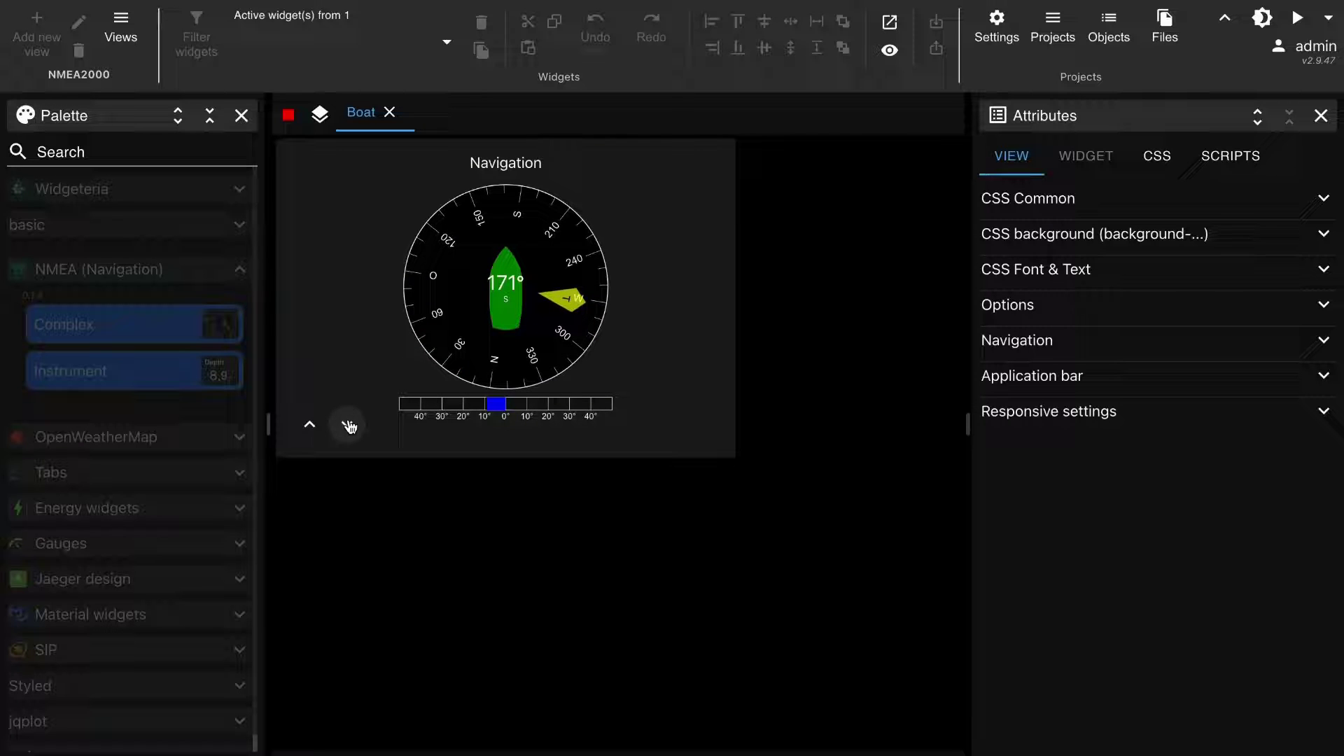
pyautogui.click(349, 425)
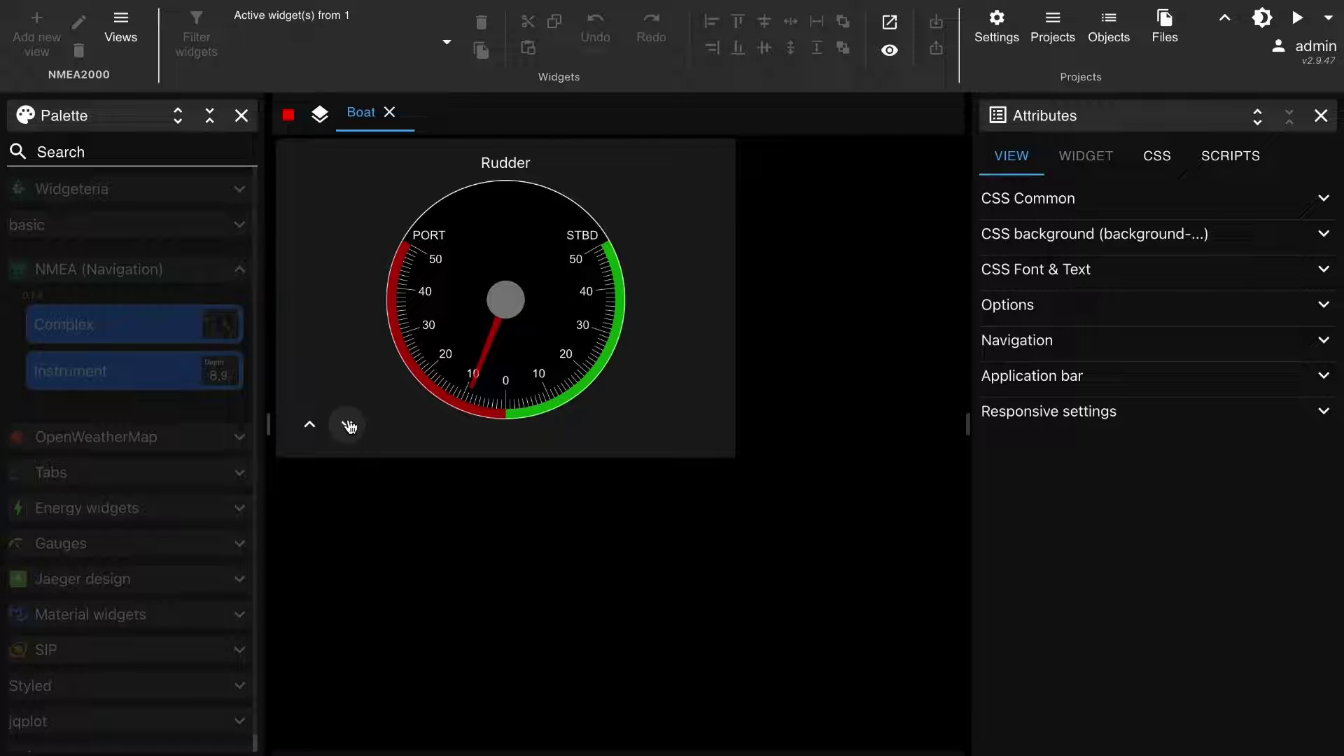
pyautogui.click(349, 426)
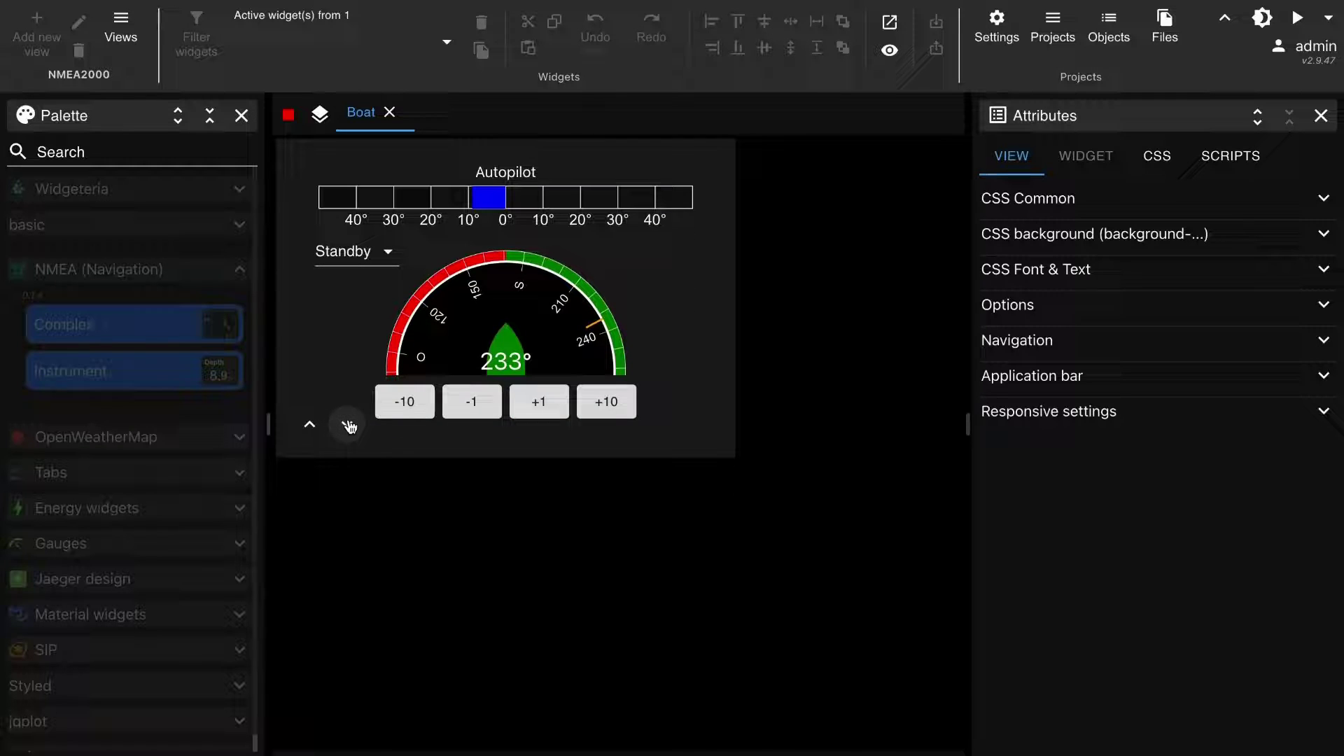
pyautogui.click(291, 124)
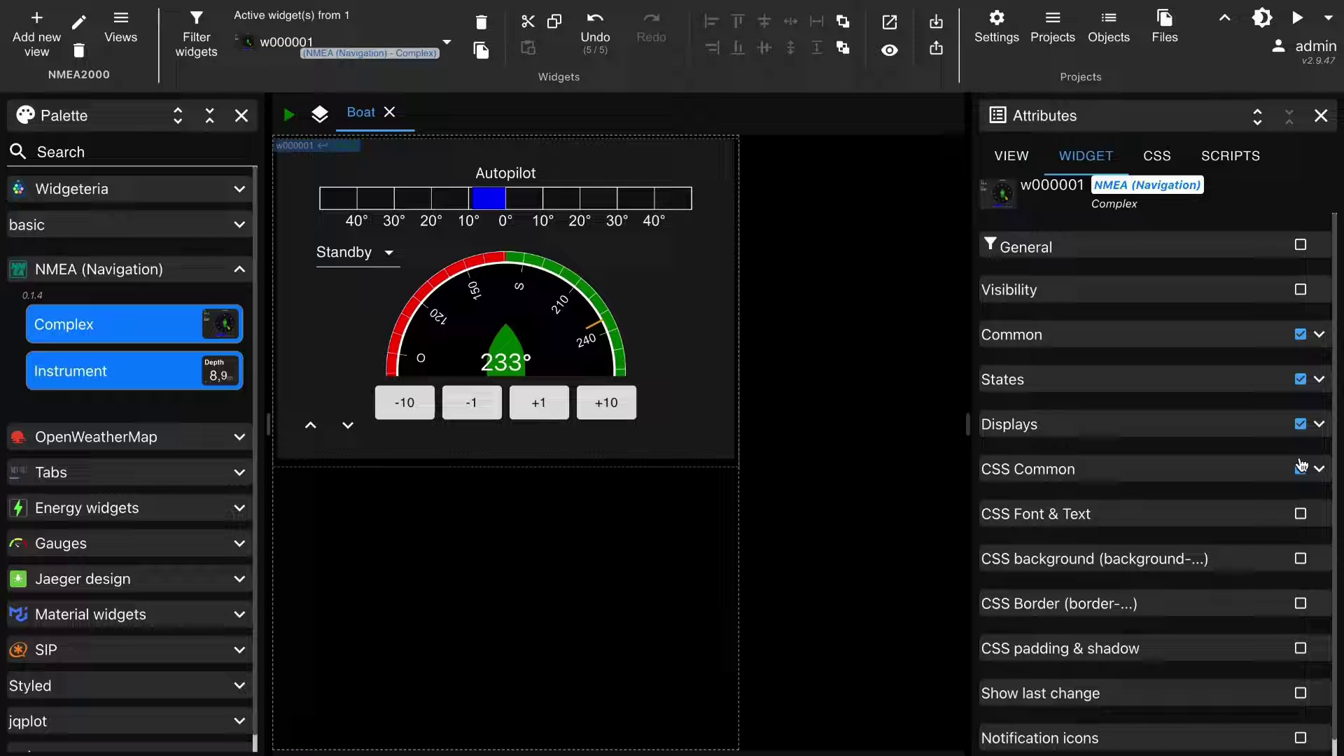
# In the Complex widget's Displays settings, set the autopilot display to Position 4.
pyautogui.click(1318, 425)
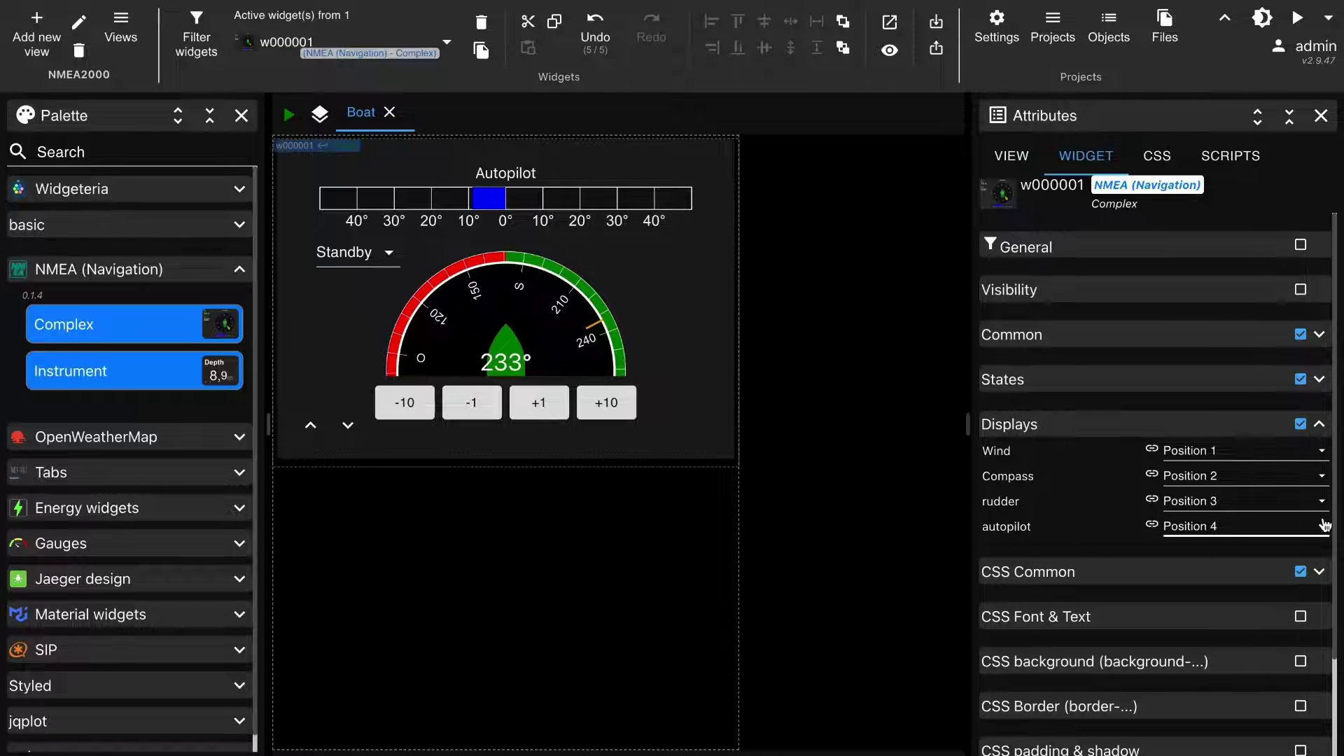
pyautogui.click(1322, 528)
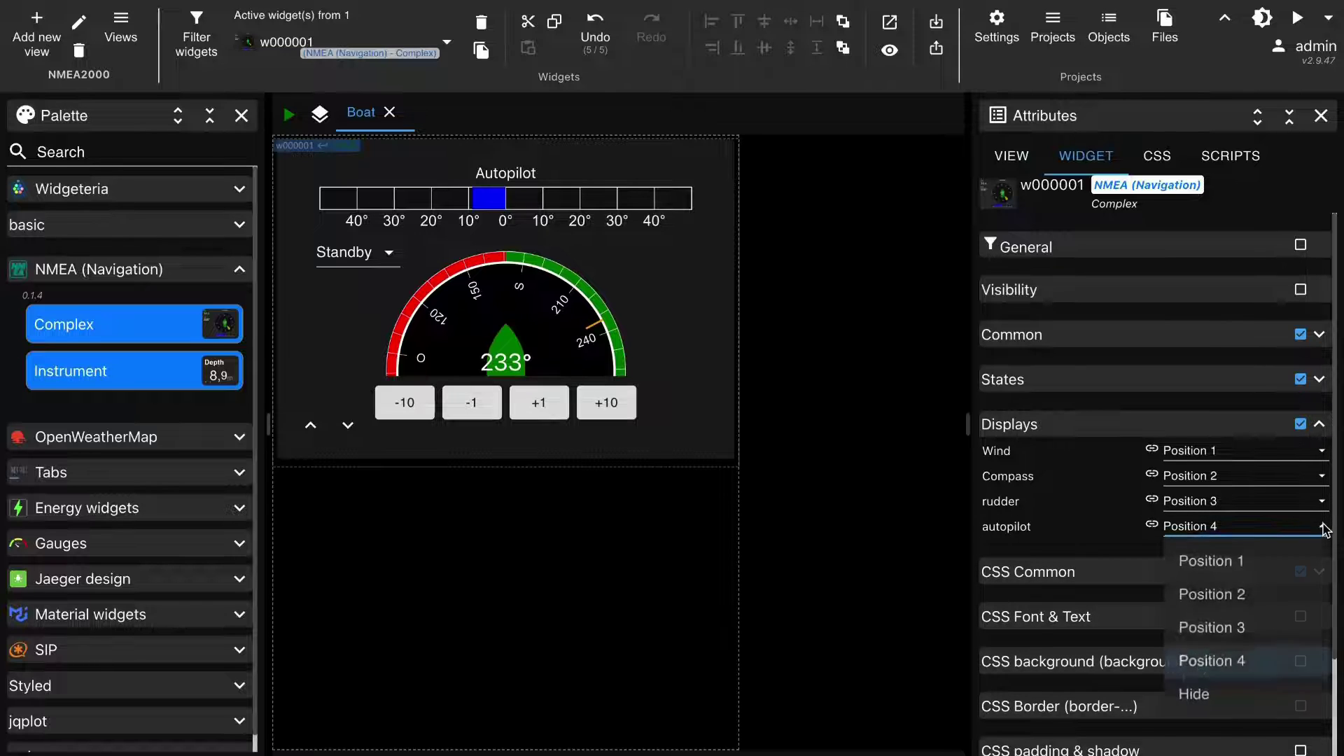
pyautogui.click(1273, 697)
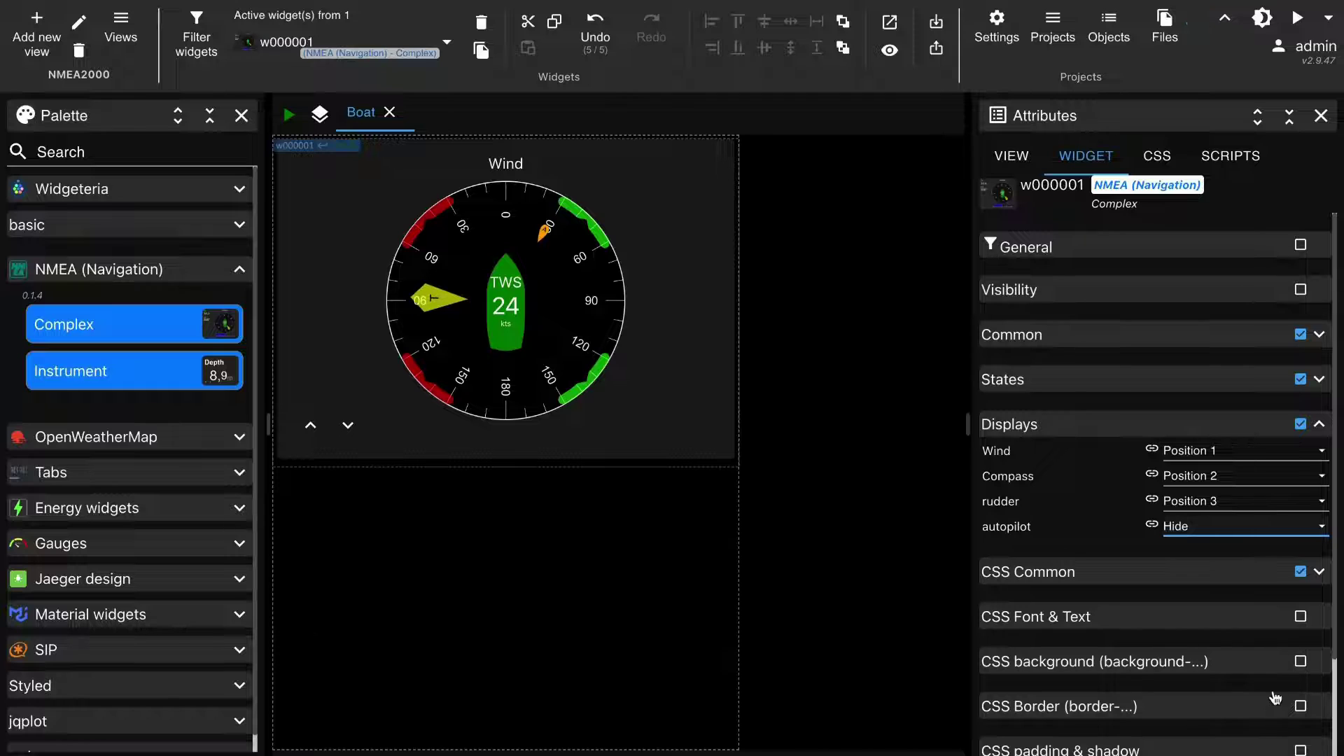
pyautogui.click(1320, 536)
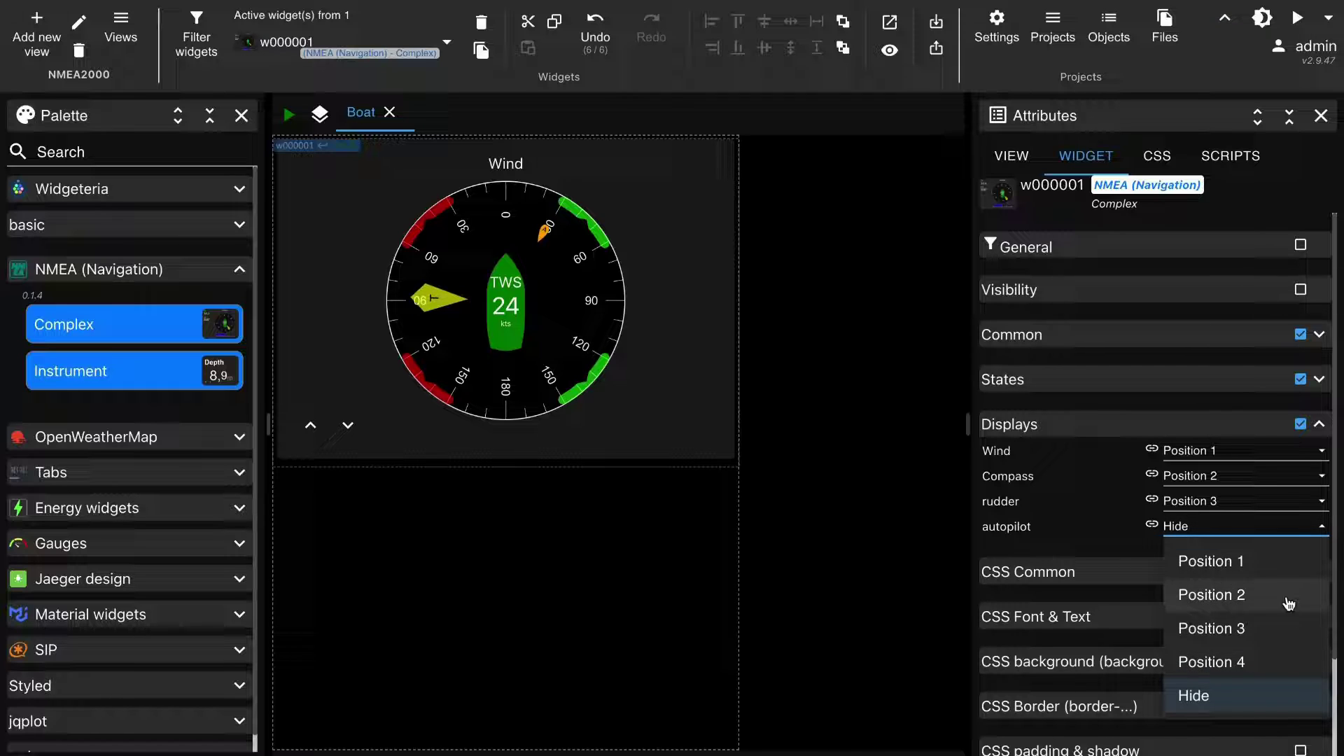
pyautogui.click(1273, 672)
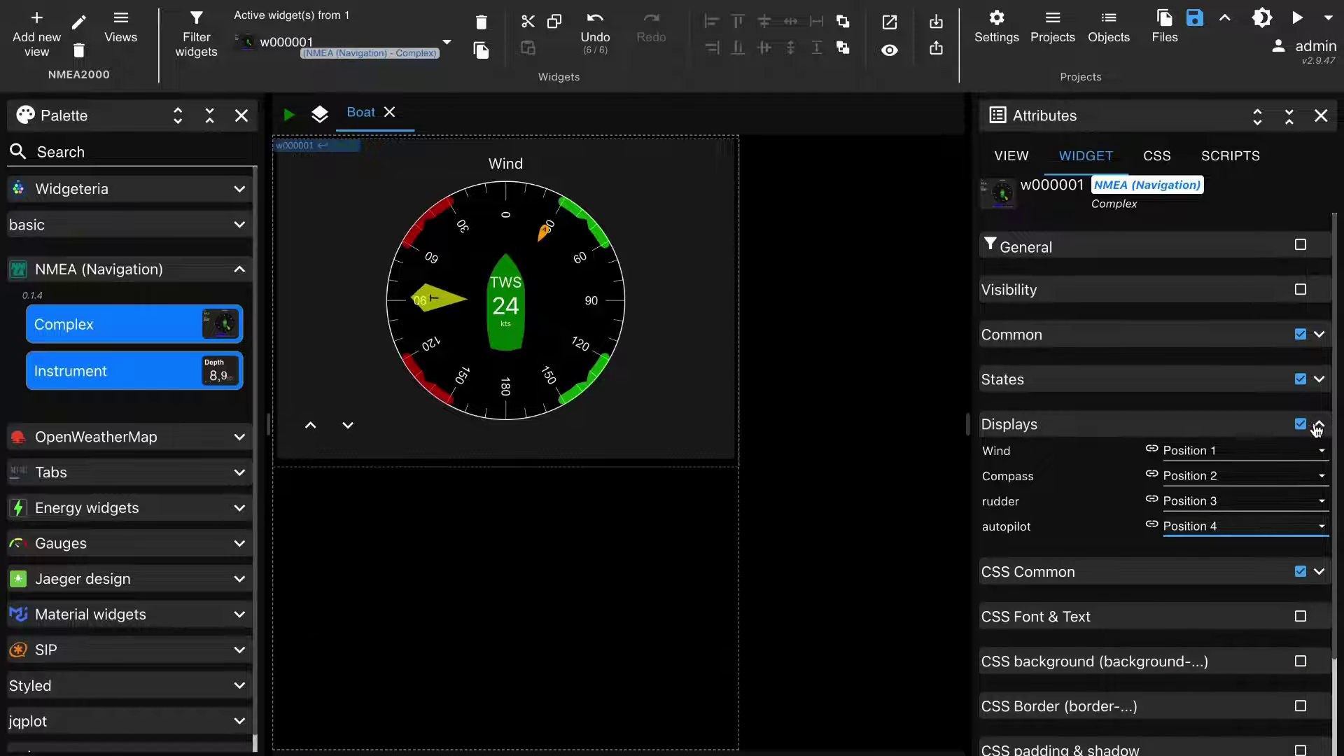
pyautogui.click(1318, 426)
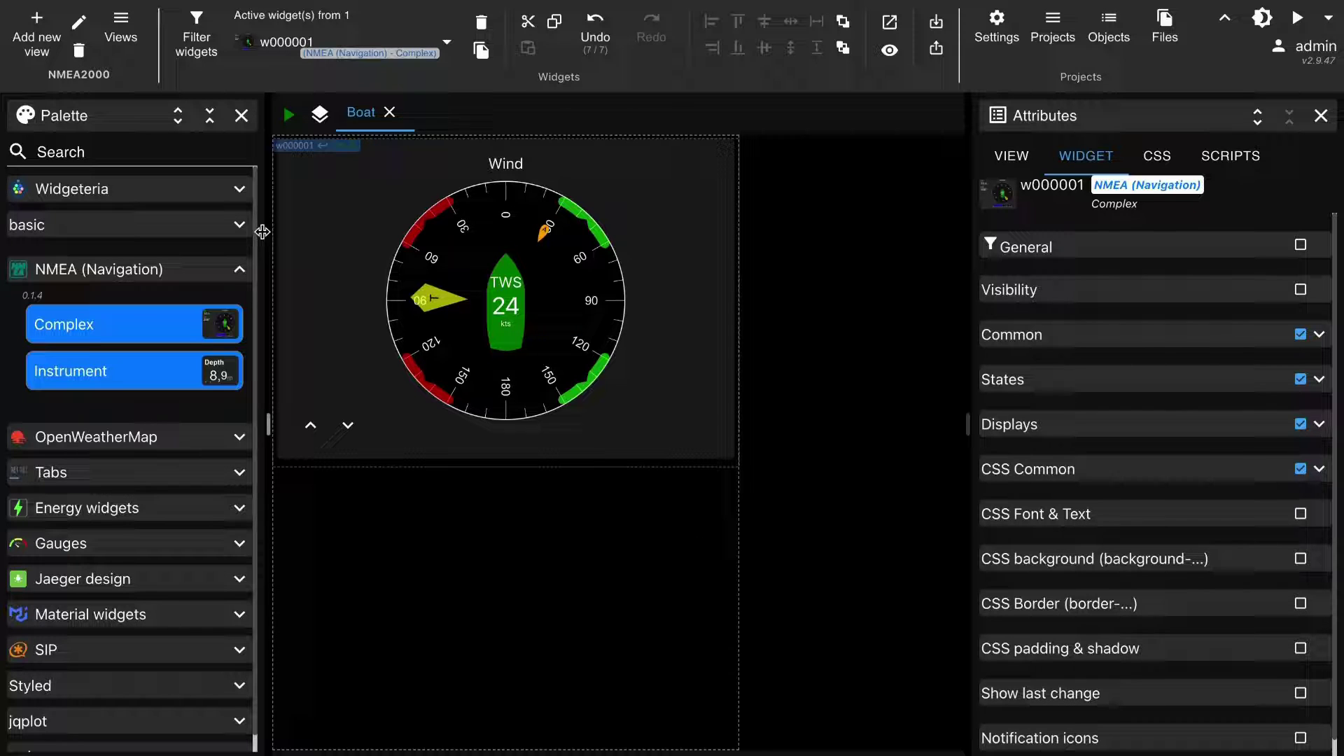
# Place a taller NMEA Instrument widget beside the Complex gauge and open its Edit items dialog.
pyautogui.moveTo(103, 374); pyautogui.dragTo(787, 194)
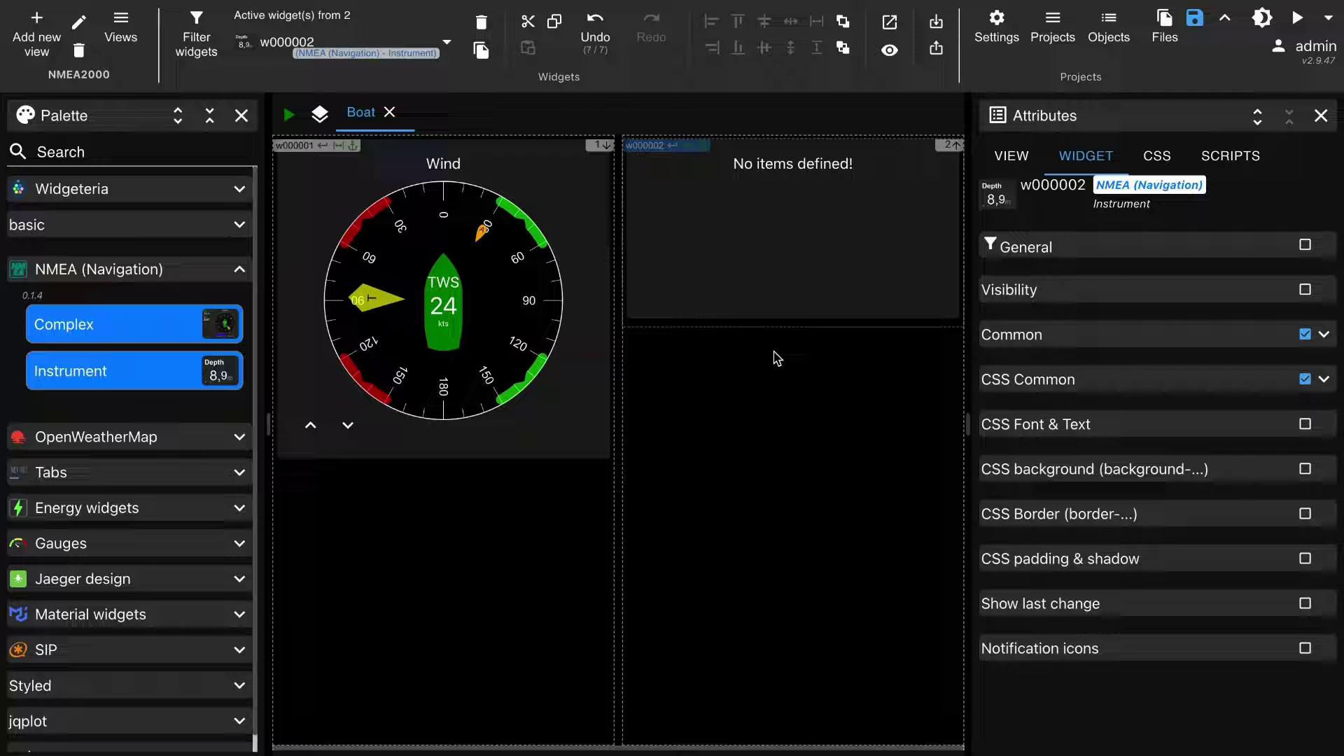
pyautogui.moveTo(773, 326); pyautogui.dragTo(775, 465)
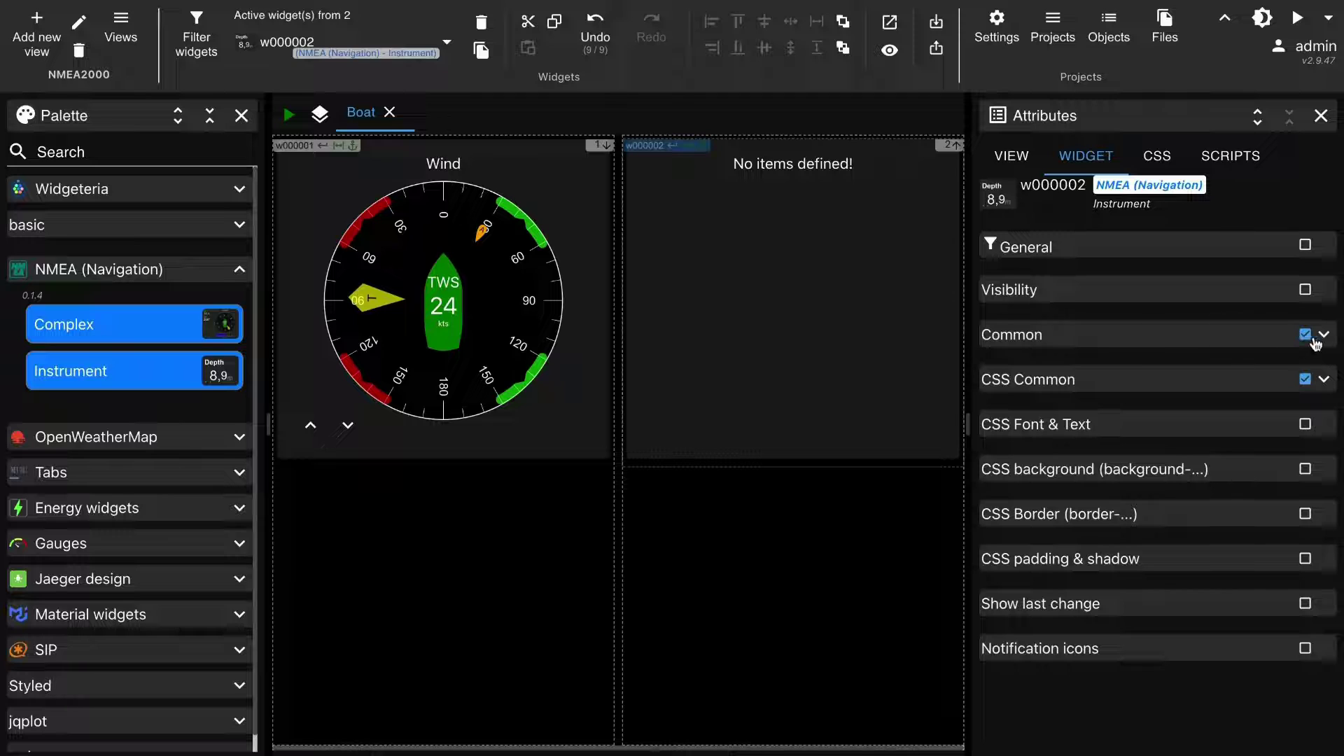
pyautogui.click(1322, 336)
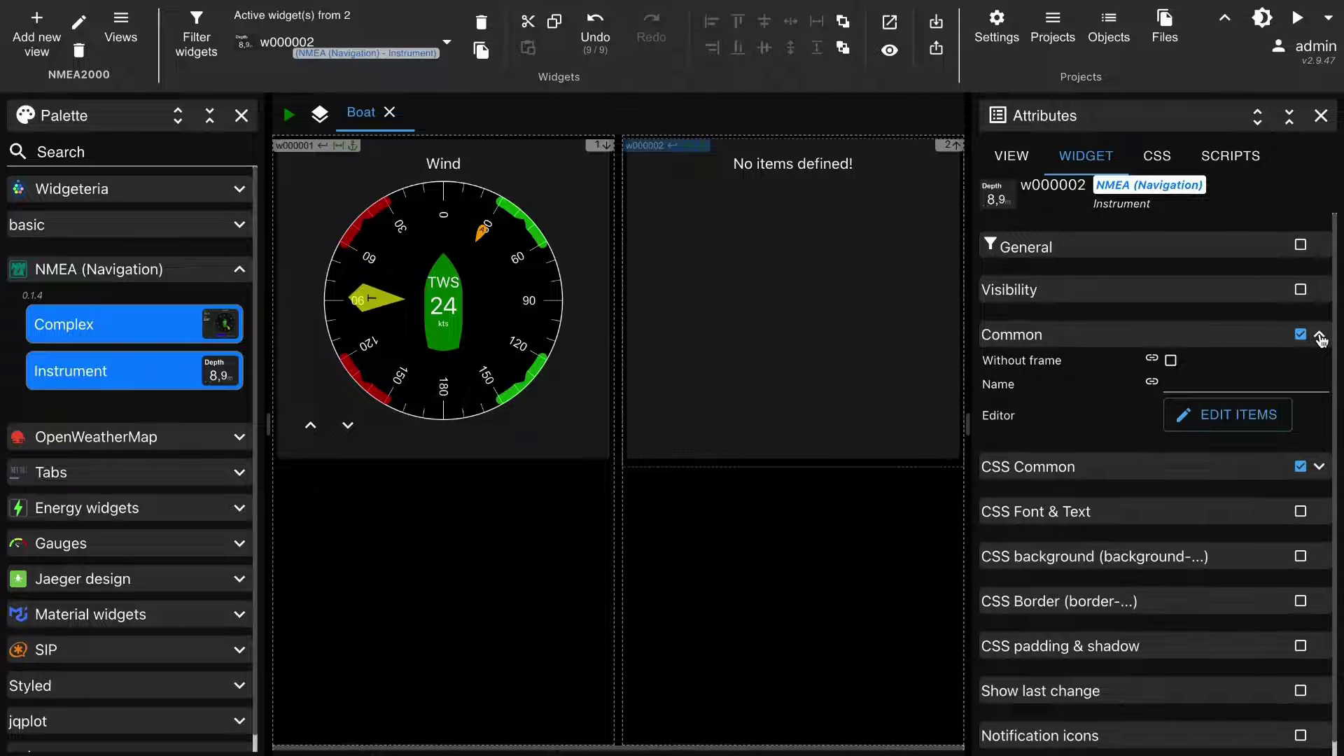
pyautogui.click(1224, 420)
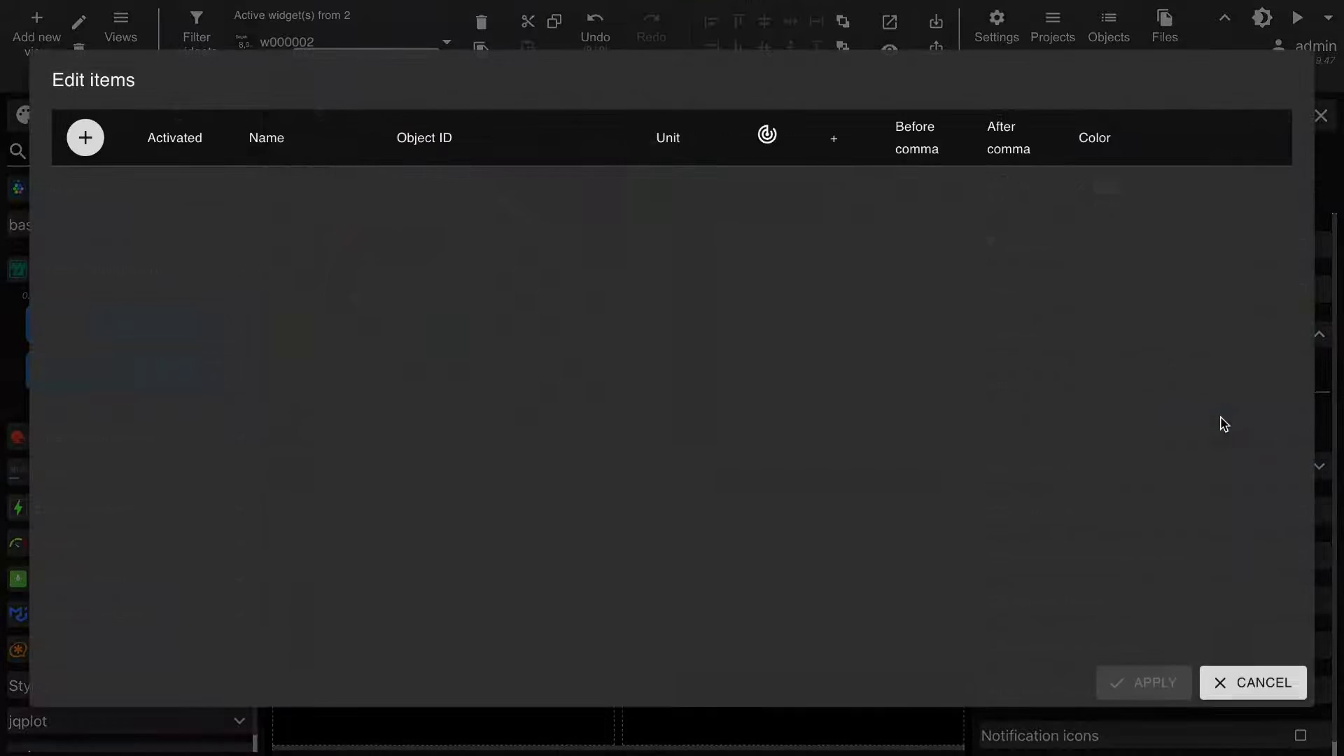
# Add the nmea.0 readings COG with correction, SOG and Water Depth > Depth to the Instrument widget.
pyautogui.click(85, 140)
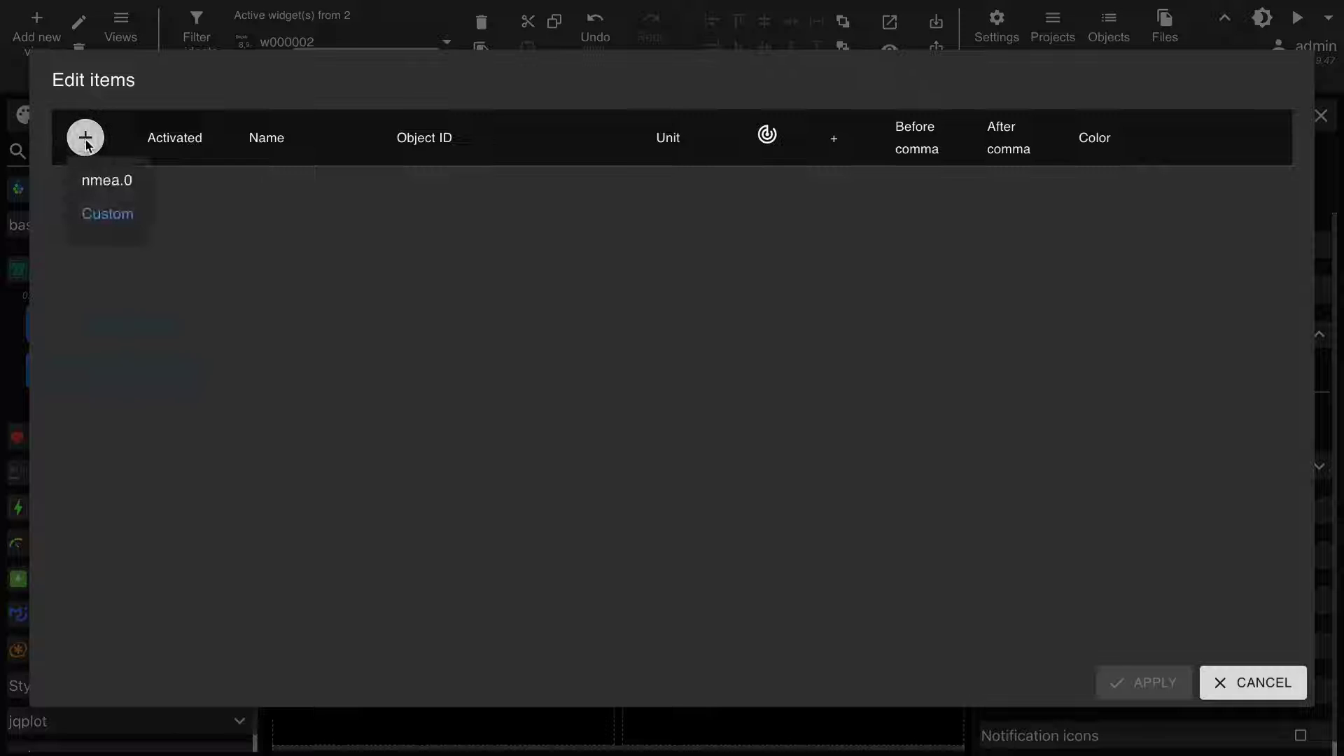
pyautogui.click(86, 180)
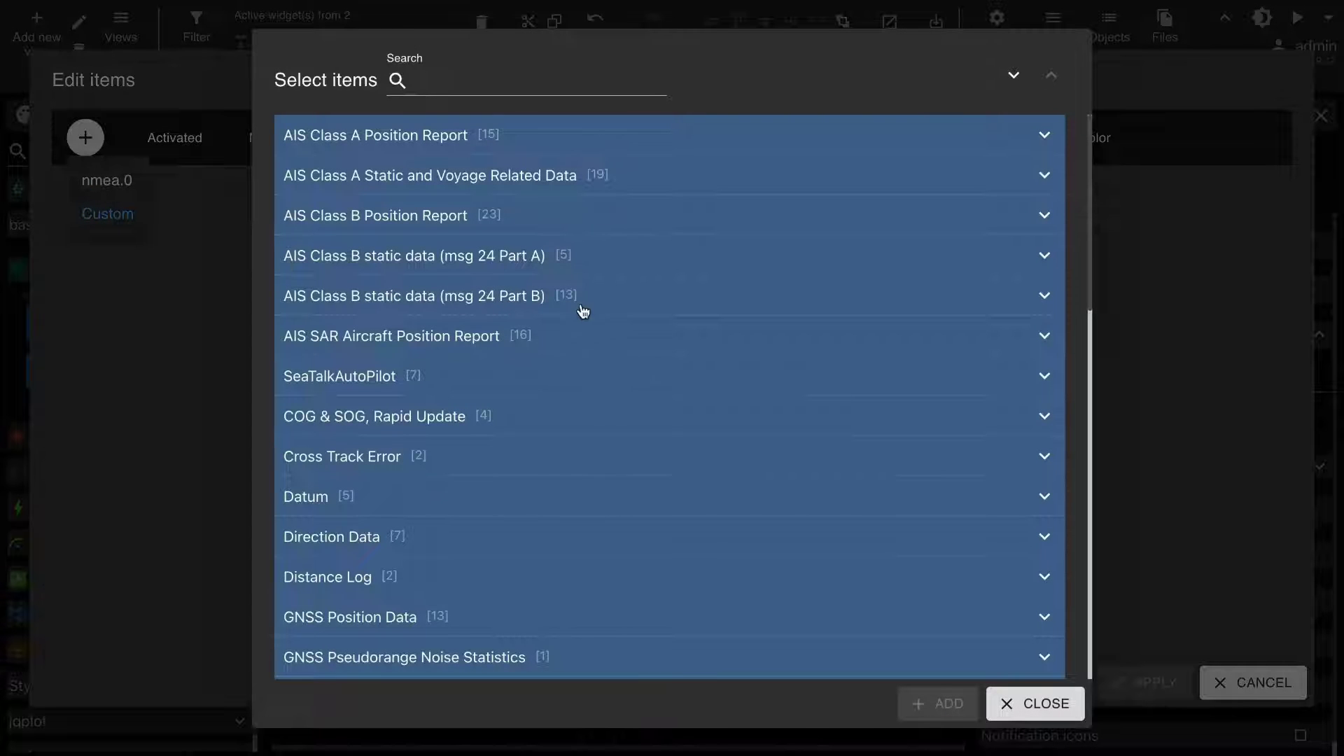
pyautogui.click(1039, 418)
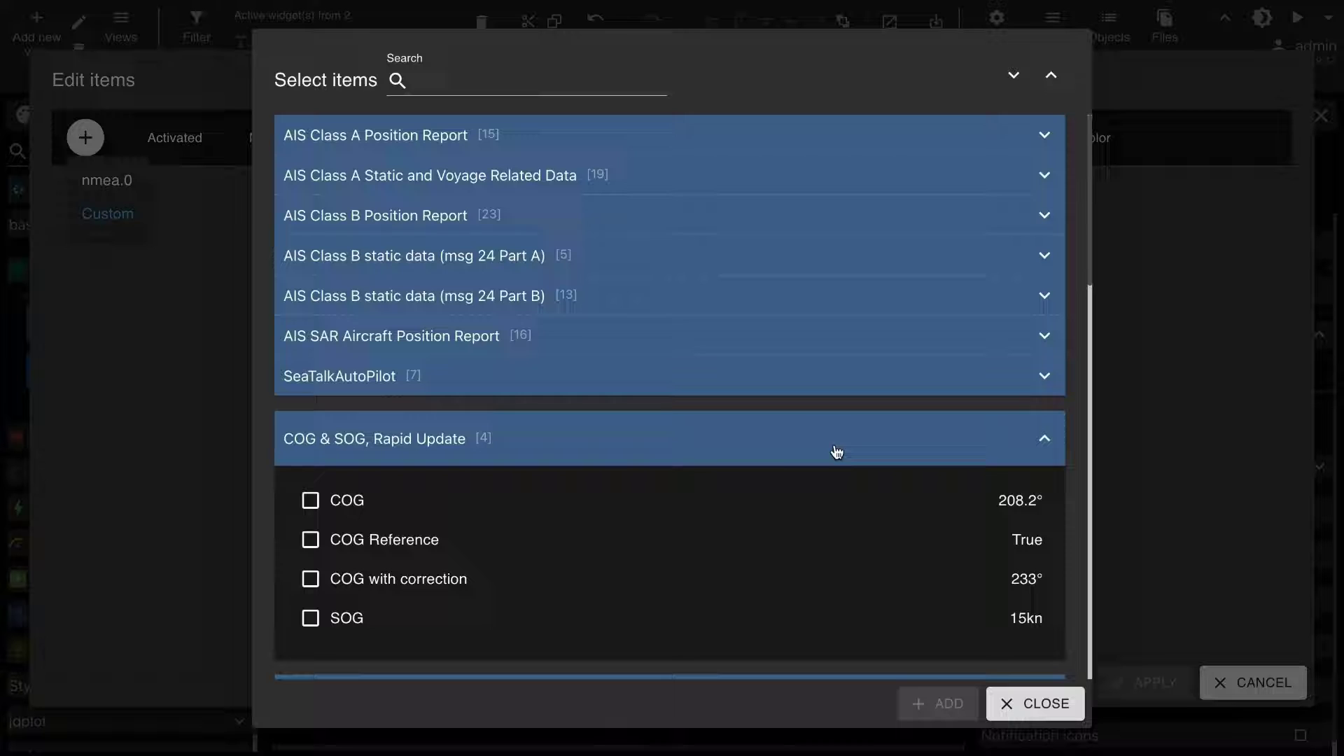
pyautogui.click(311, 579)
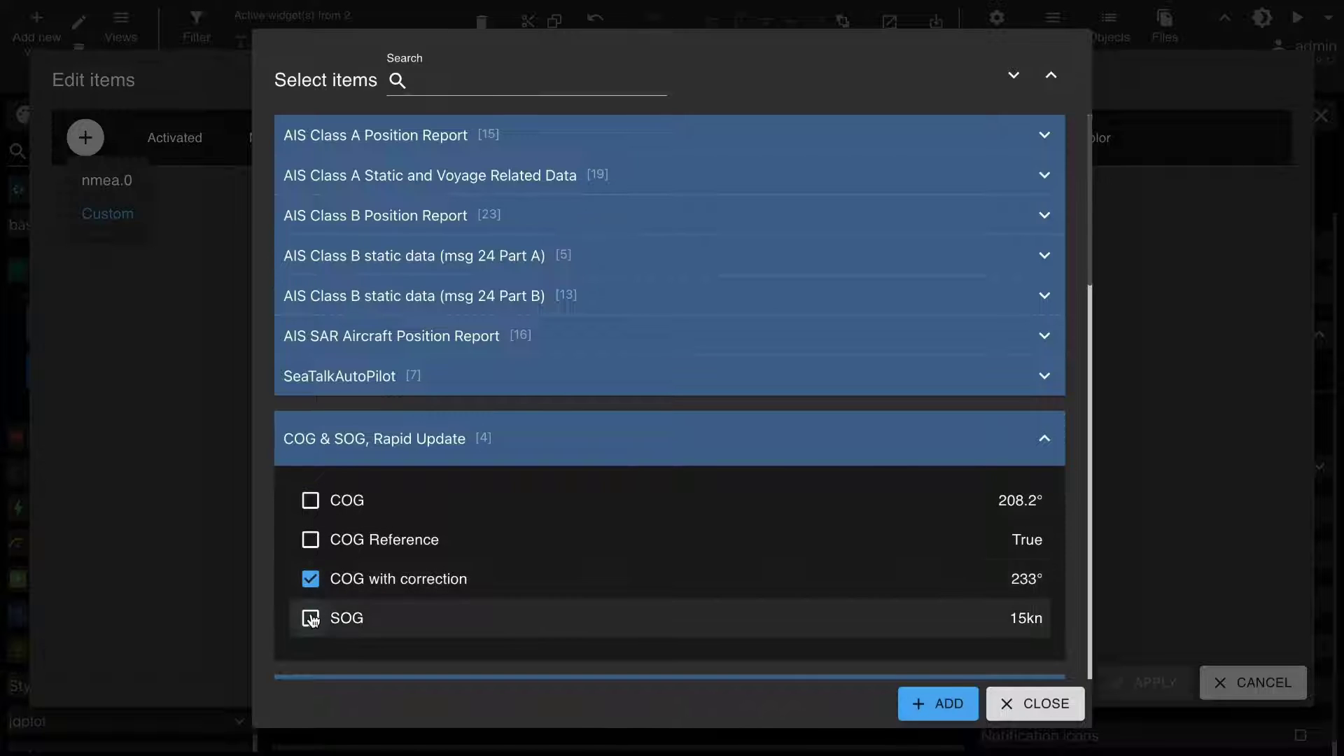
pyautogui.click(310, 617)
pyautogui.scroll(-10, 471, 418)
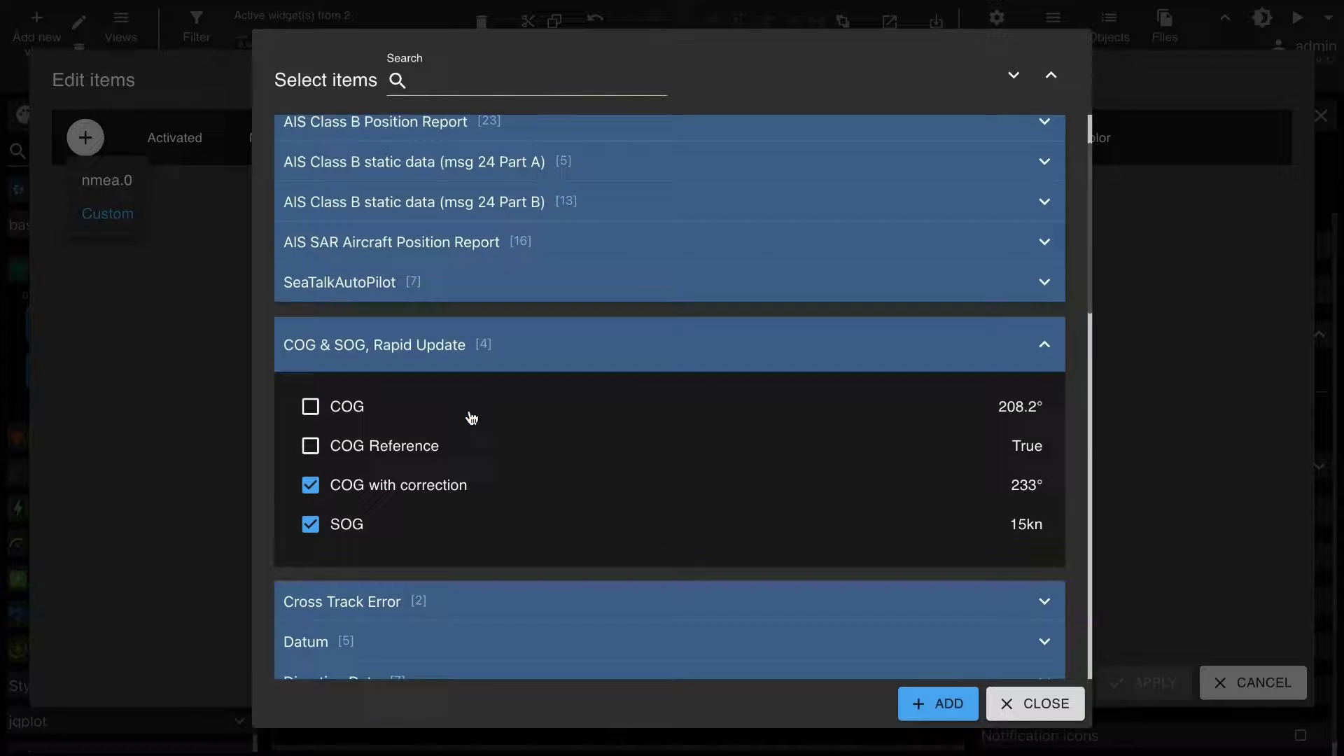
pyautogui.scroll(-9, 471, 418)
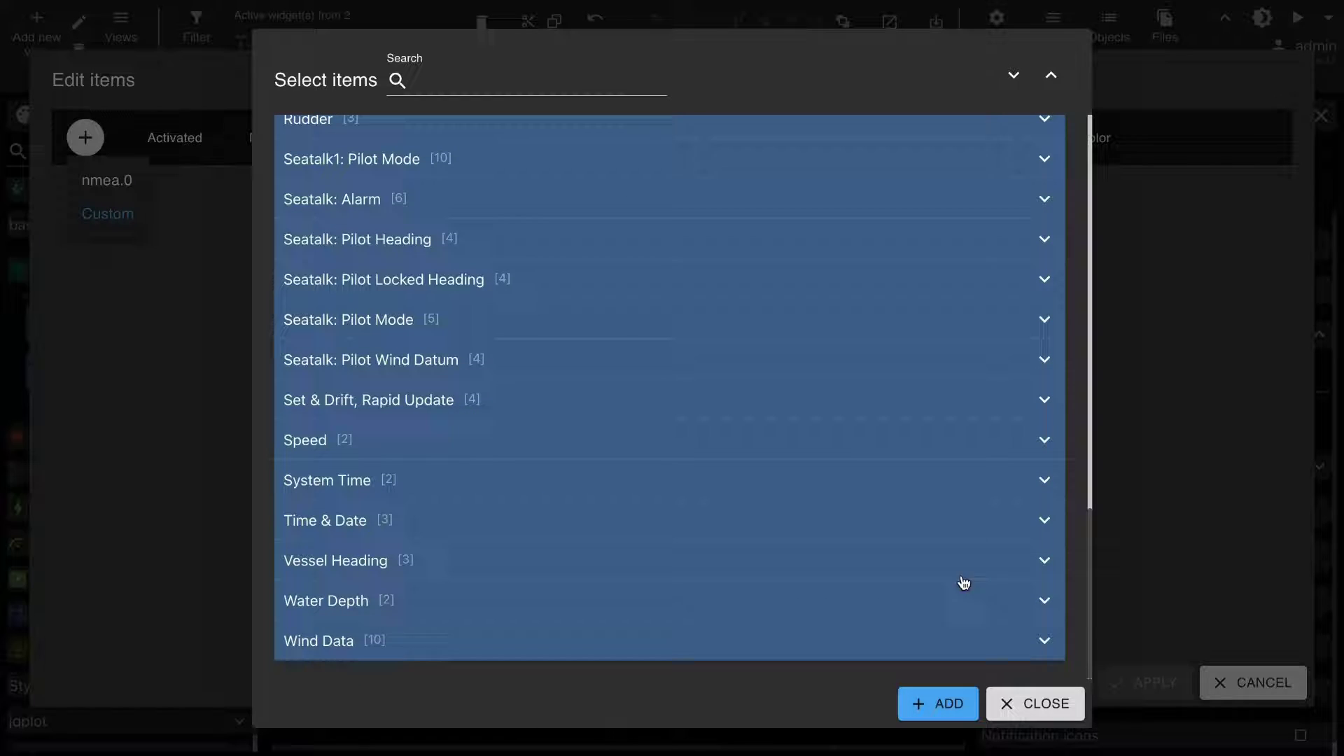
pyautogui.click(1045, 600)
pyautogui.scroll(-3, 774, 552)
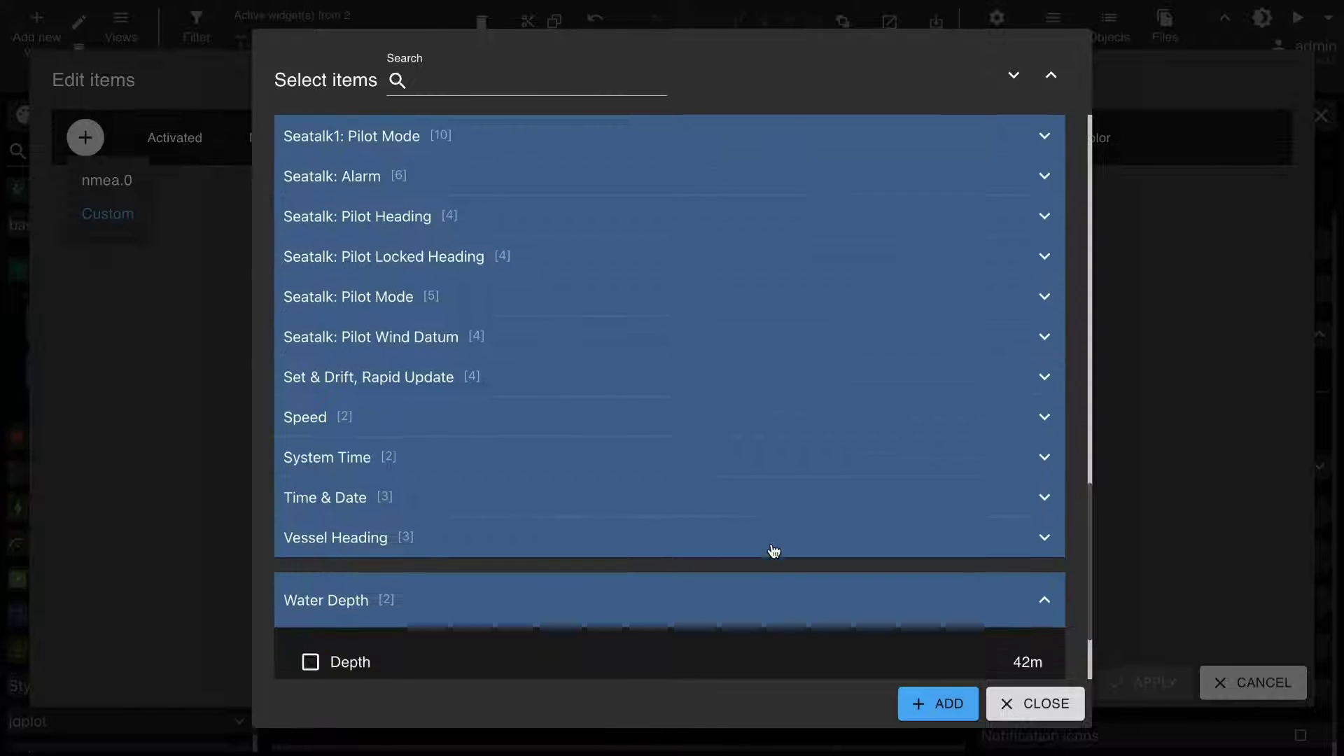
pyautogui.click(310, 524)
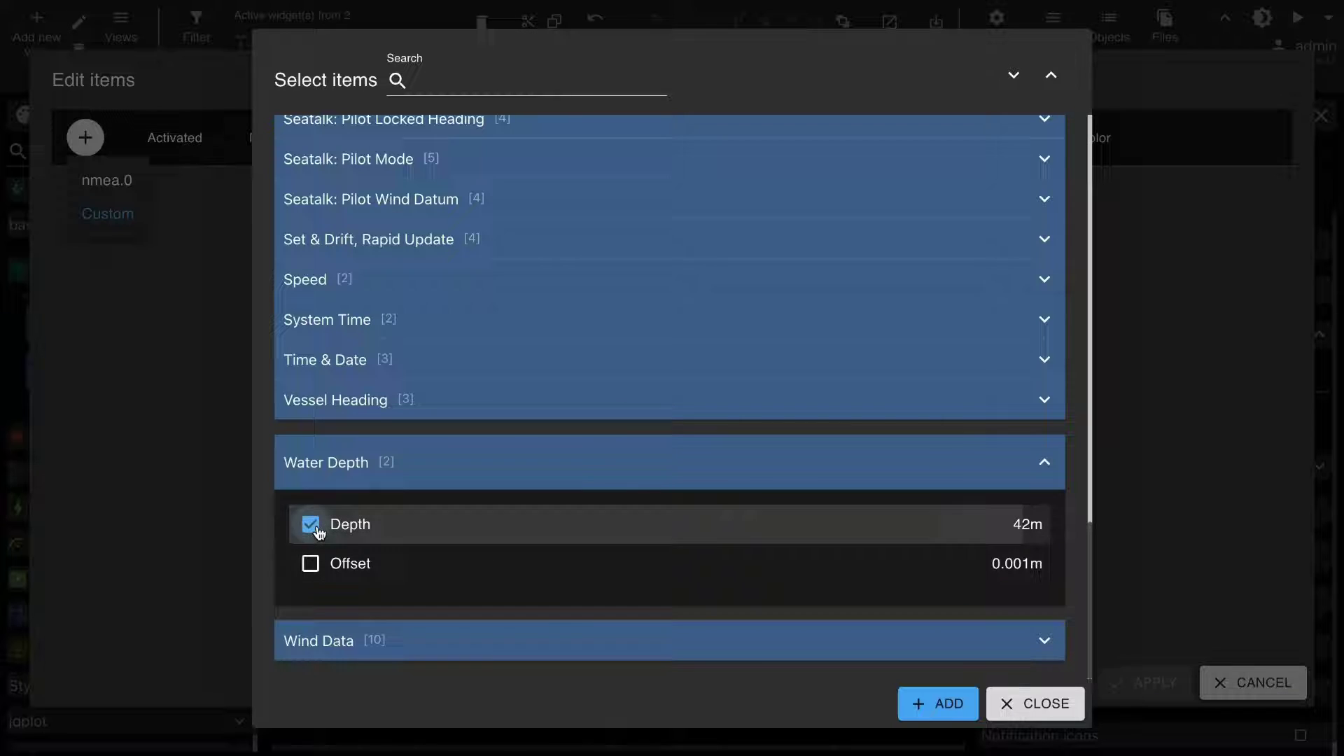
pyautogui.click(945, 707)
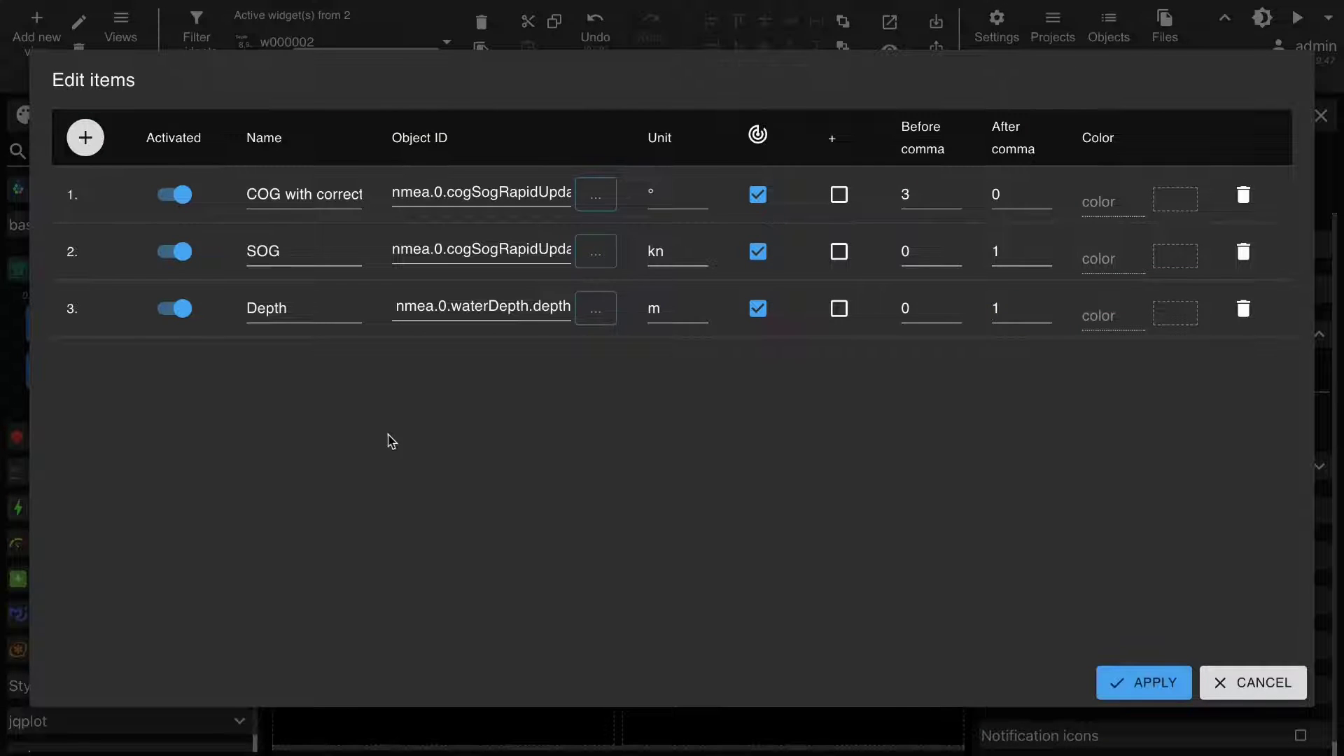
# Shorten the first item's name to COG and add a Custom item bound to Balkon Temperatur ACTUAL_TEMPERATURE.
pyautogui.doubleClick(340, 201)
pyautogui.press('BackSpace')
pyautogui.press('BackSpace')
pyautogui.press('BackSpace')
pyautogui.press('BackSpace')
pyautogui.press('BackSpace')
pyautogui.press('BackSpace')
pyautogui.press('BackSpace')
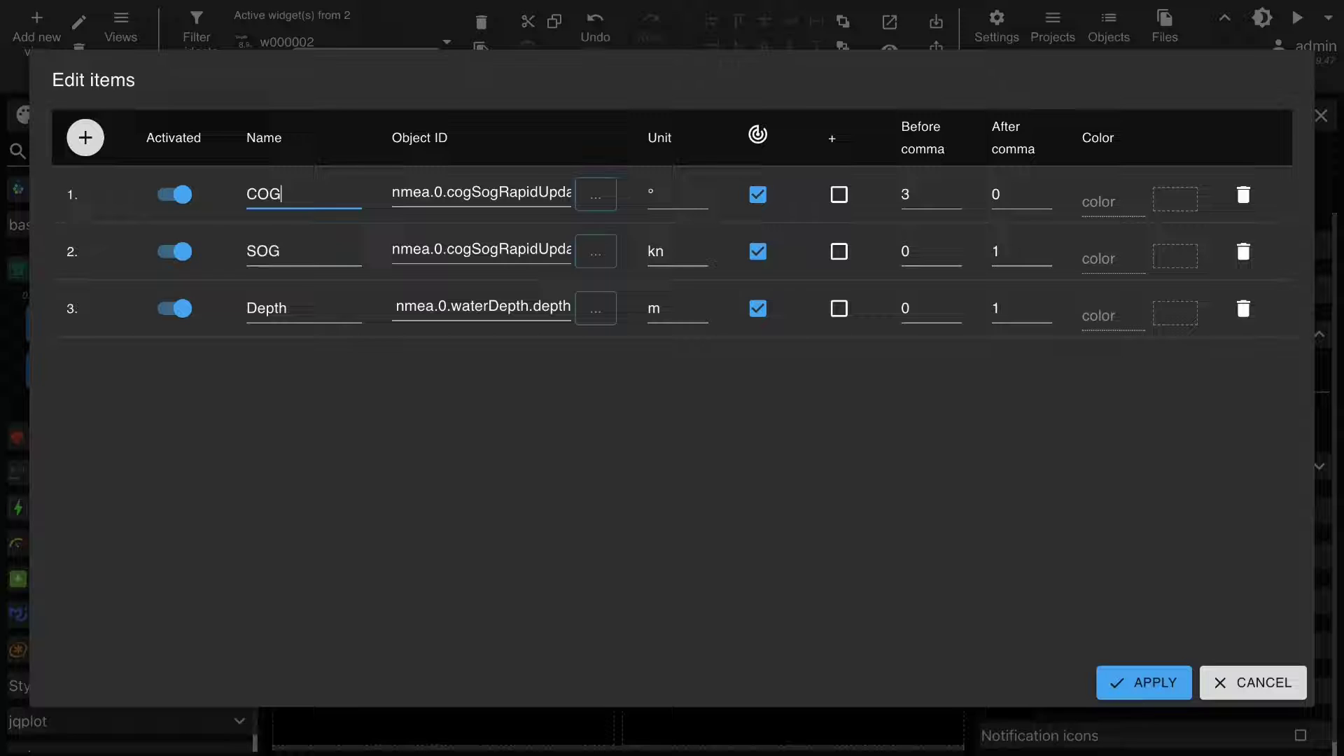
pyautogui.click(85, 137)
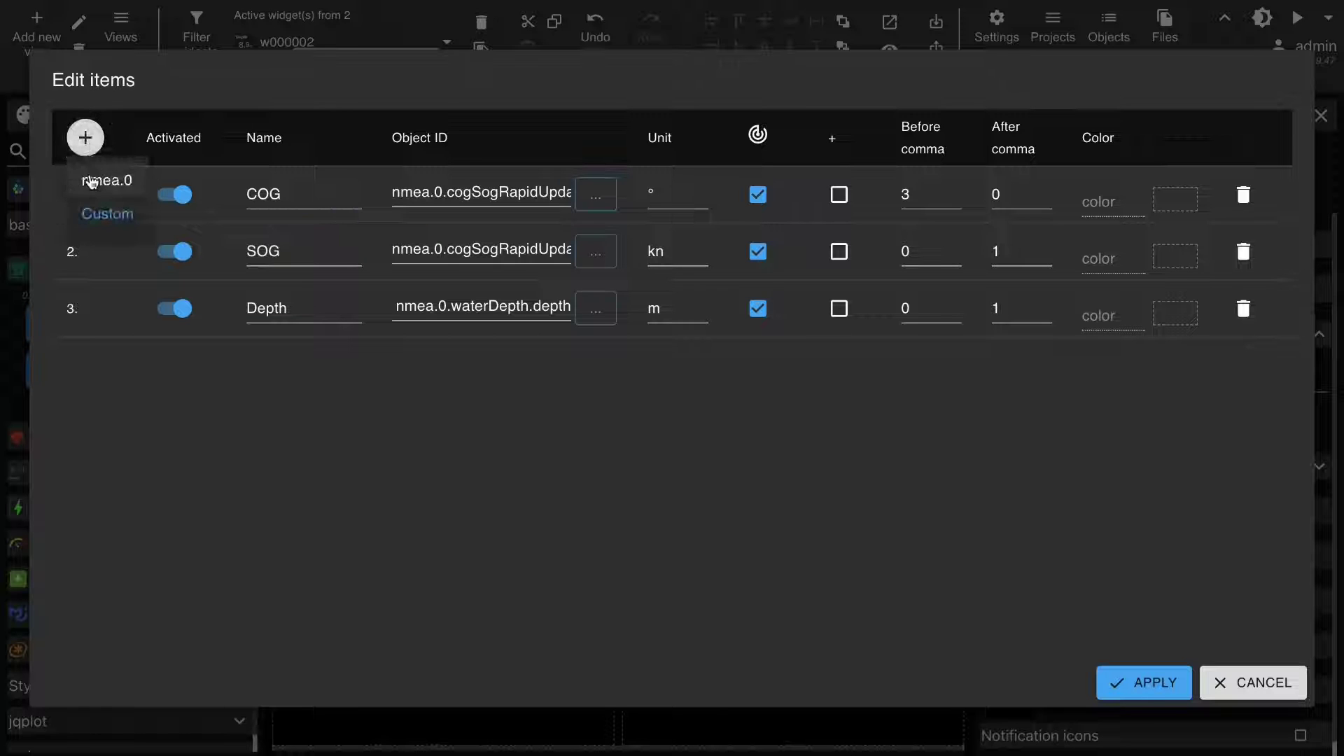
pyautogui.click(596, 365)
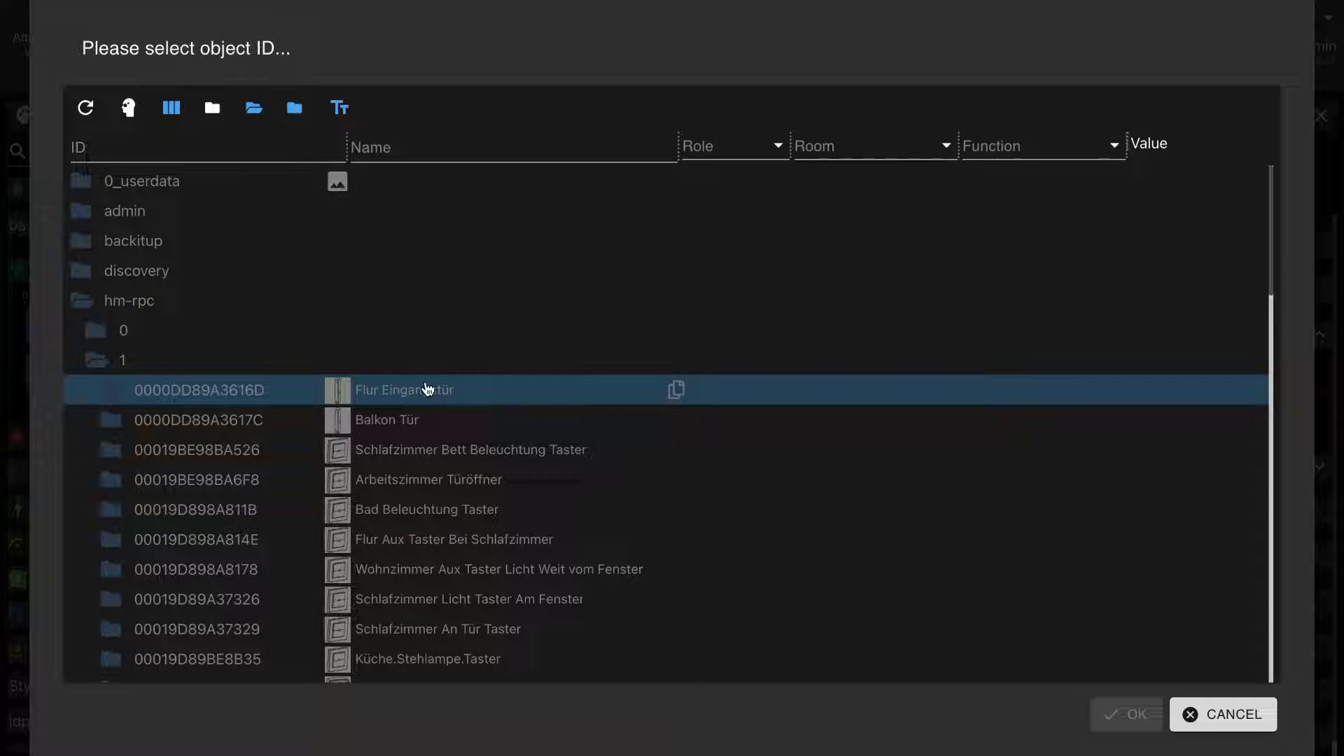
pyautogui.scroll(-10, 428, 390)
pyautogui.scroll(-7, 428, 389)
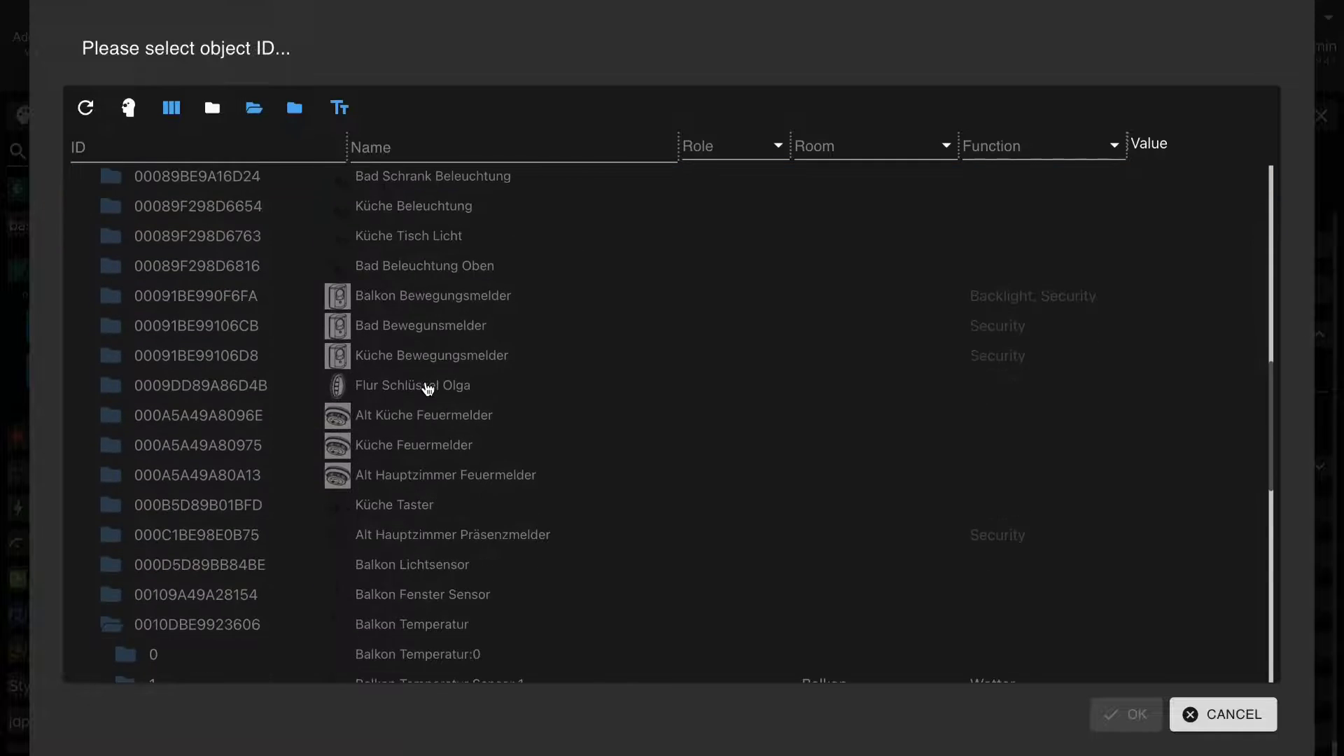
pyautogui.doubleClick(289, 454)
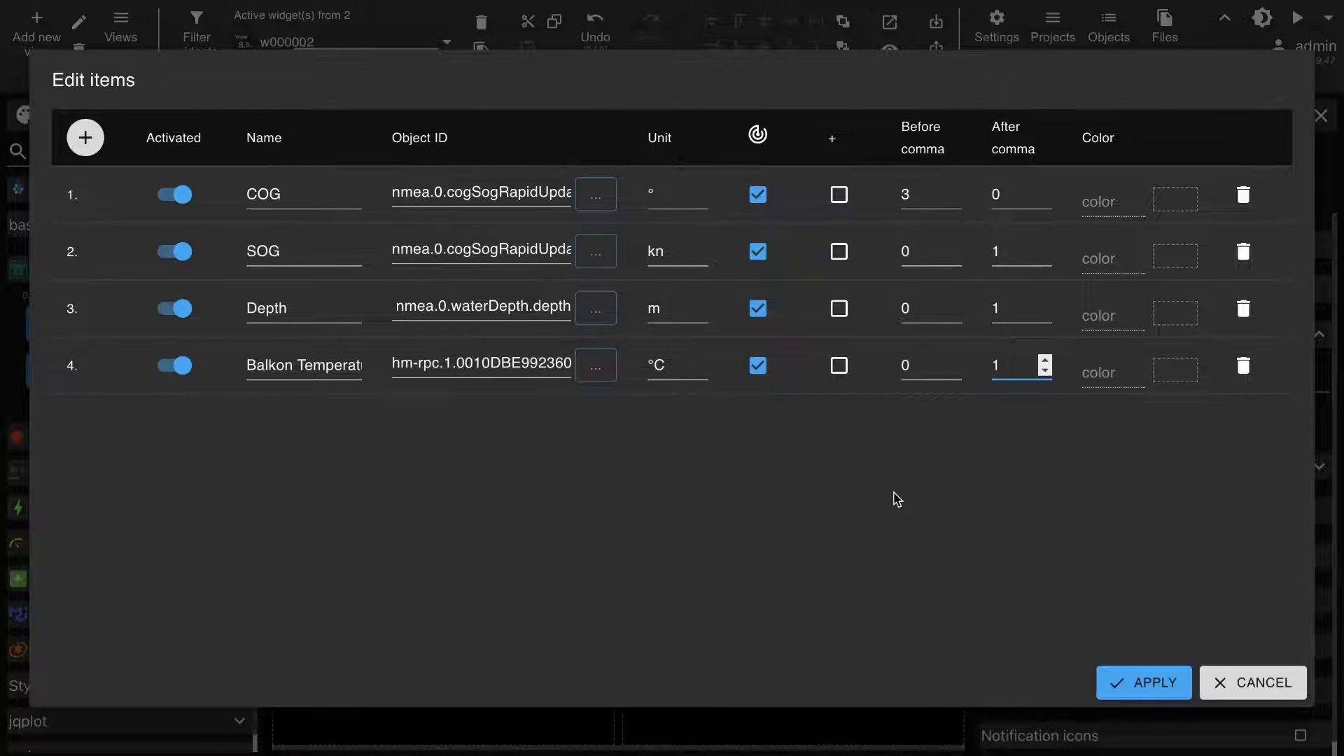
# Turn off an option on the temperature item, colour it orange #E28918, and apply.
pyautogui.click(757, 367)
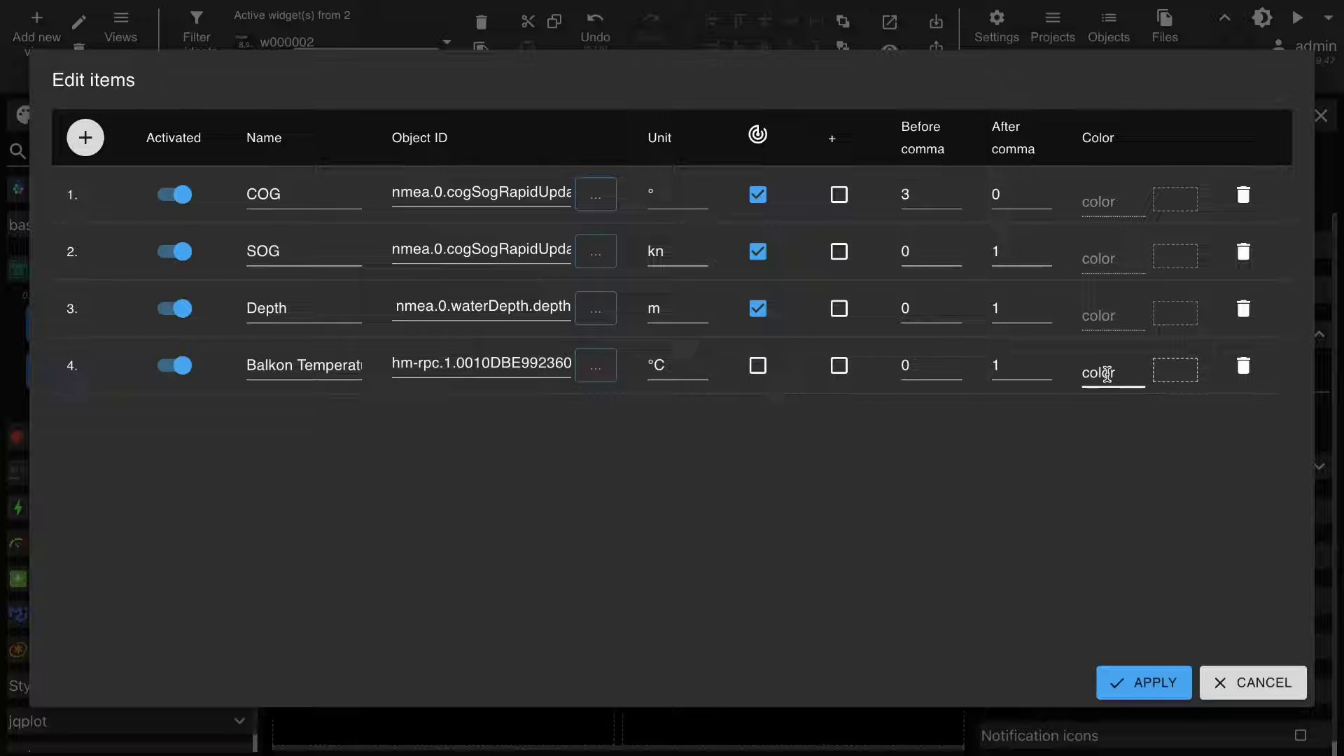
pyautogui.click(1171, 382)
pyautogui.click(1179, 517)
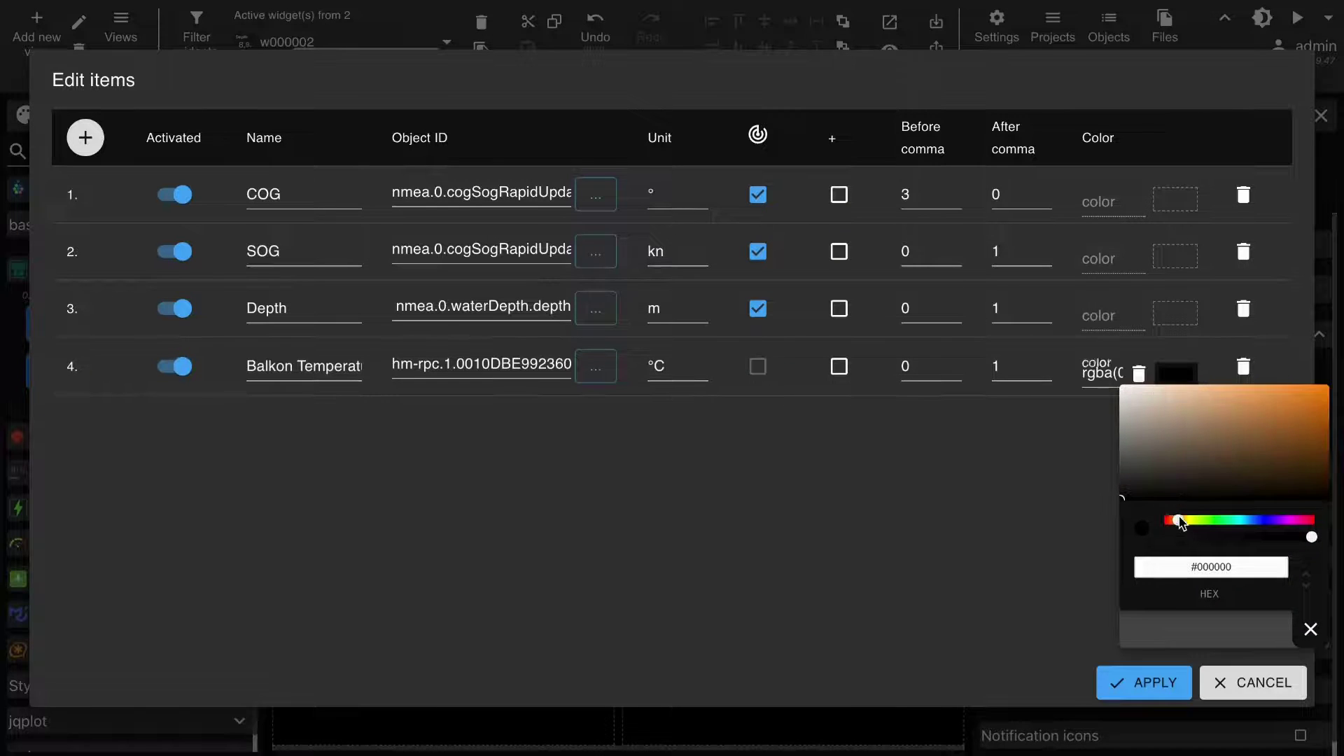
pyautogui.click(1308, 399)
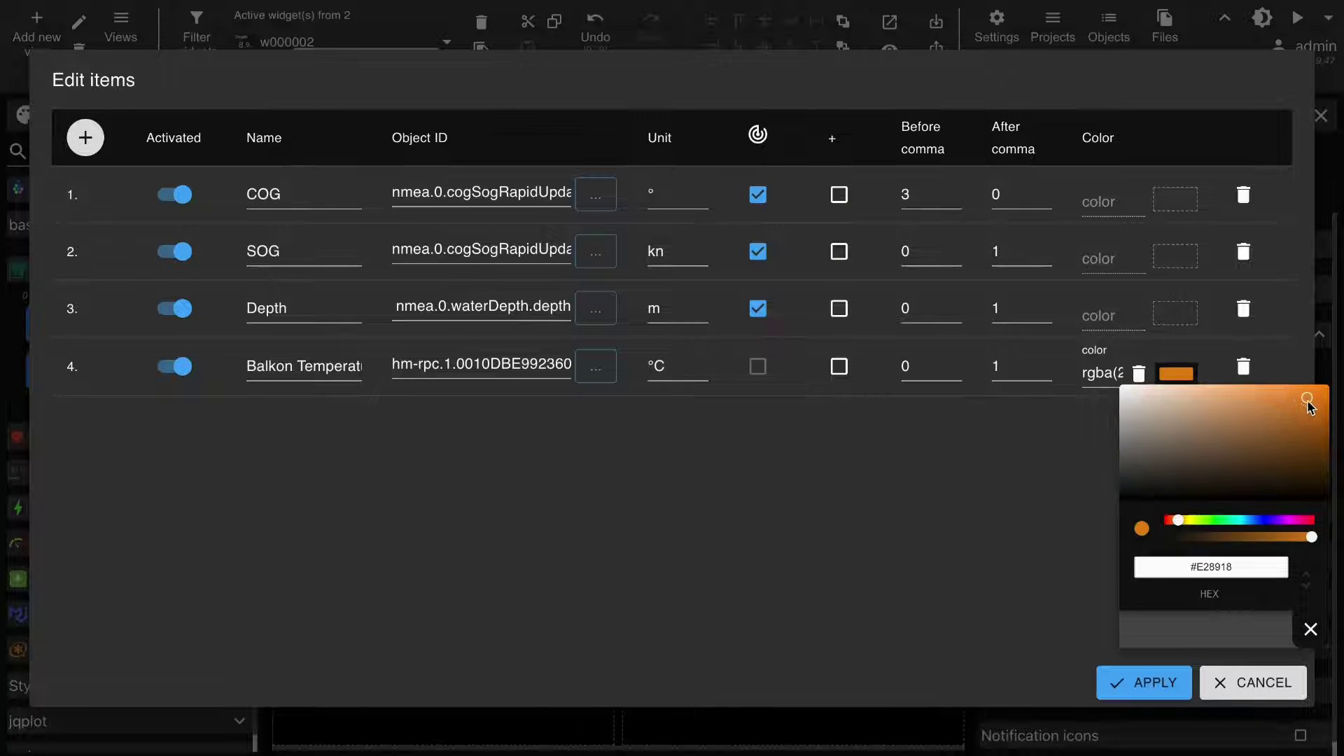
pyautogui.click(1312, 624)
pyautogui.click(1148, 685)
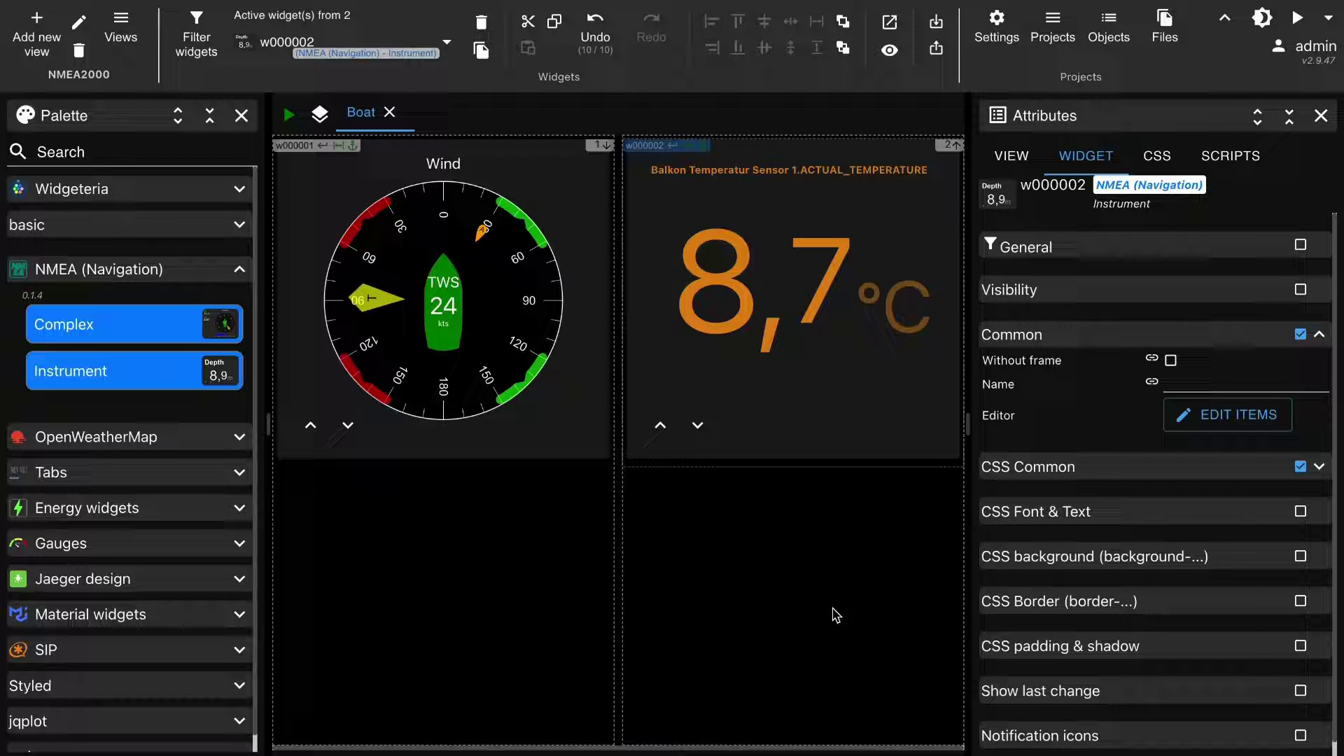
# Preview the Boat view live, cycling the instrument through COG, SOG, Depth and temperature pages.
pyautogui.click(1321, 338)
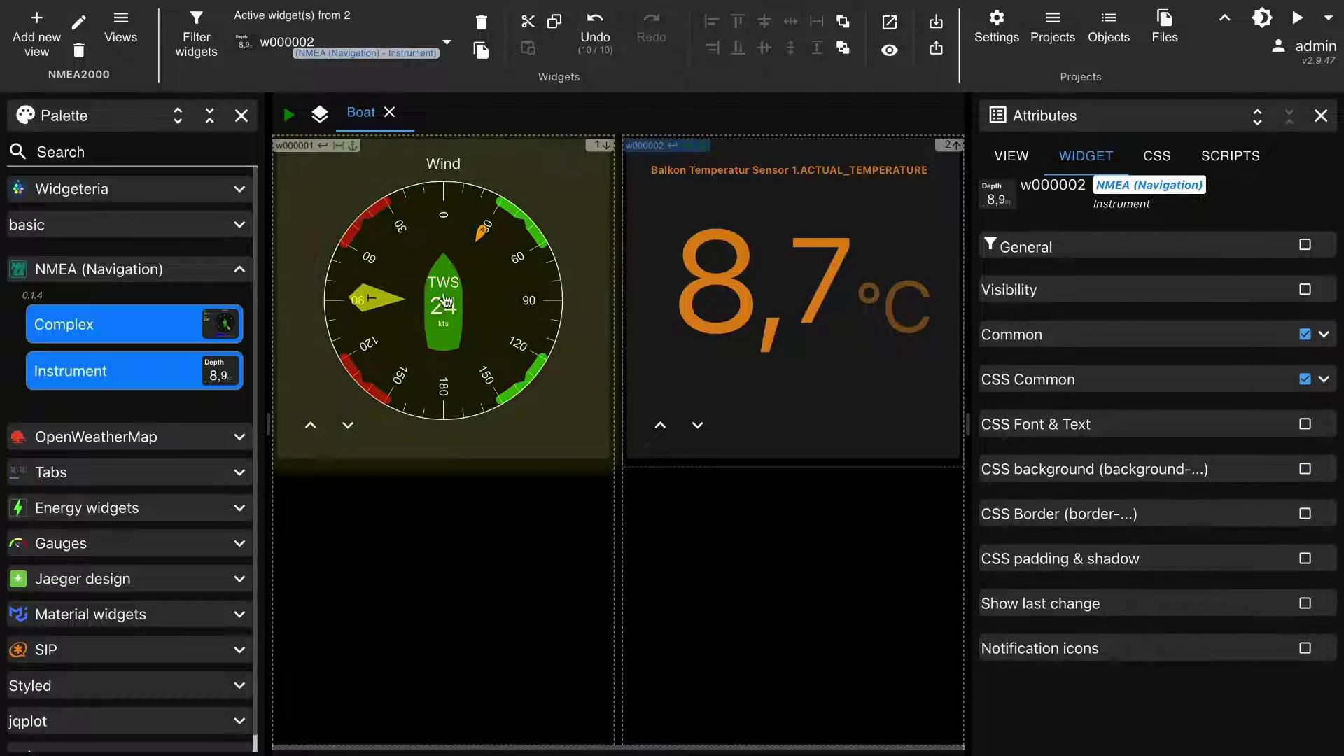
pyautogui.click(288, 114)
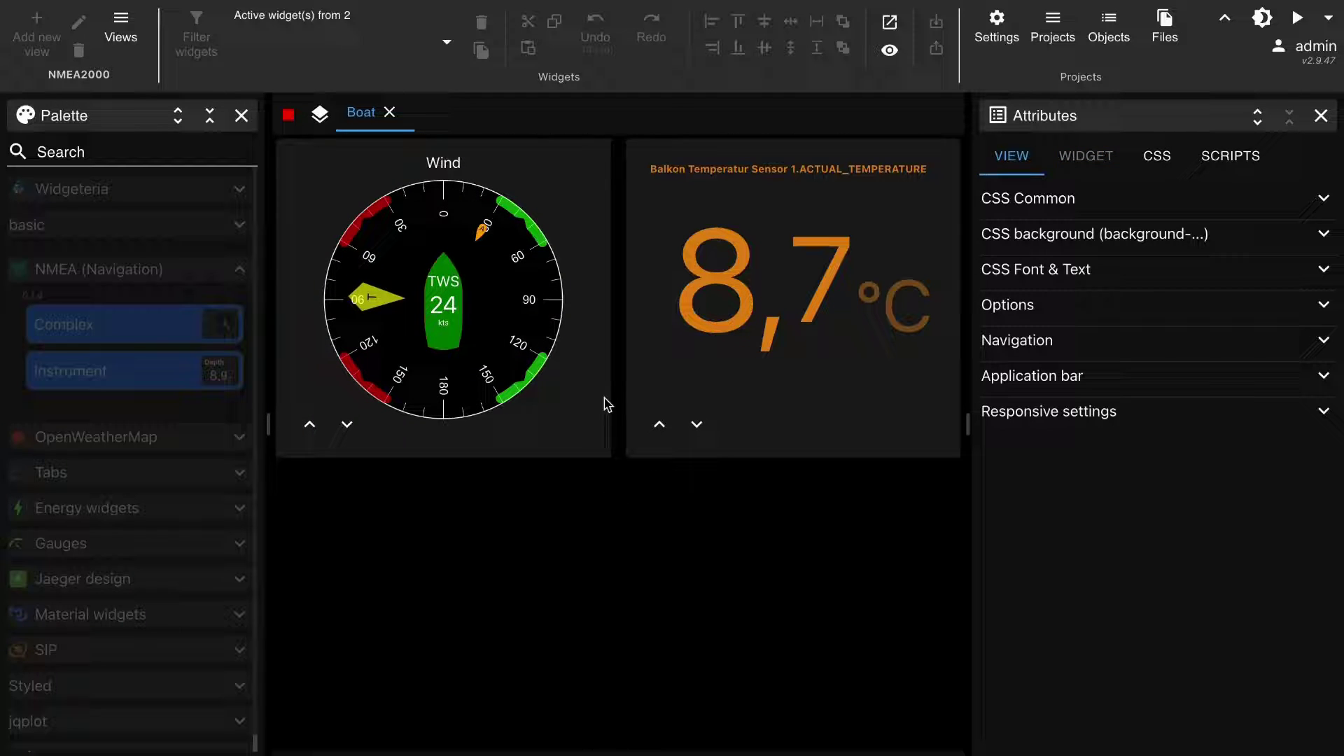
pyautogui.click(696, 427)
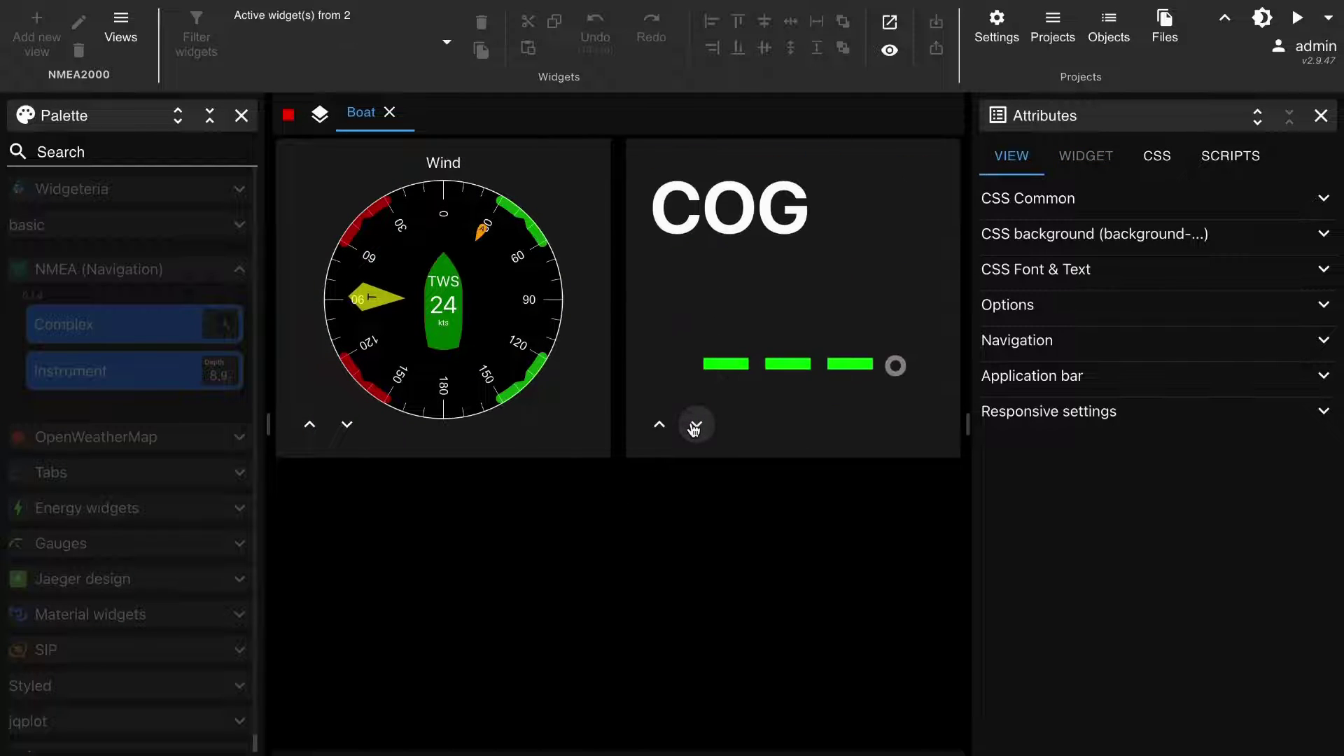
pyautogui.click(695, 427)
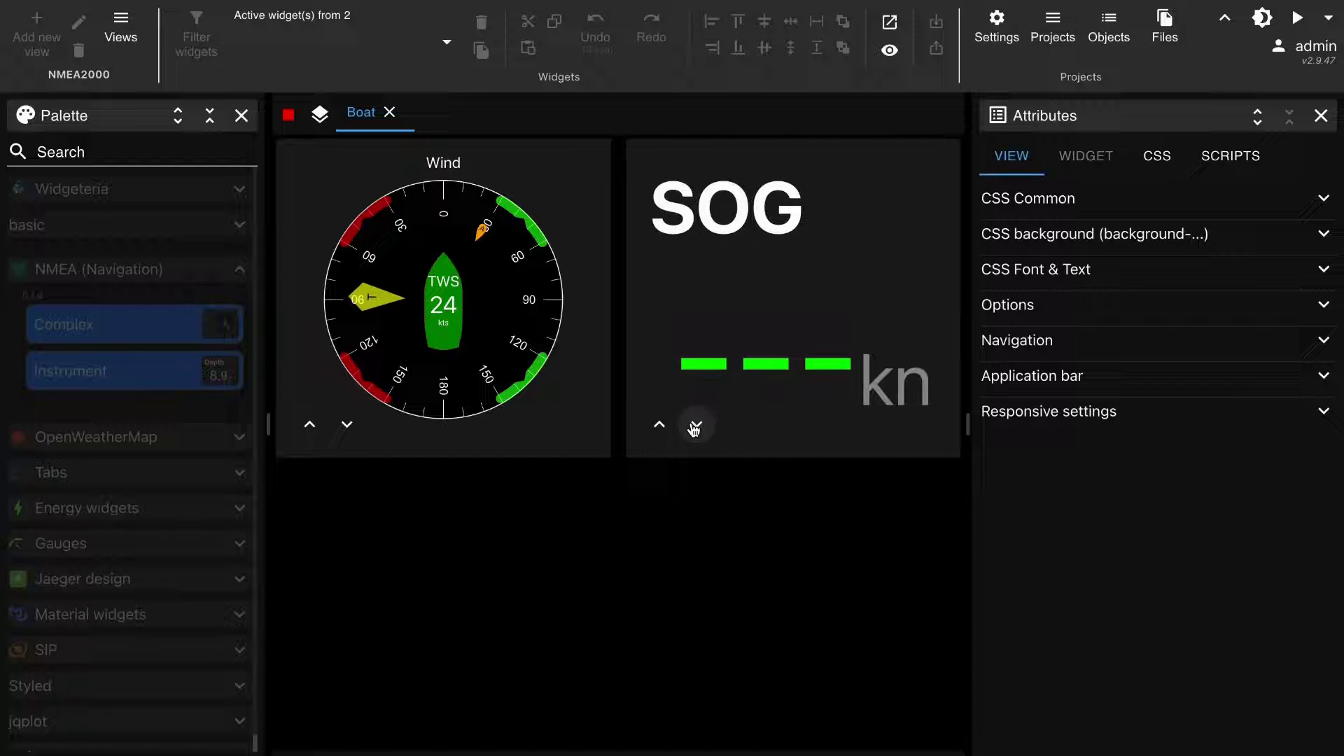
pyautogui.click(695, 427)
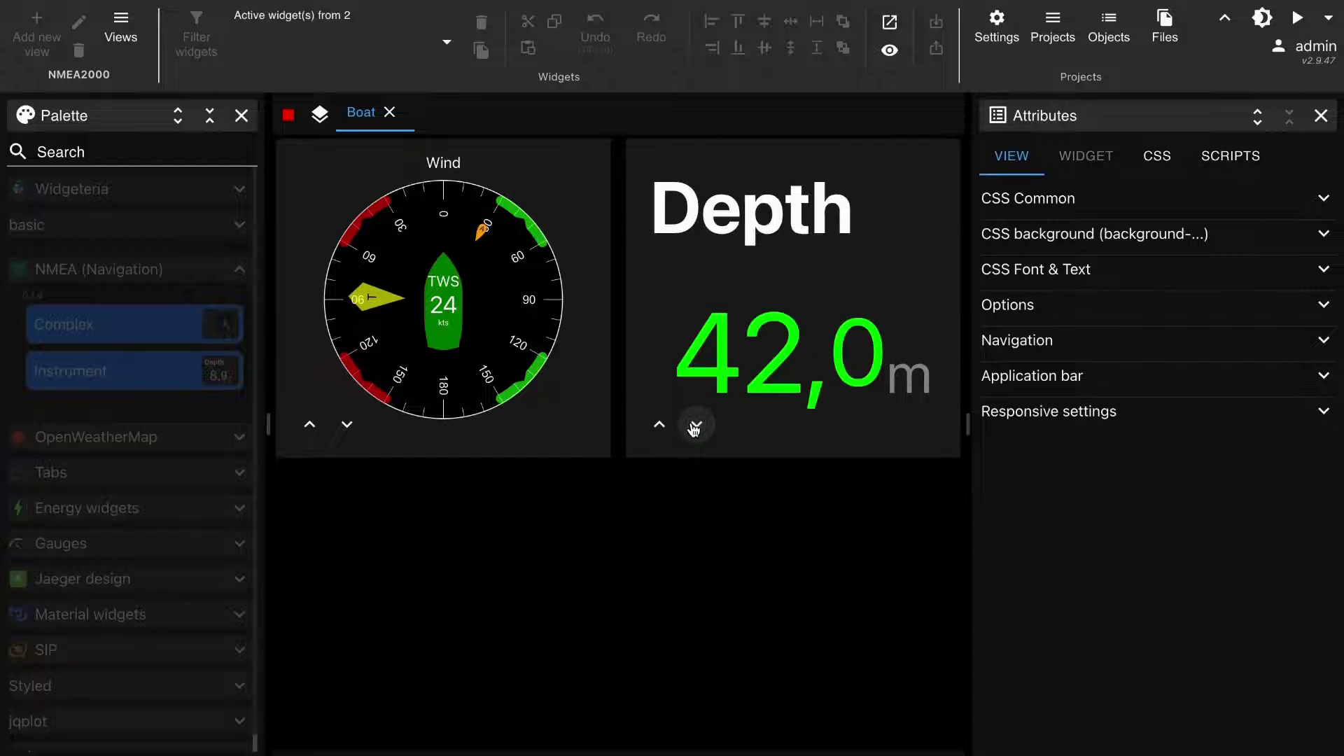
pyautogui.click(696, 427)
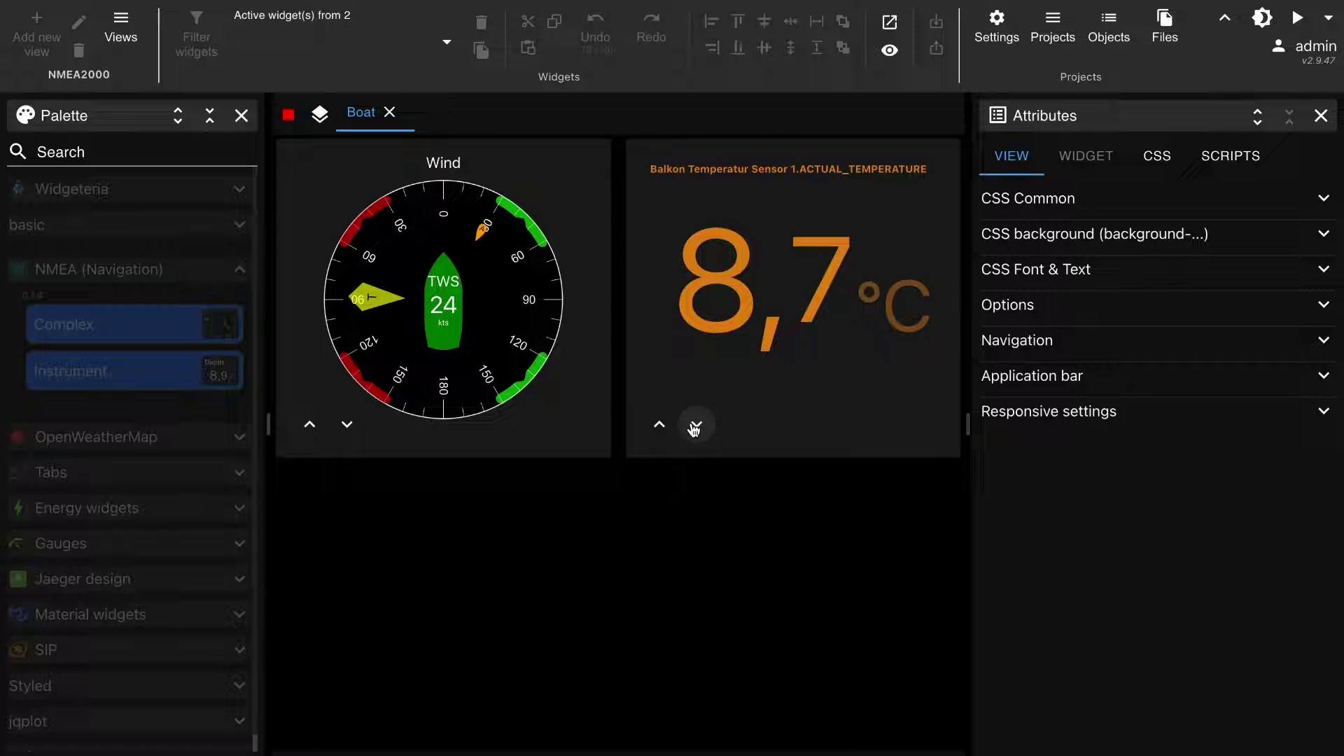
pyautogui.click(695, 427)
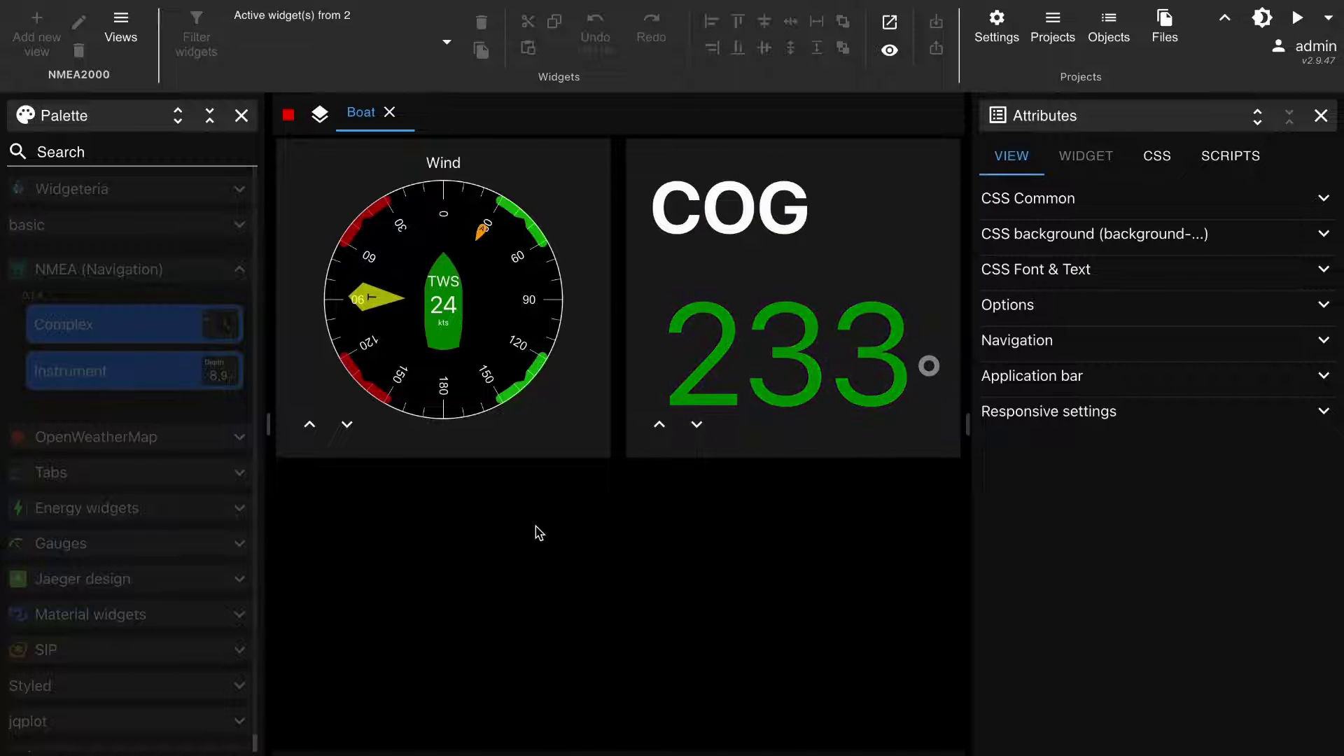
# Back in edit mode, delete the Instrument widget w000002 from the Boat view.
pyautogui.click(288, 115)
pyautogui.rightClick(763, 321)
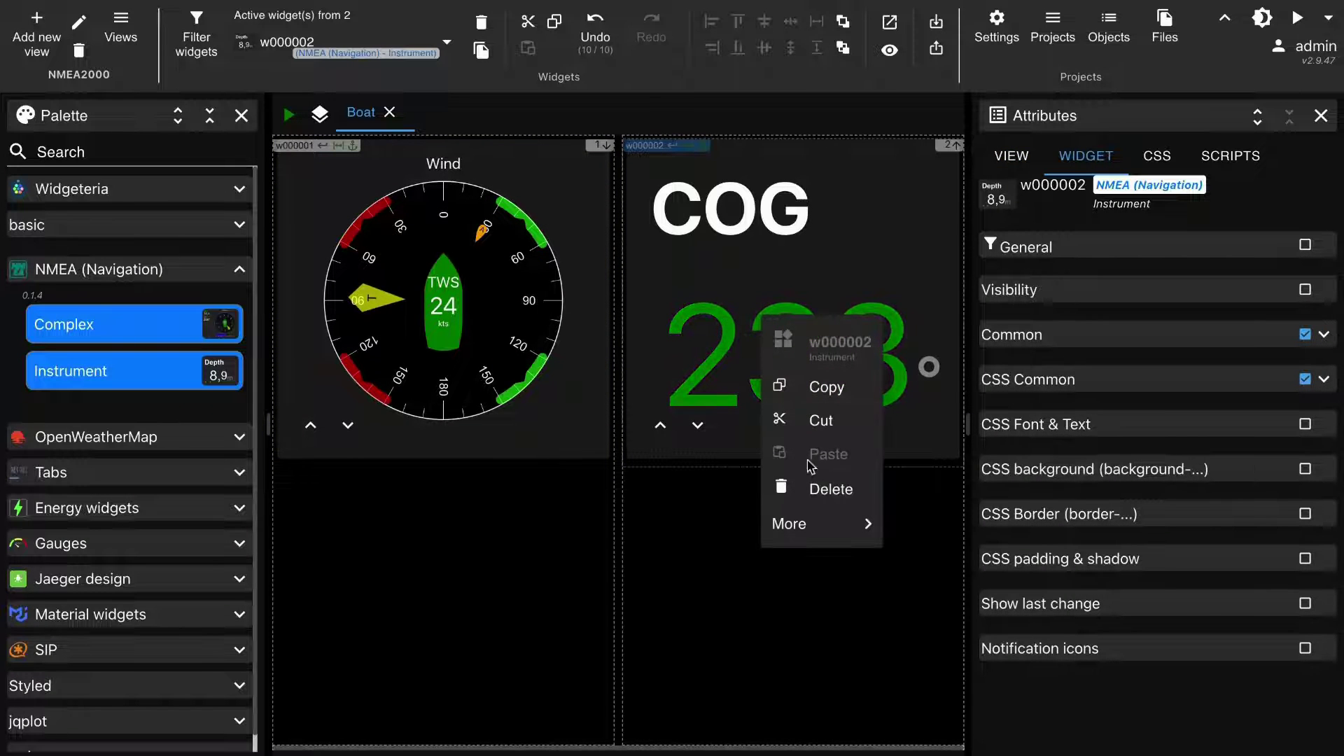
pyautogui.click(832, 490)
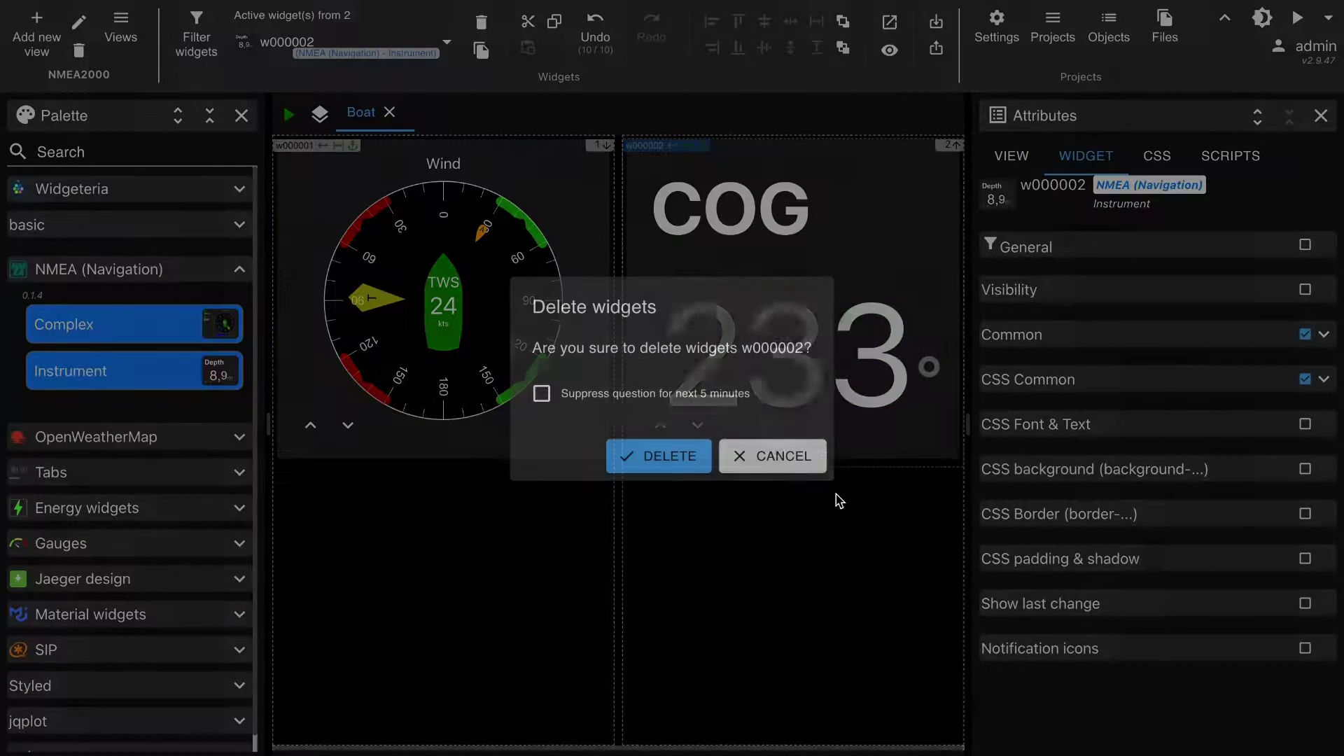
pyautogui.click(671, 463)
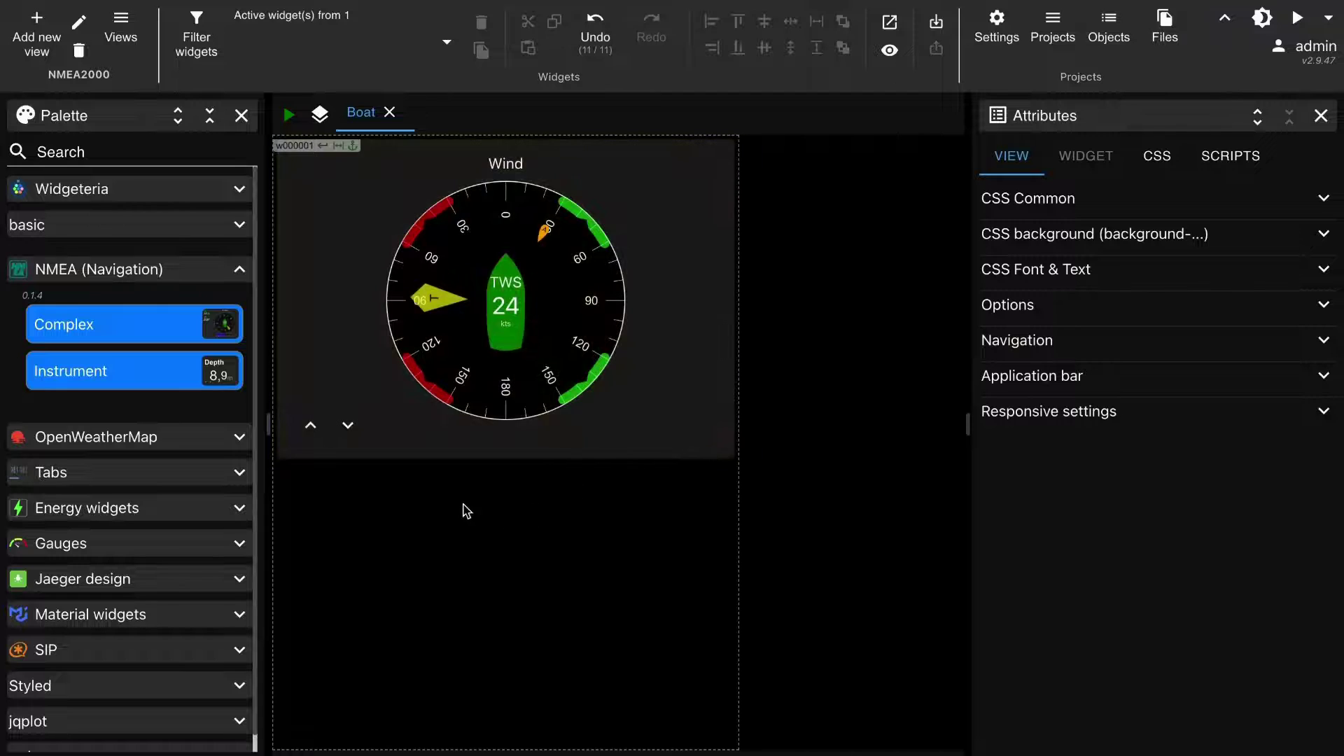
# Position autopilot widget w000001 at left 0, top 0 with width and height 100%.
pyautogui.click(355, 147)
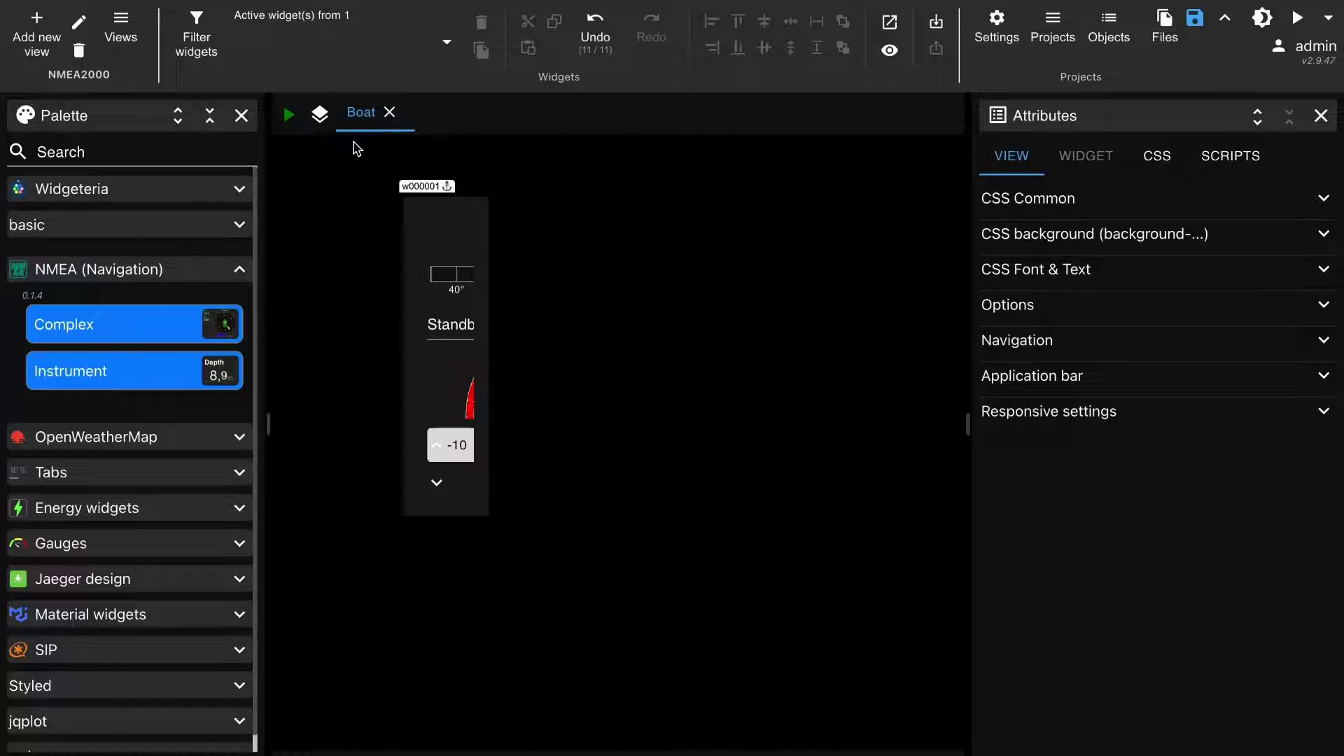
pyautogui.click(423, 309)
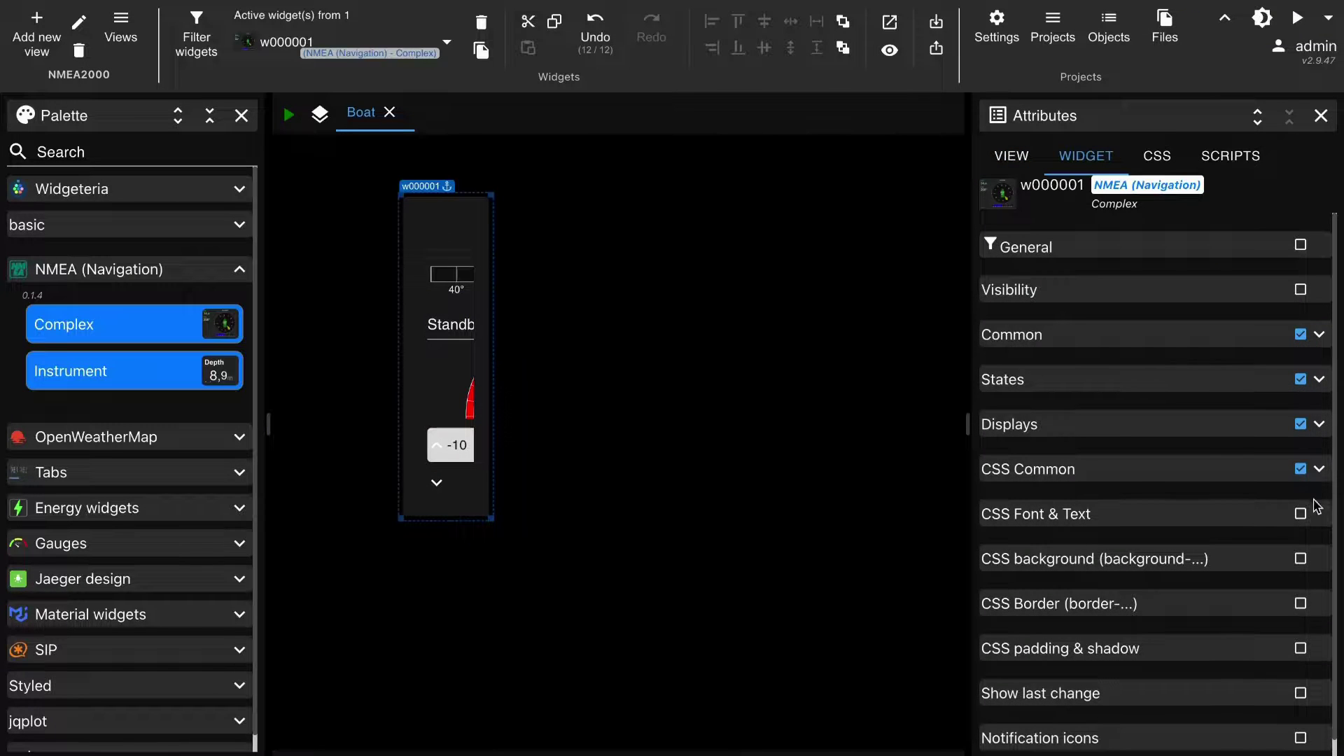
pyautogui.click(1319, 469)
pyautogui.scroll(-3, 1183, 497)
pyautogui.doubleClick(1196, 430)
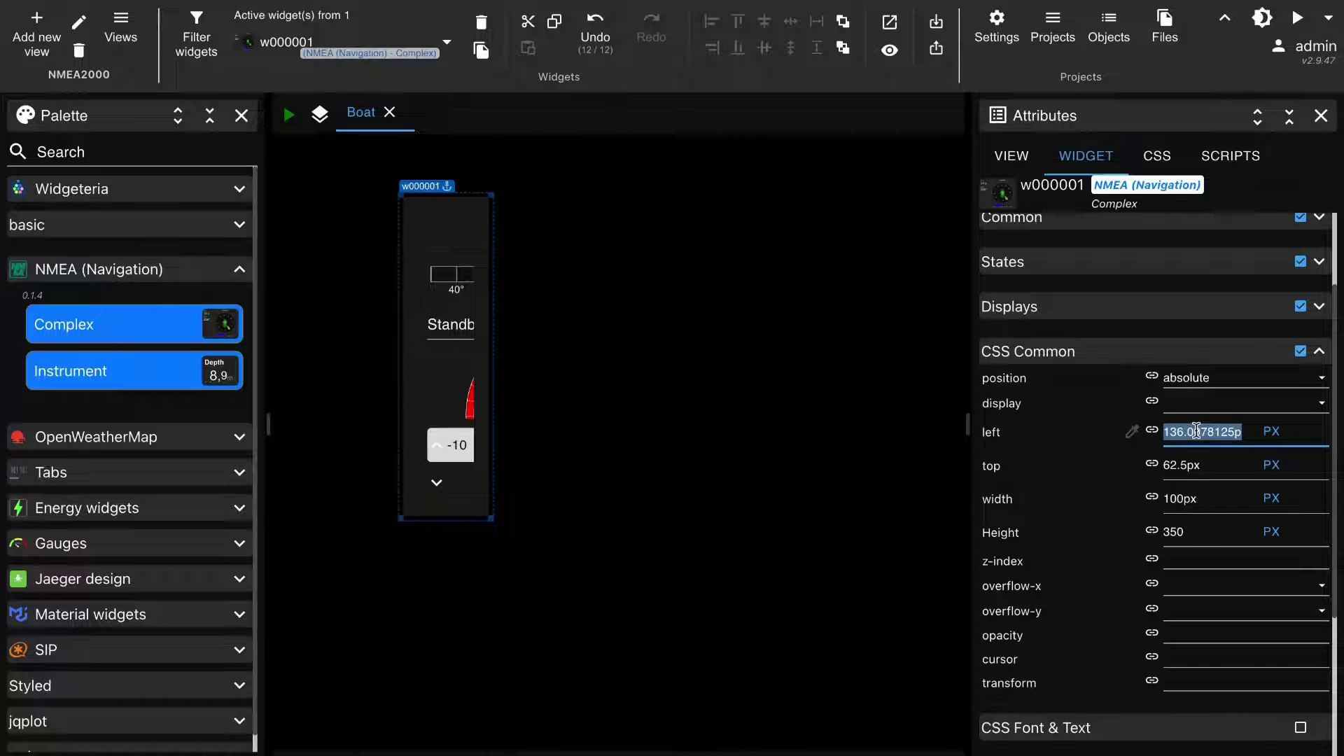
pyautogui.write('0')
pyautogui.doubleClick(1197, 465)
pyautogui.write('0')
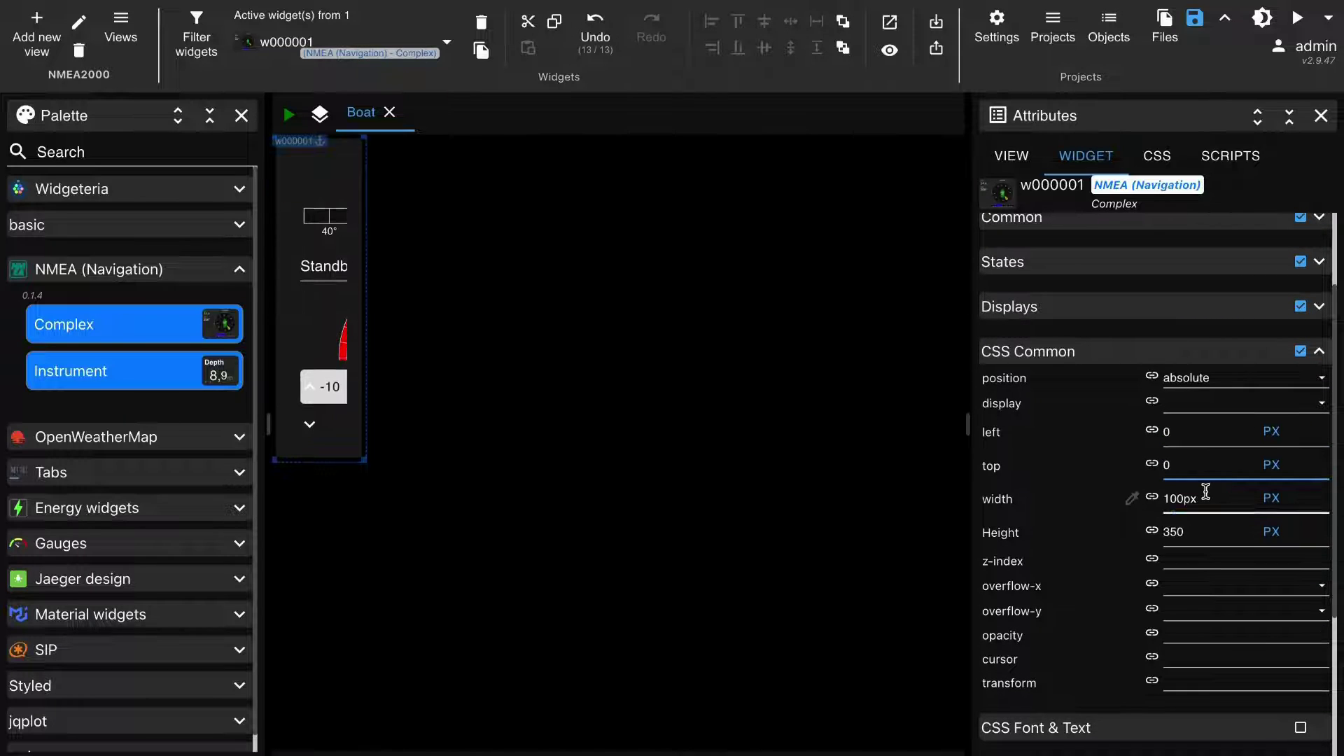
pyautogui.doubleClick(1205, 493)
pyautogui.write('100%')
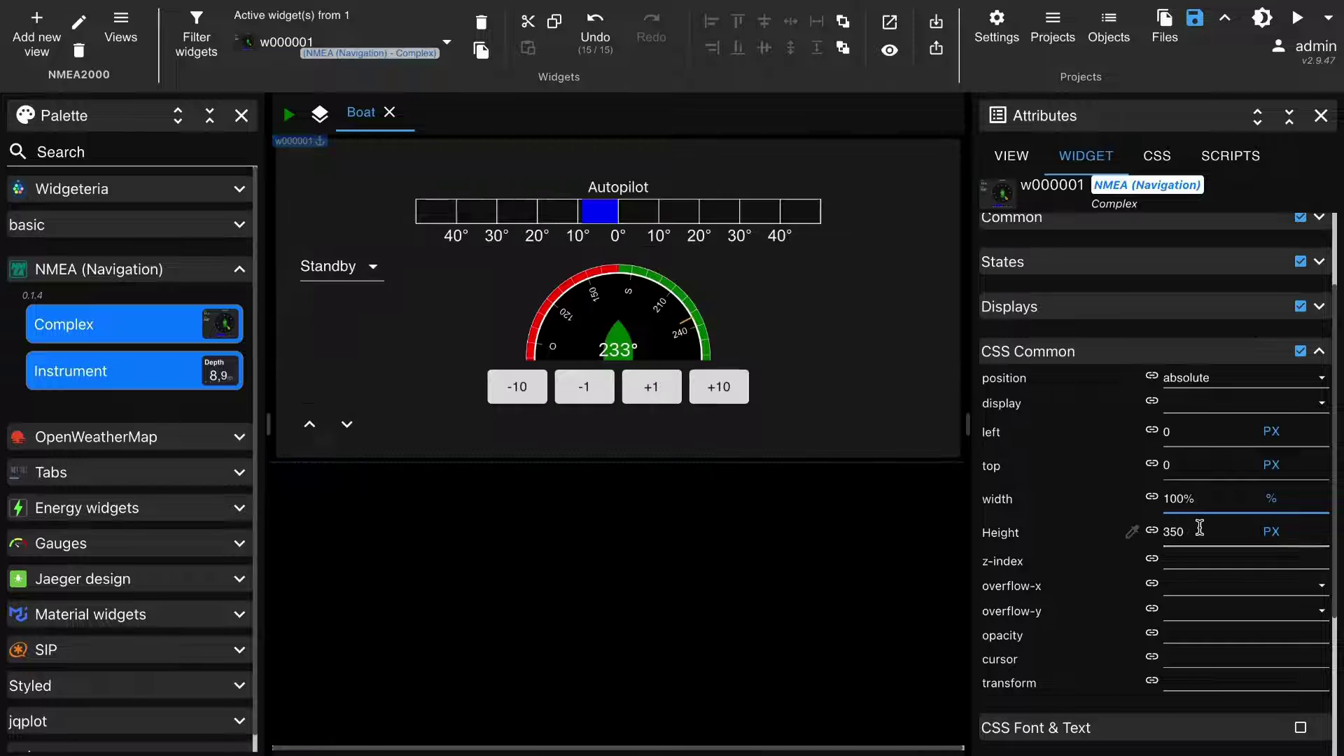
pyautogui.doubleClick(1200, 531)
pyautogui.write('100%')
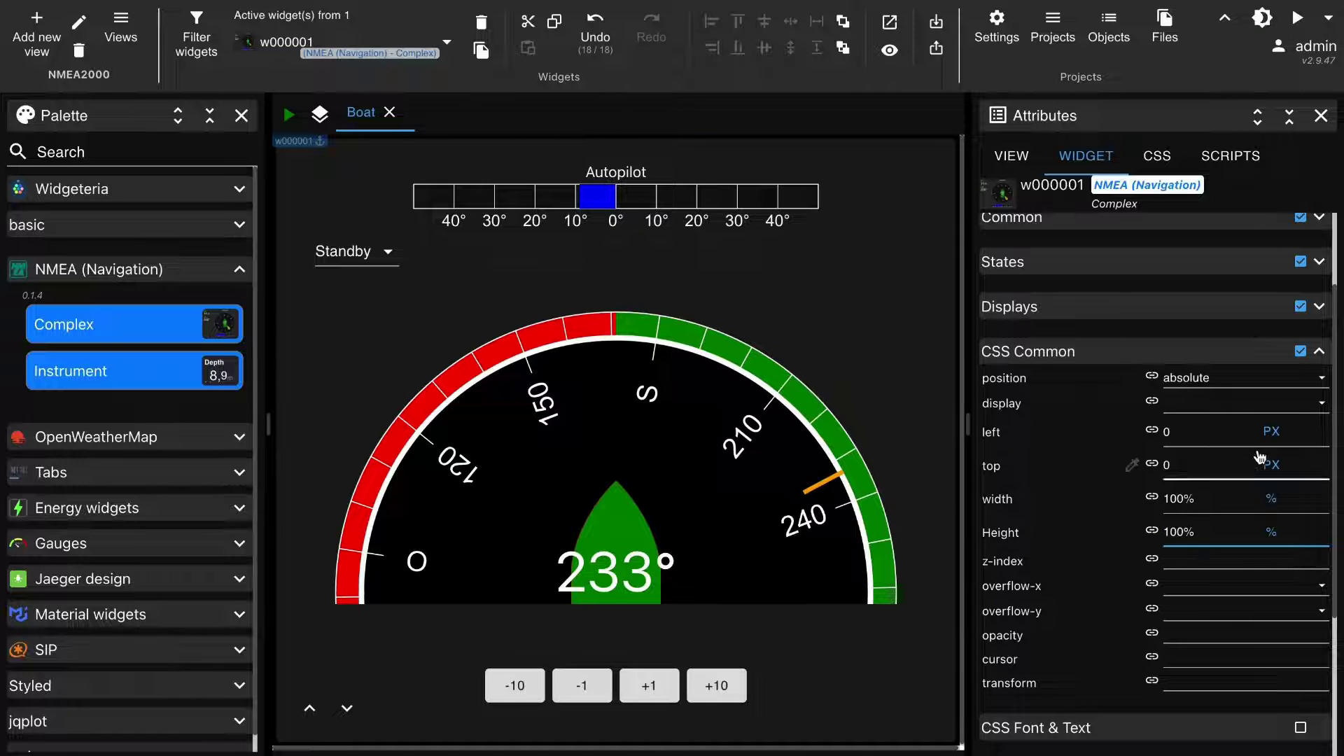
pyautogui.click(1319, 351)
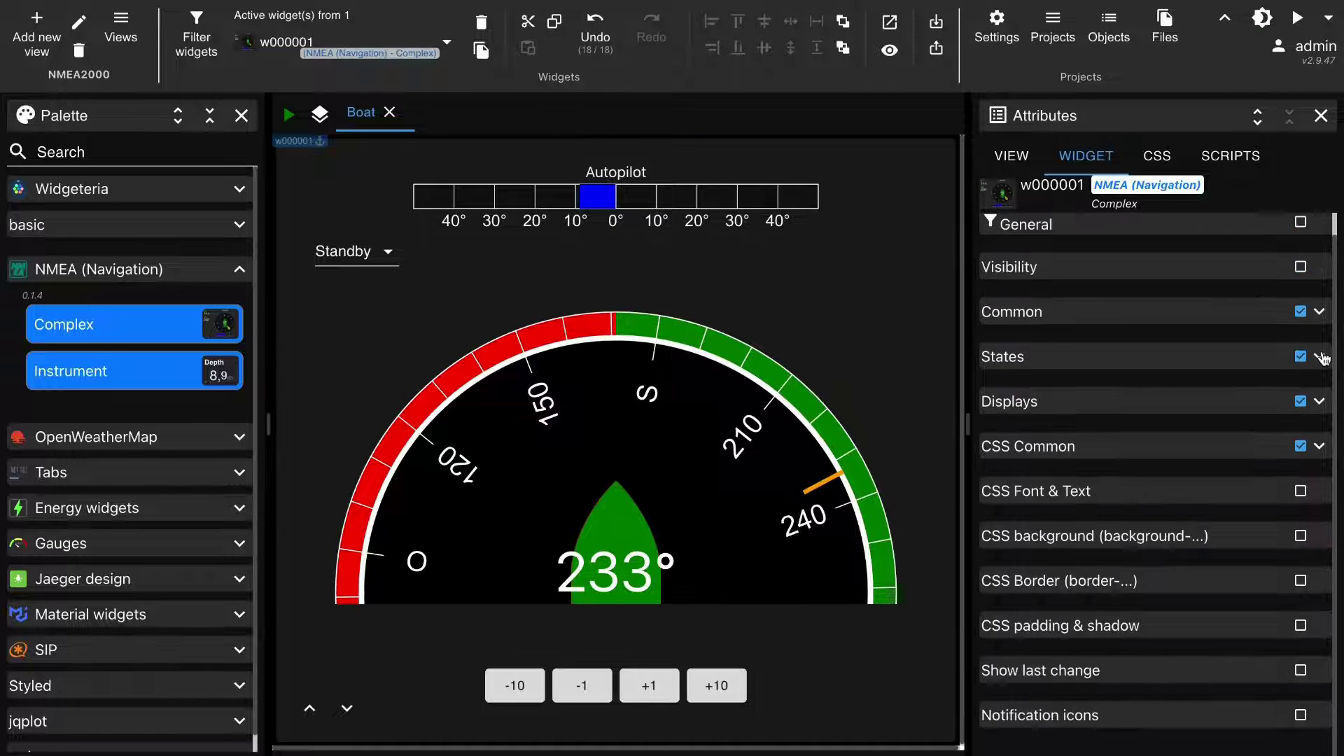
# Add nmea.0 COG with correction, SOG and Depth readouts to the widget's items.
pyautogui.click(1319, 312)
pyautogui.click(1230, 303)
pyautogui.click(88, 146)
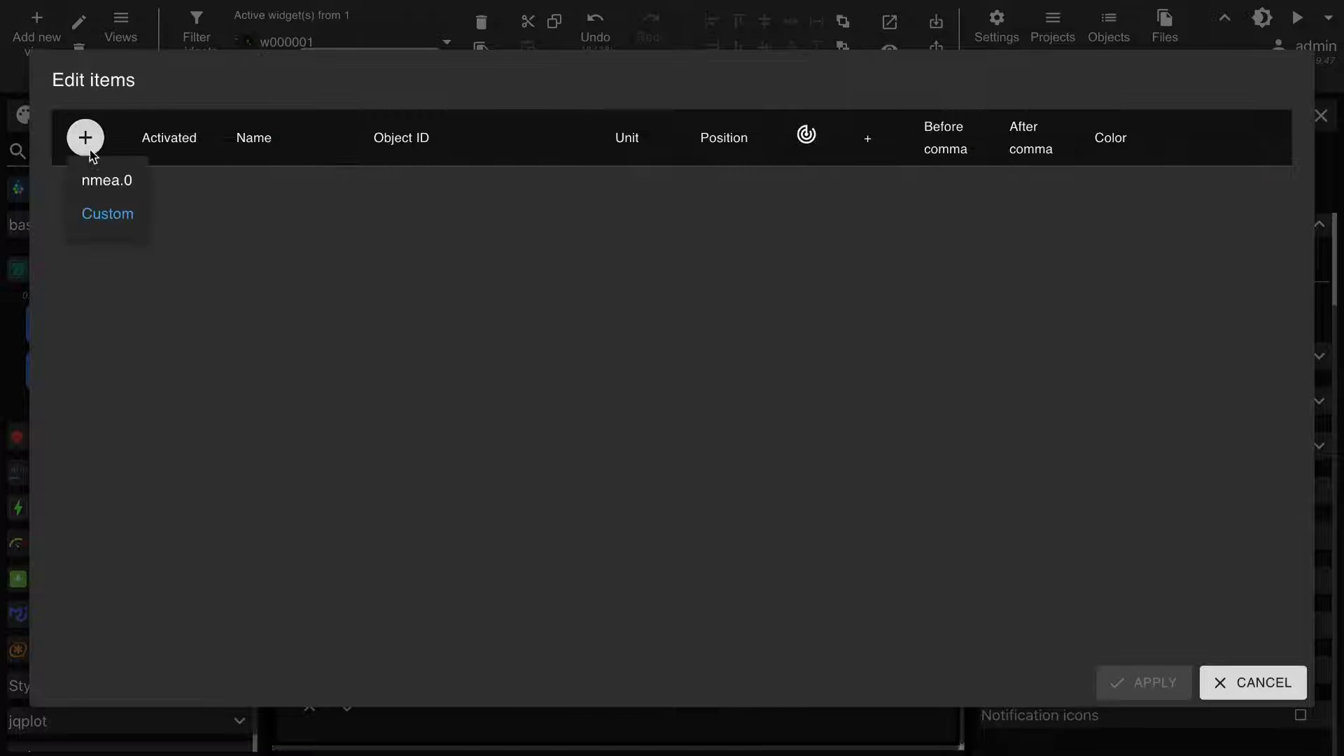
pyautogui.click(105, 180)
pyautogui.click(309, 573)
pyautogui.click(309, 619)
pyautogui.scroll(-10, 411, 508)
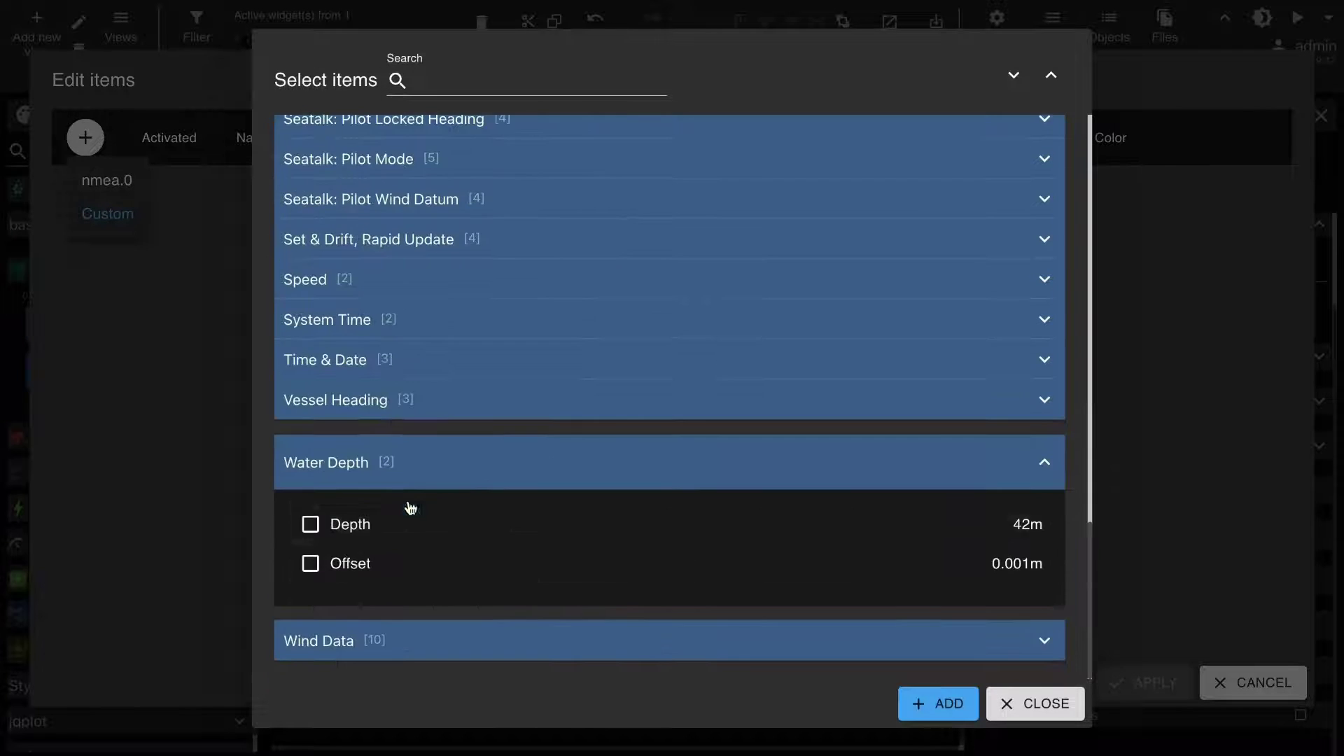
pyautogui.click(310, 524)
pyautogui.click(947, 703)
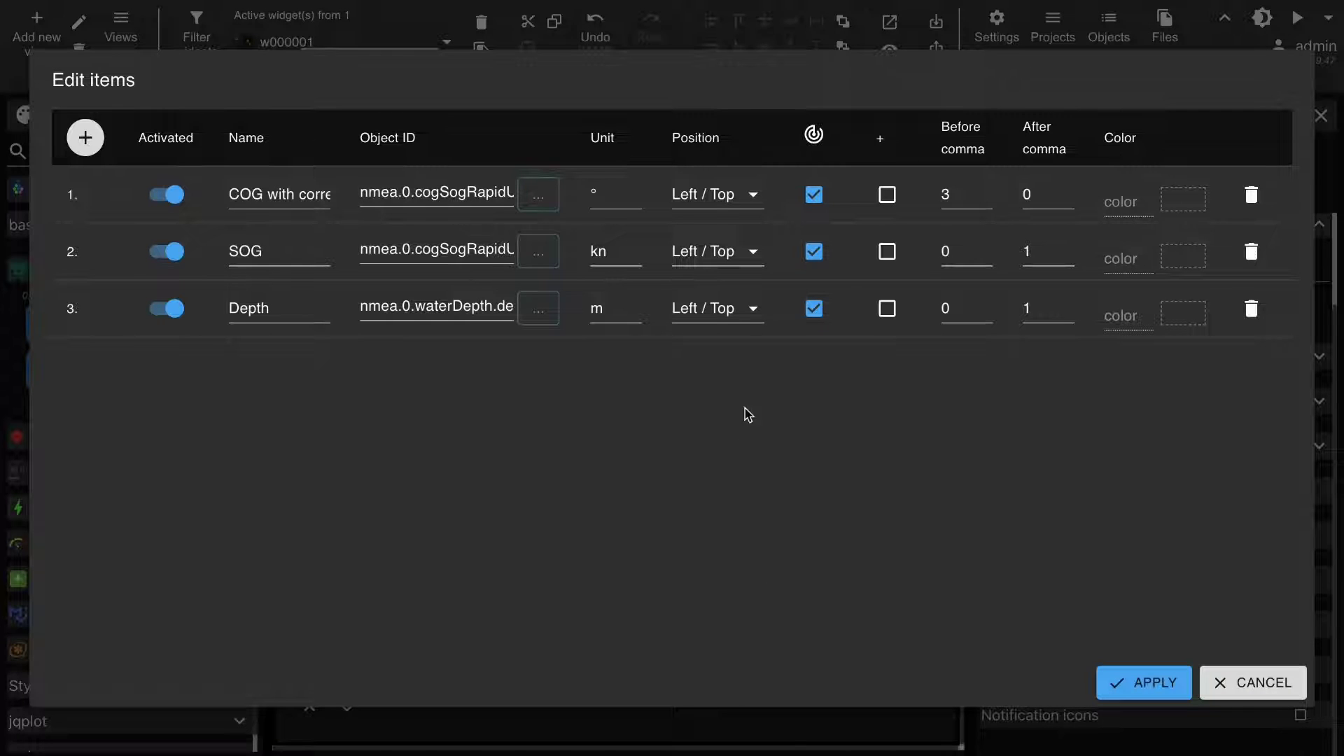
# Set the Depth readout's position to Right / Bottom and apply the changes.
pyautogui.click(756, 310)
pyautogui.click(749, 384)
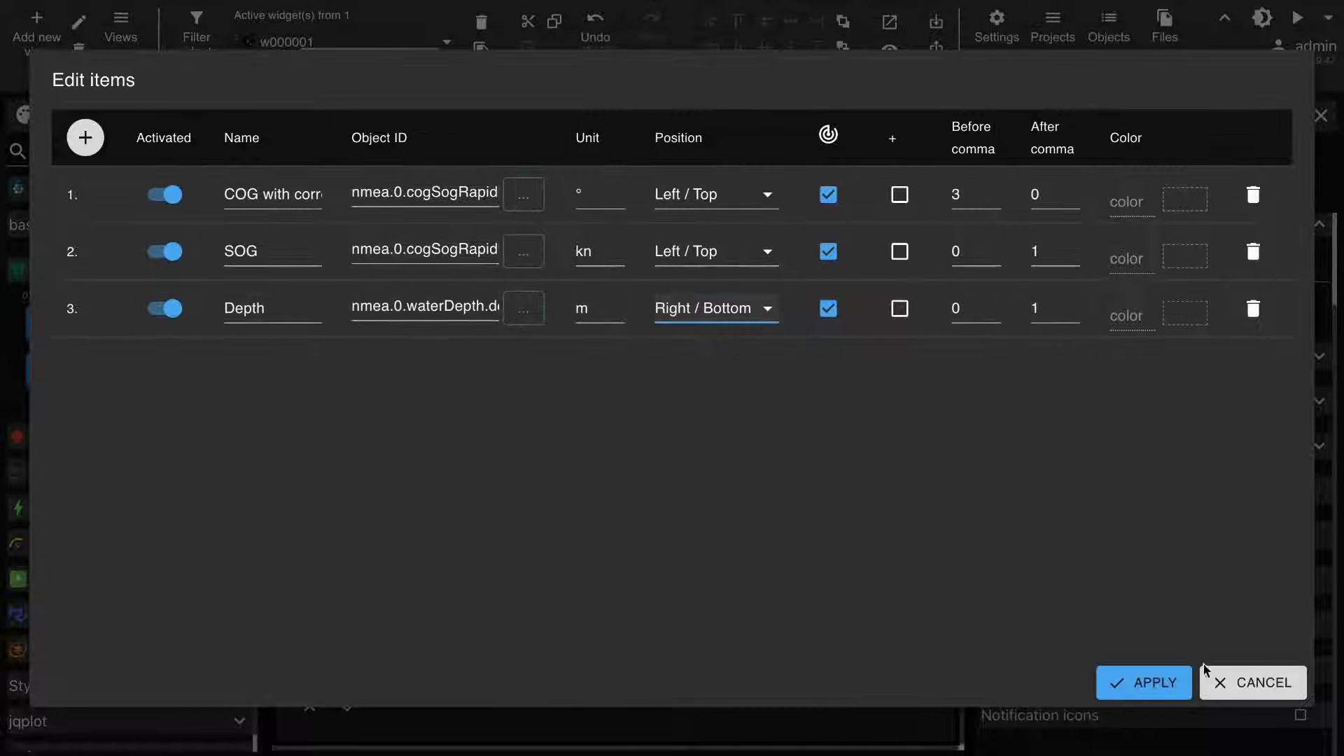
pyautogui.click(1162, 684)
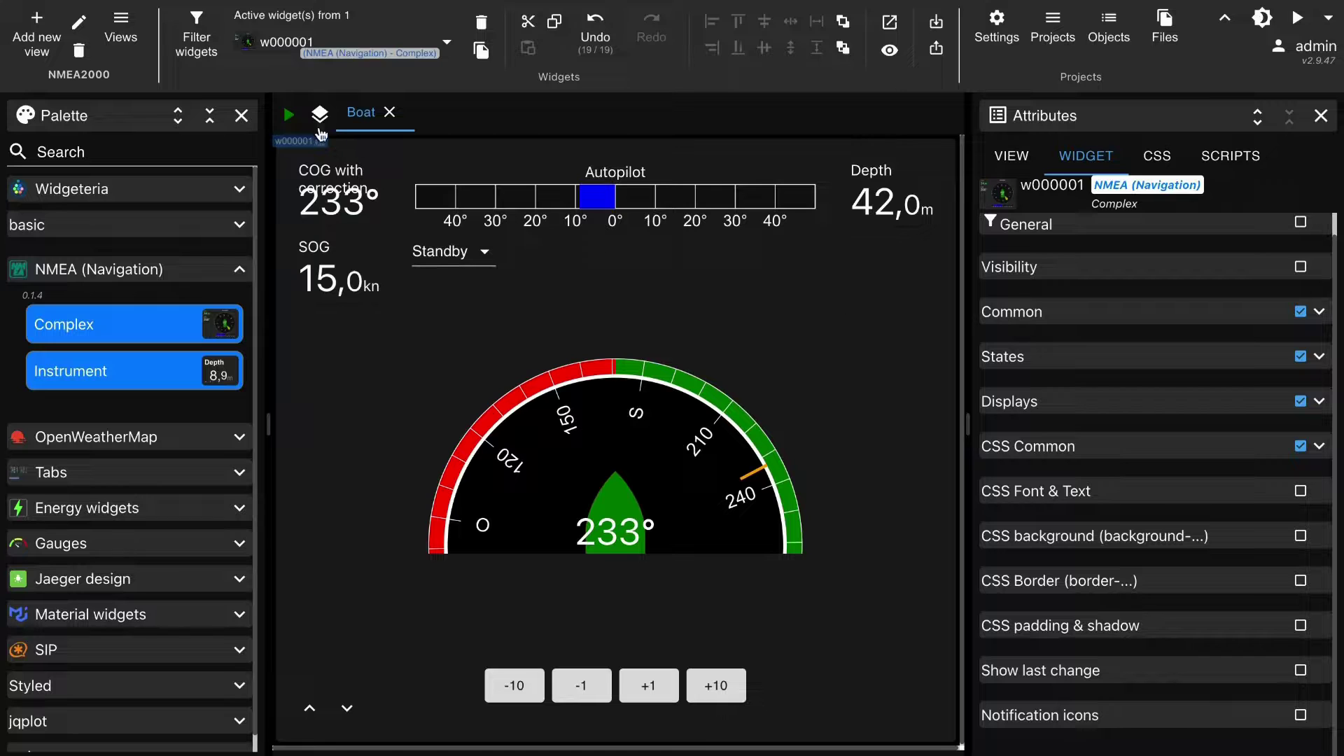
# Open the Boat runtime in a new window, set the autopilot to 233° (+10, −1), then show the wind page.
pyautogui.click(1325, 17)
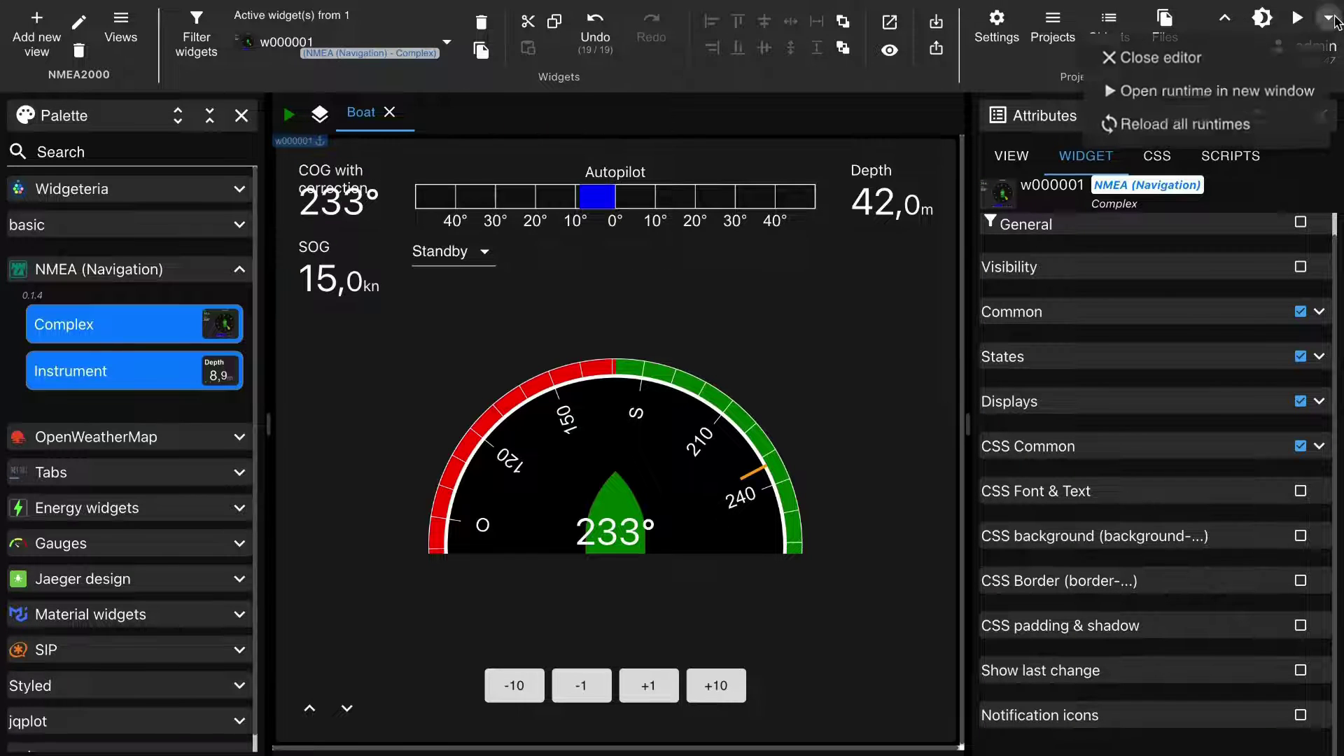
pyautogui.click(1290, 95)
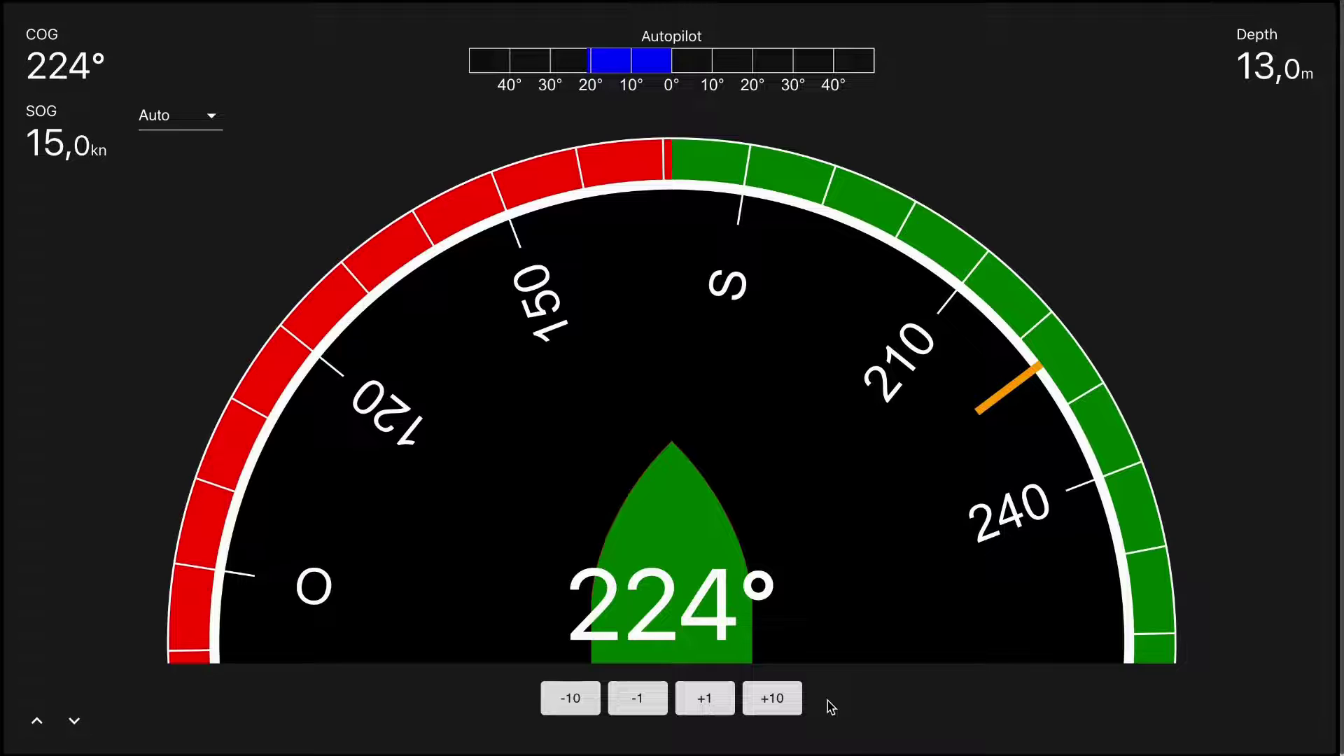
pyautogui.click(769, 699)
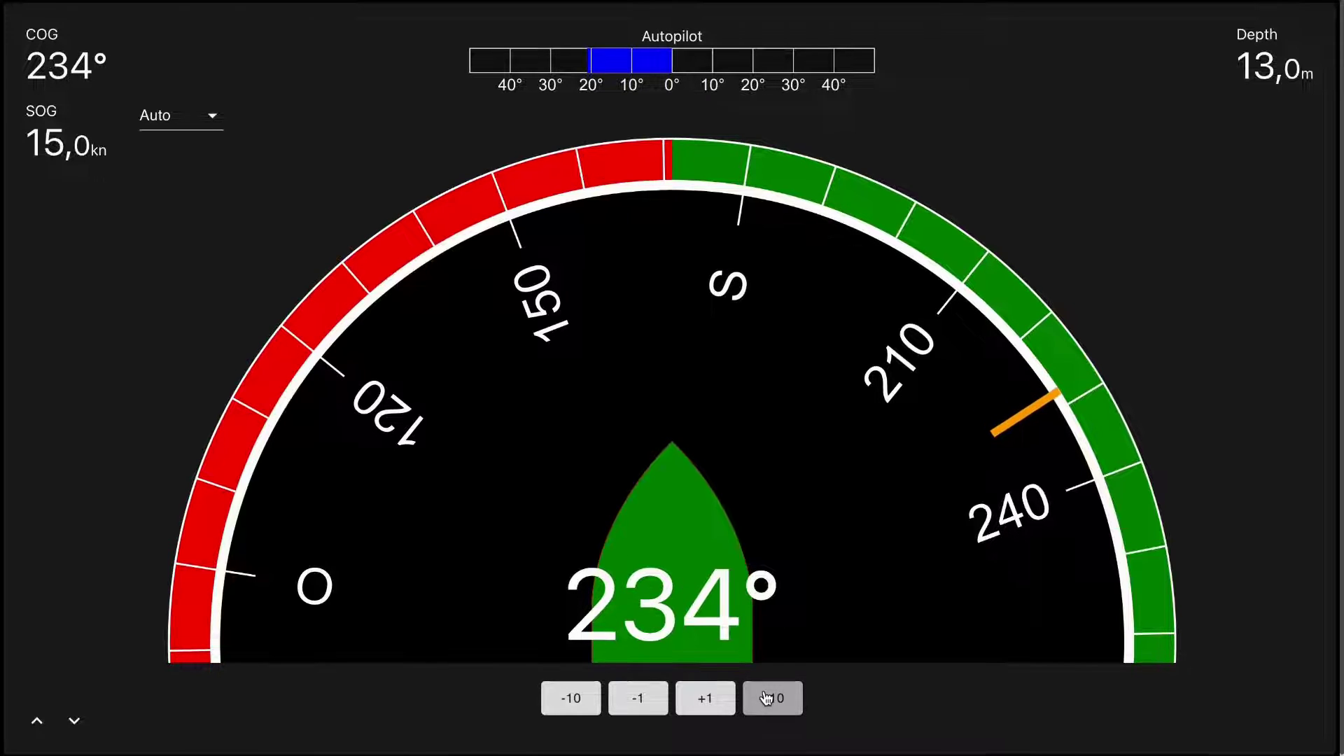
pyautogui.click(625, 700)
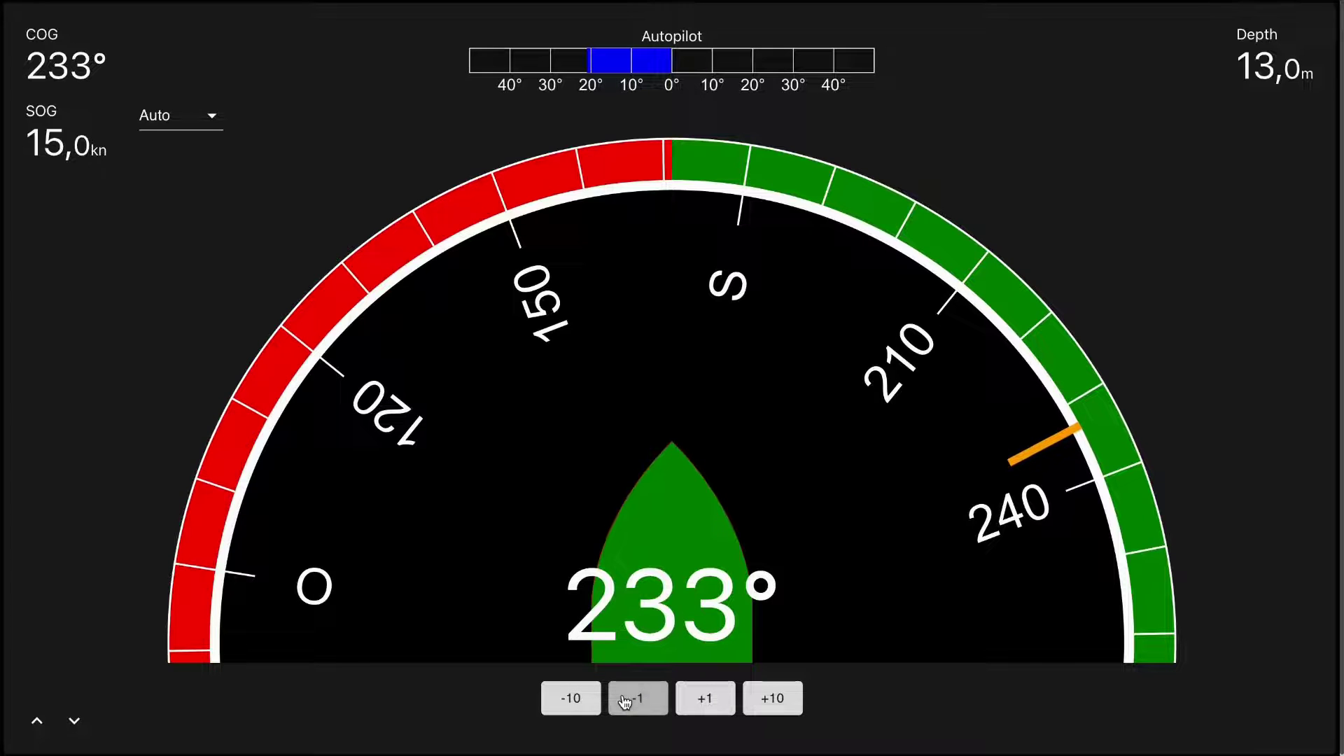
pyautogui.click(76, 729)
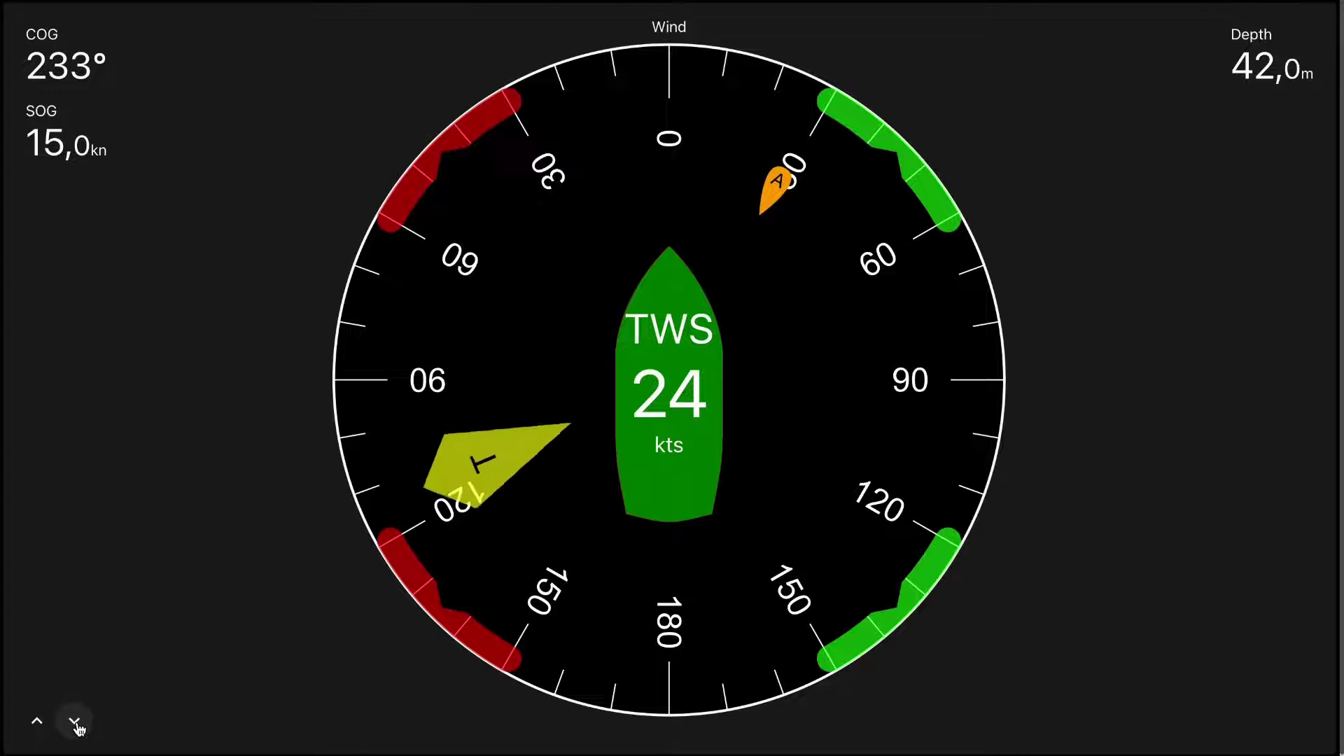
# Flip the Boat gauges from the navigation compass page on to the rudder gauge page.
pyautogui.click(76, 728)
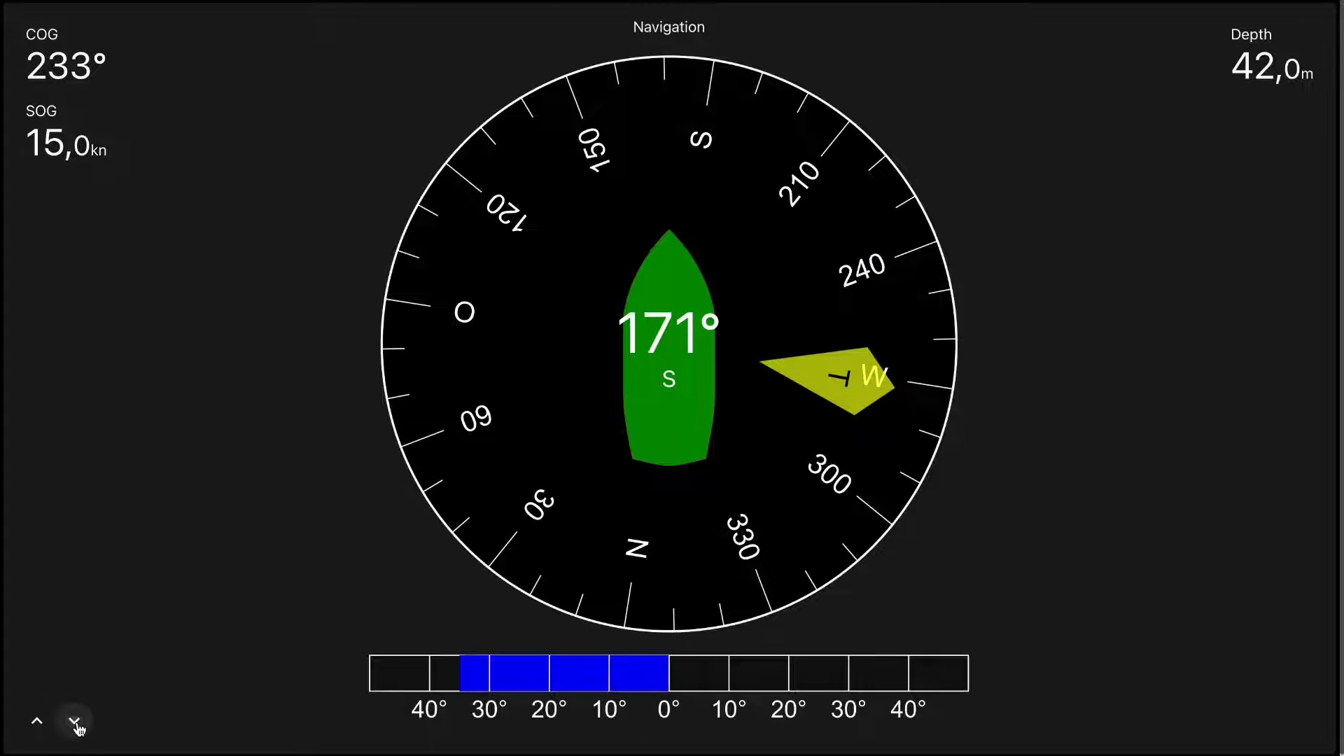
pyautogui.click(75, 723)
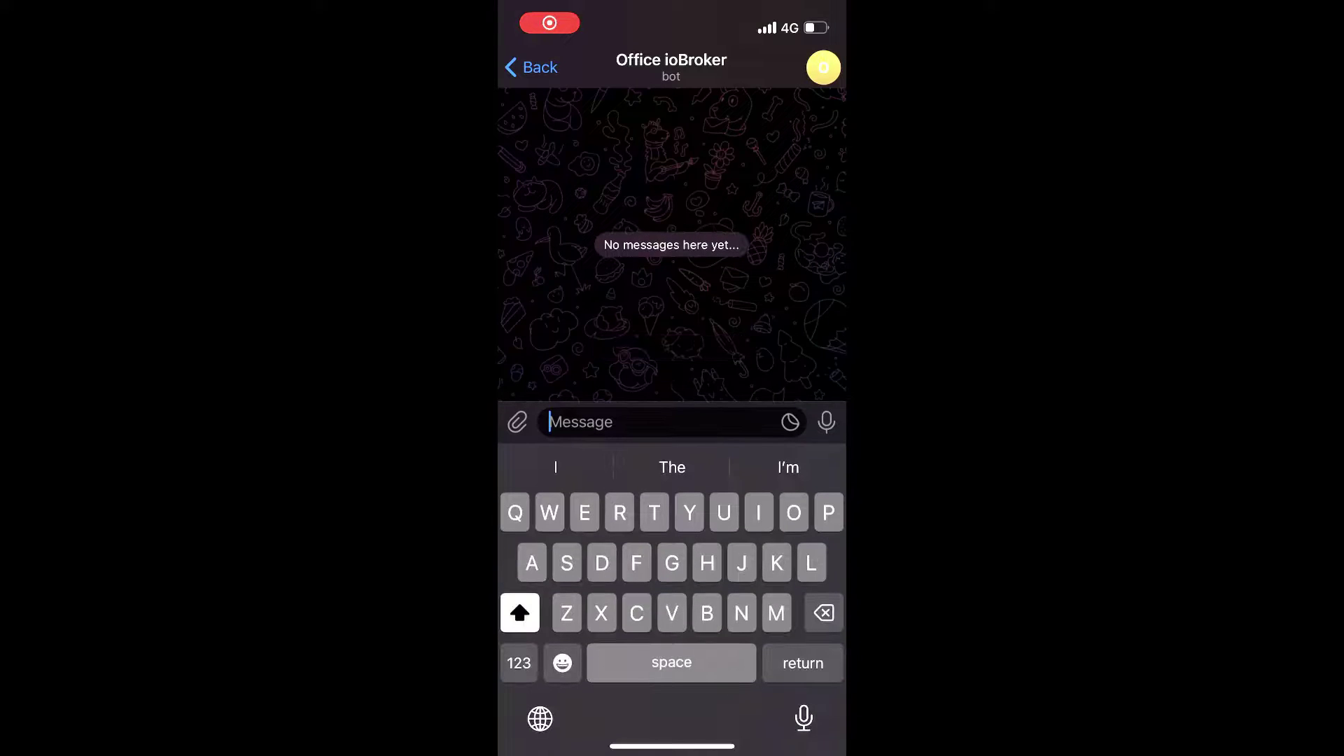
# Send '?' to the Office ioBroker bot and request the wind speed (23.99 kn).
pyautogui.click(519, 663)
pyautogui.write('?')
pyautogui.click(826, 422)
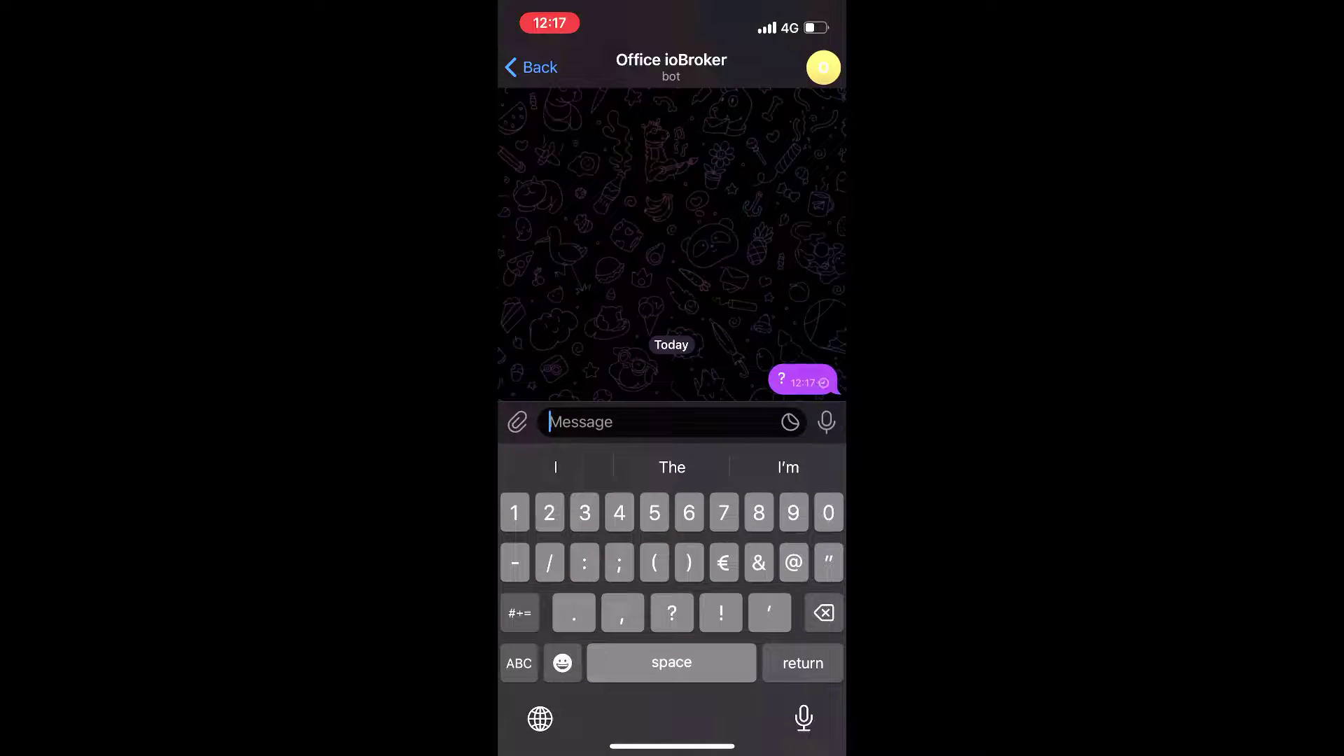
pyautogui.click(672, 650)
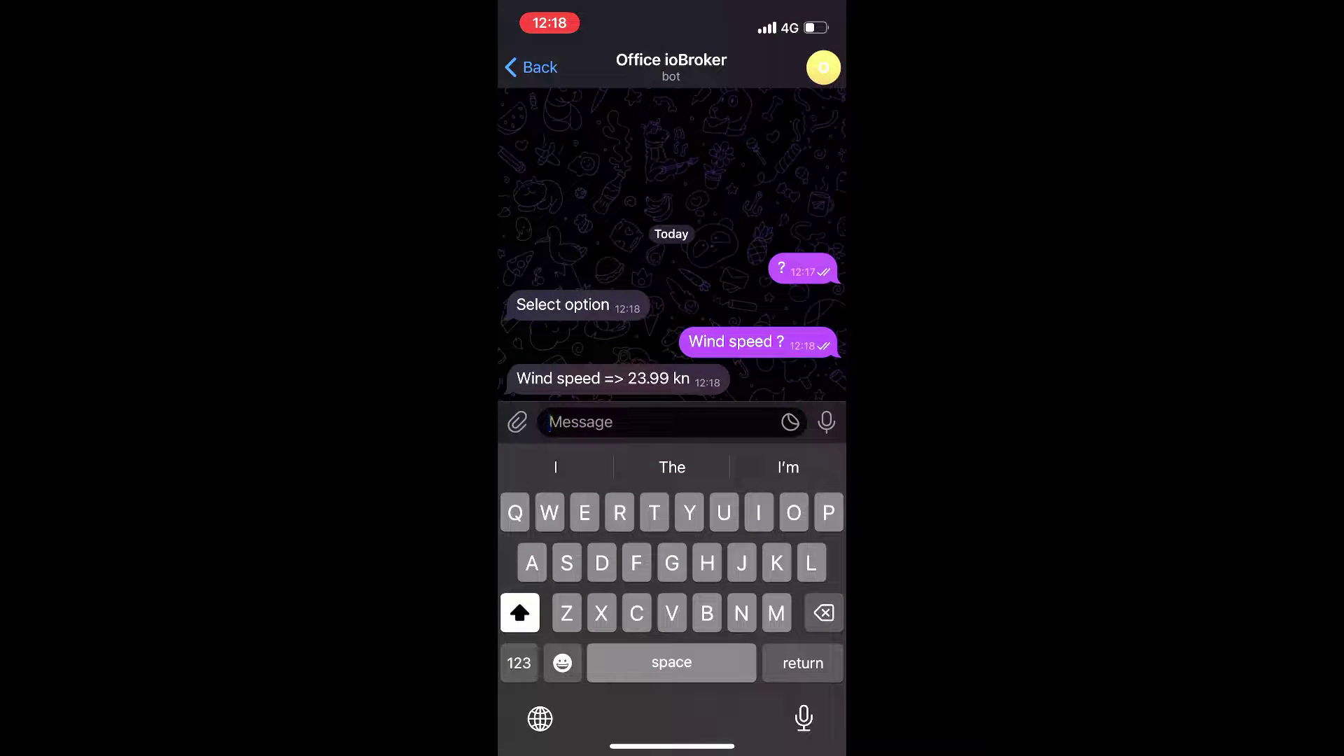
# Send '?' again, request the depth (8.88 m), and return to the home screen.
pyautogui.click(518, 663)
pyautogui.write('?')
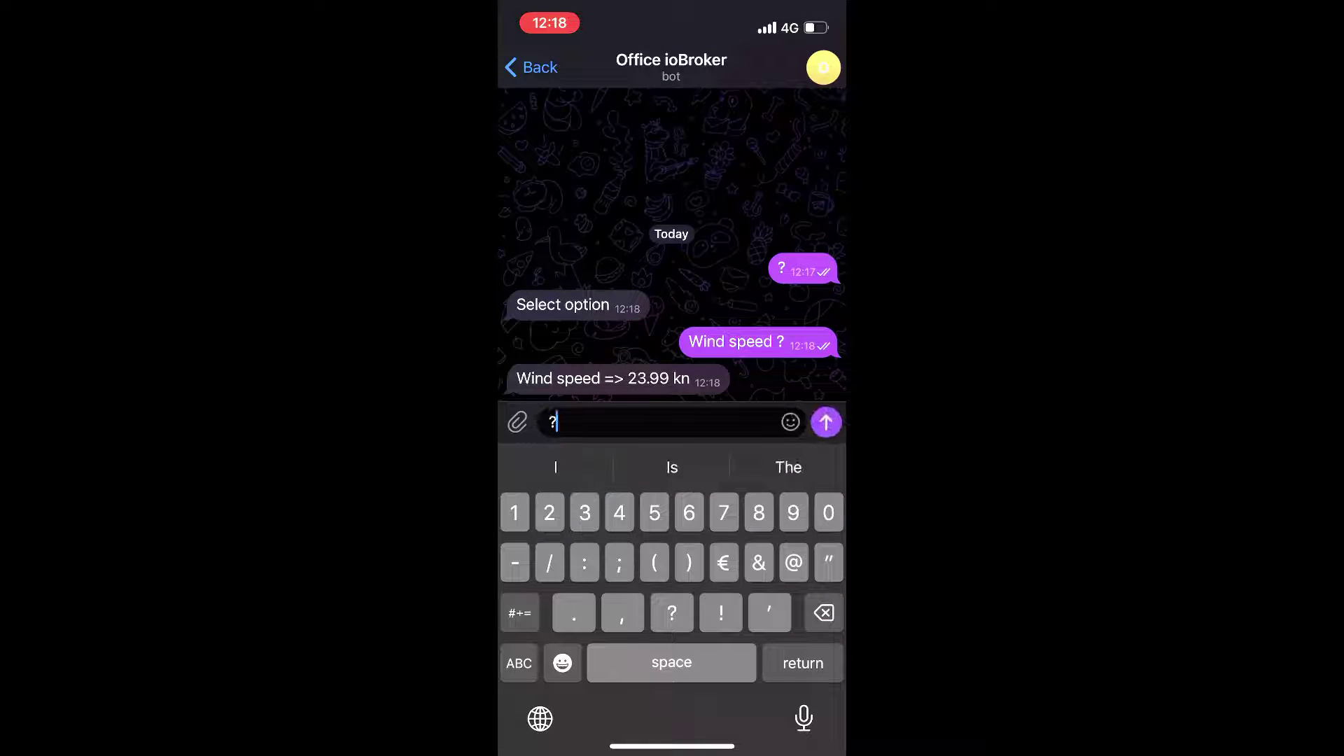
pyautogui.click(826, 421)
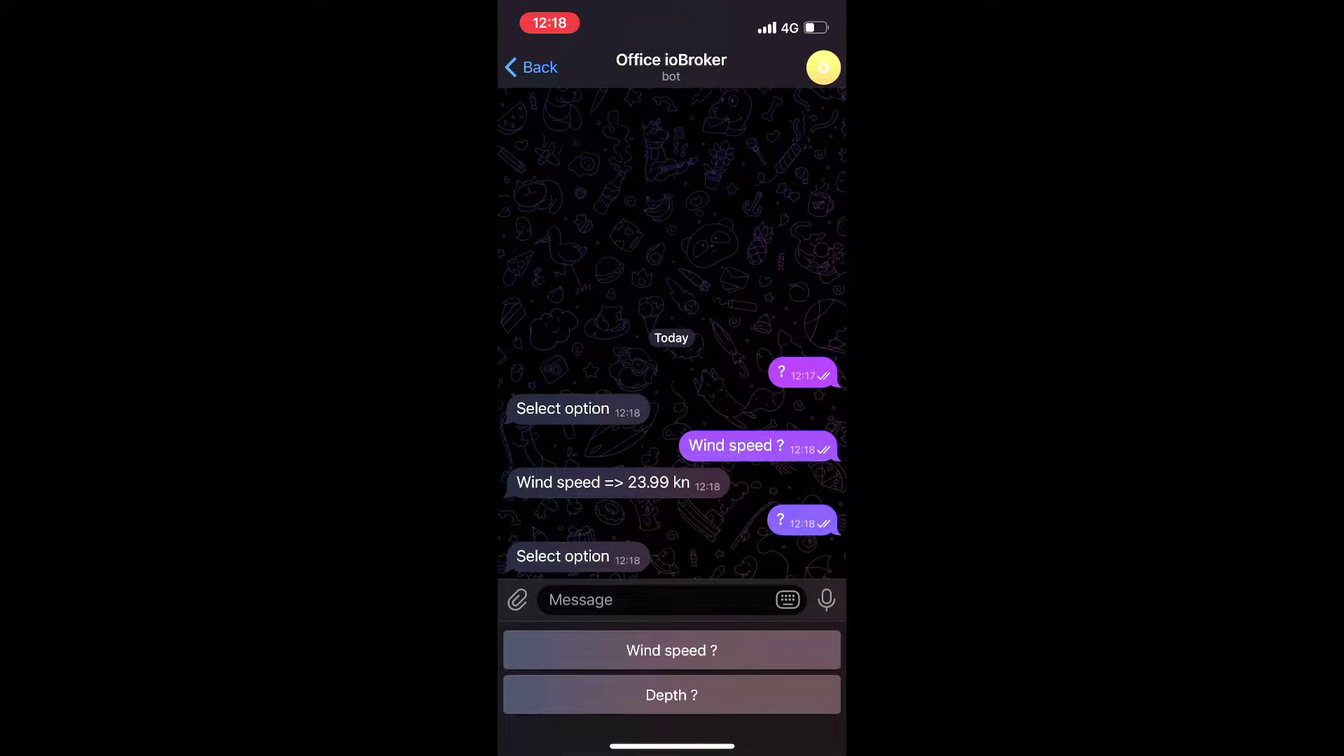
pyautogui.click(671, 695)
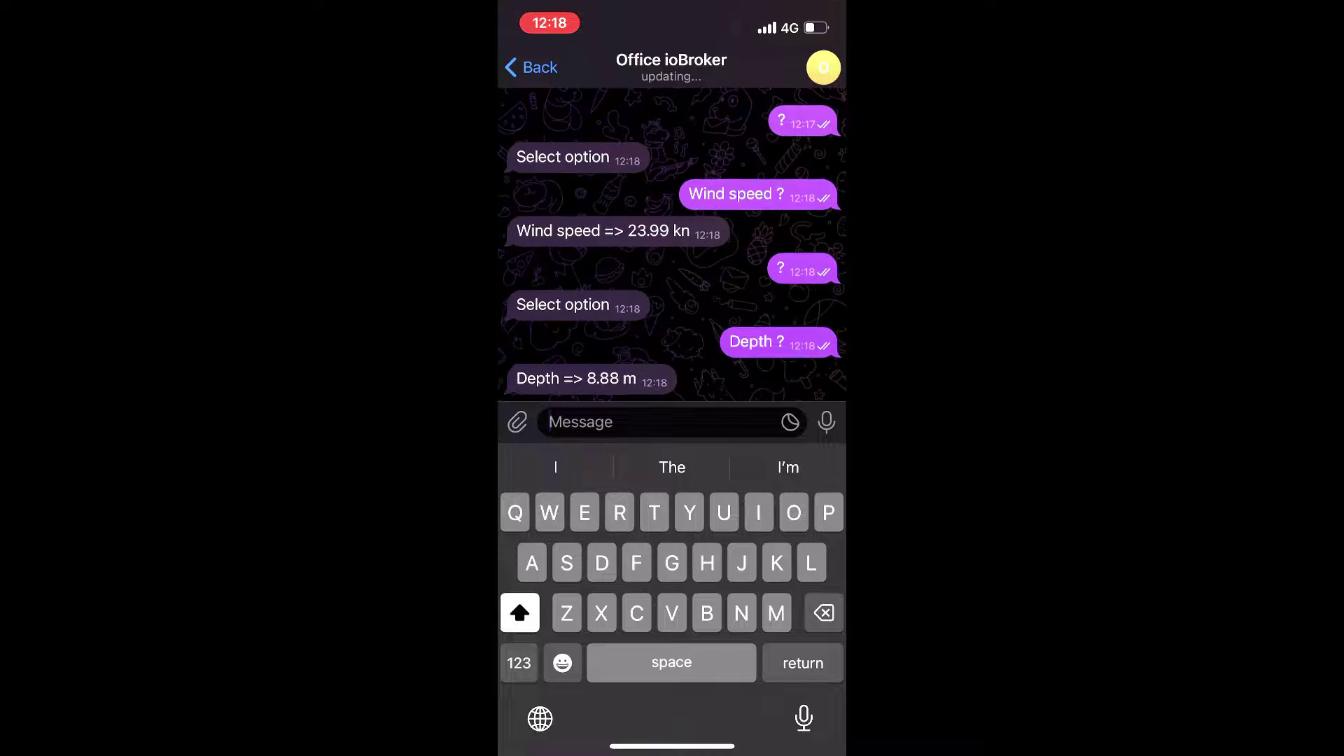
pyautogui.moveTo(672, 746); pyautogui.dragTo(672, 448)
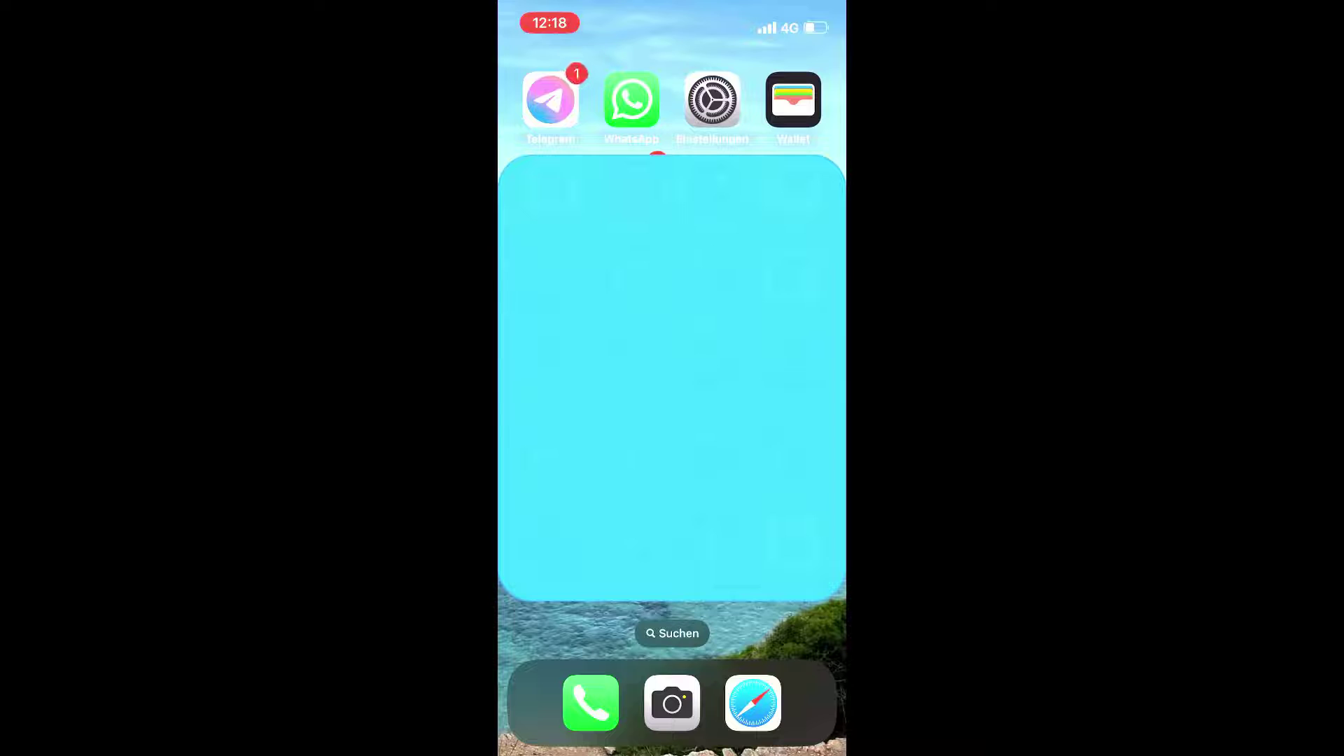
# Reopen the Office ioBroker chat.
pyautogui.click(550, 99)
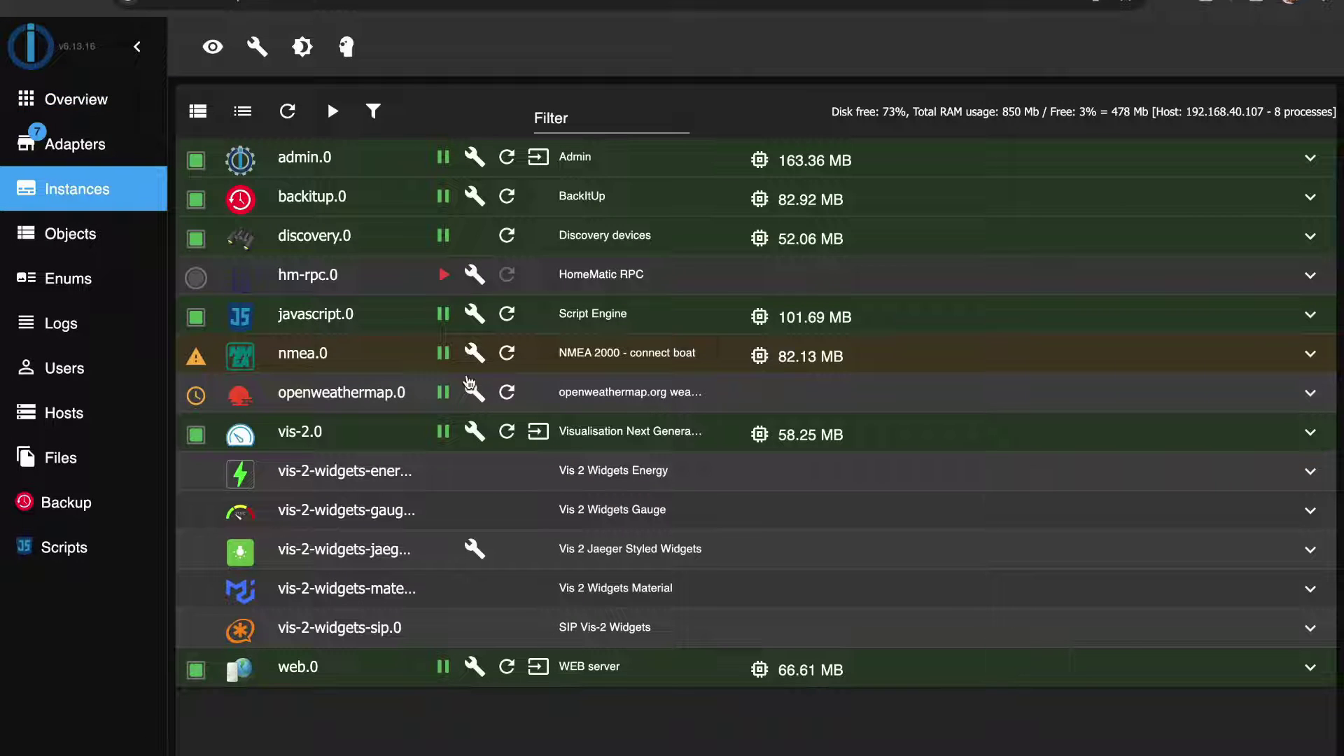
# Enable nmea.0 simulation and add a Temperature / Inside Temperature entry.
pyautogui.click(474, 353)
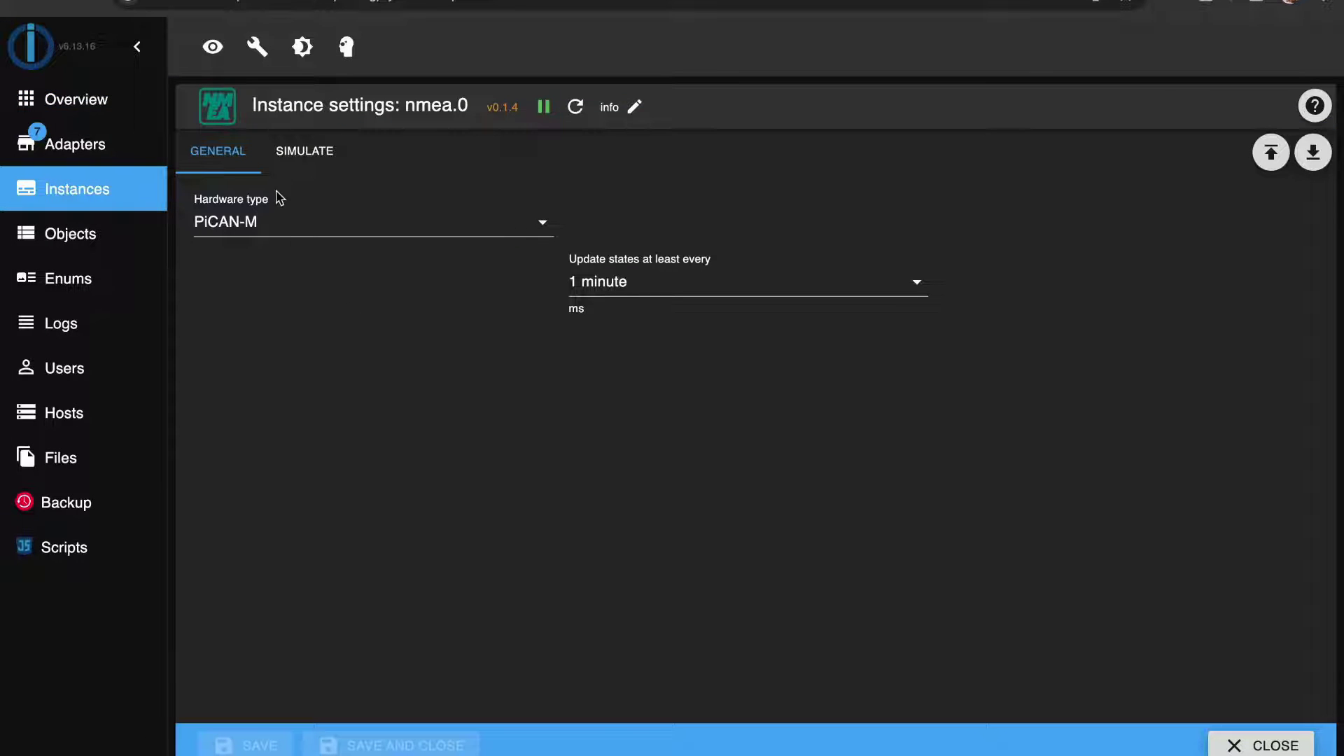
pyautogui.click(288, 161)
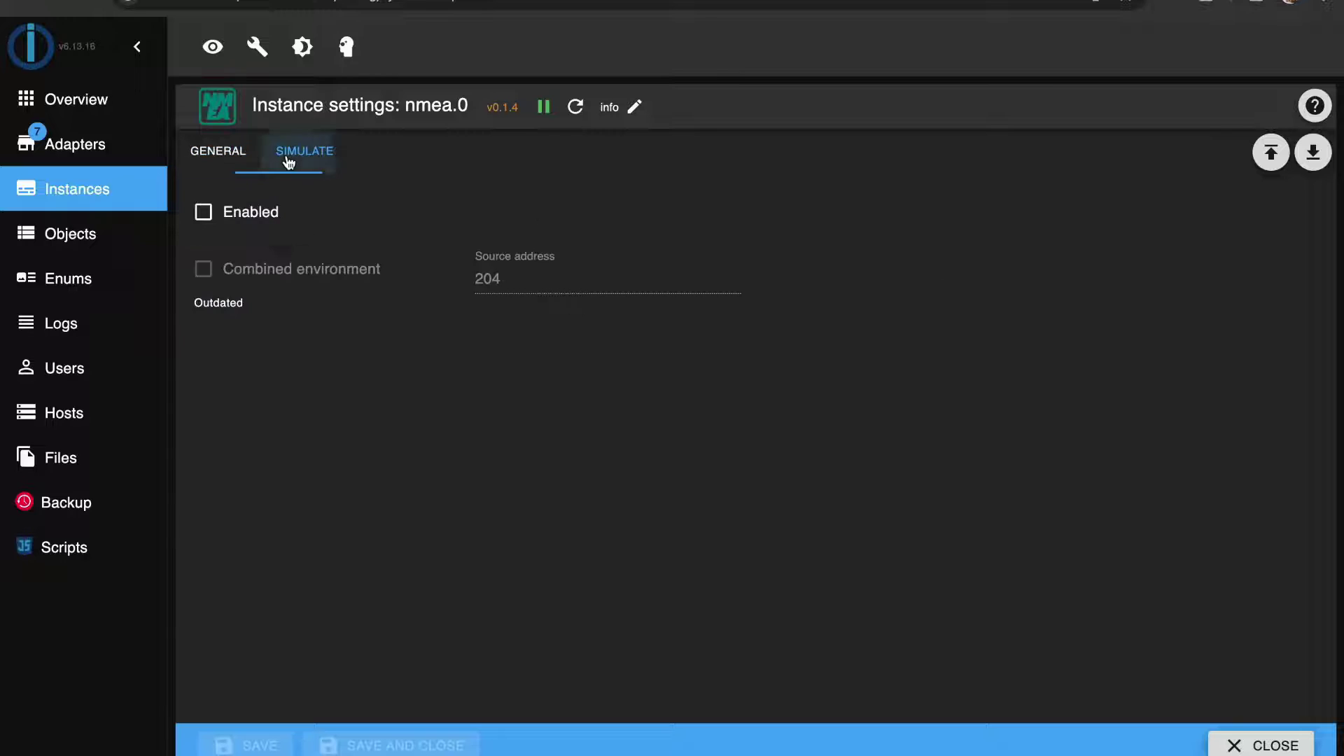
pyautogui.click(205, 212)
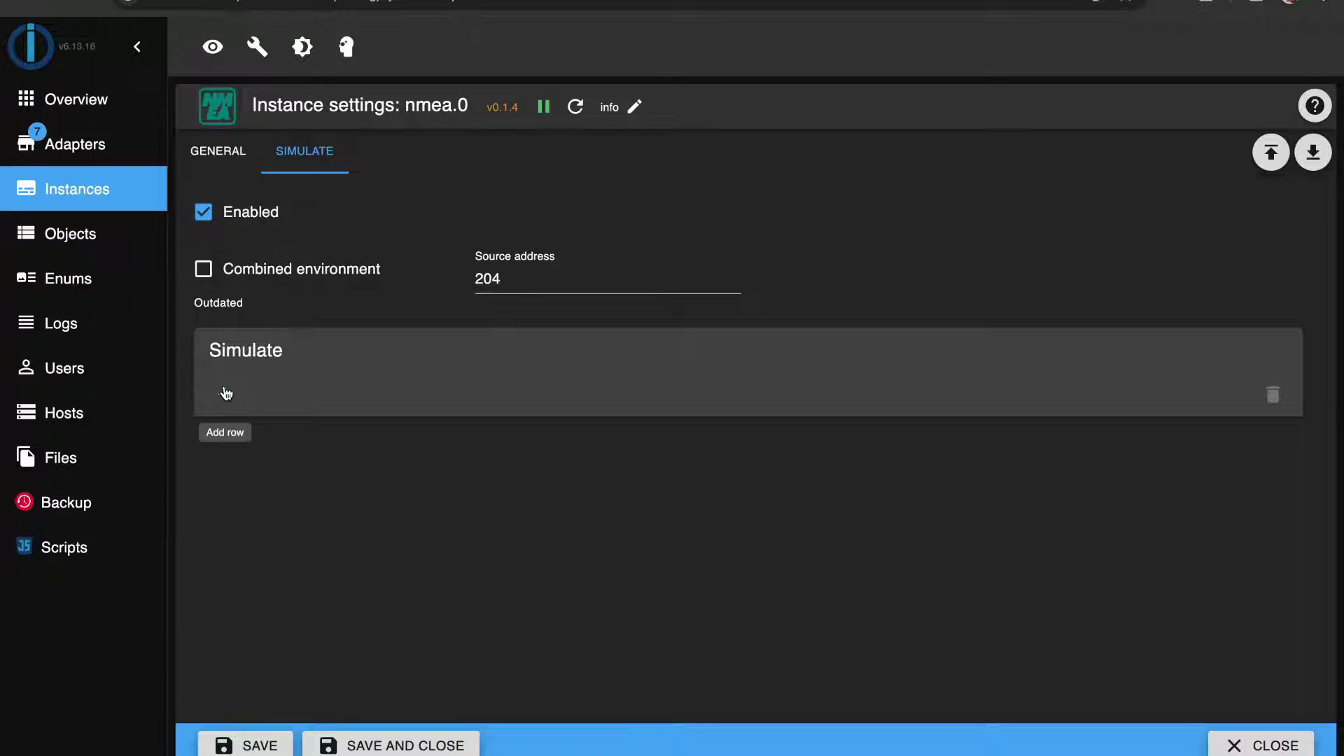
pyautogui.click(226, 393)
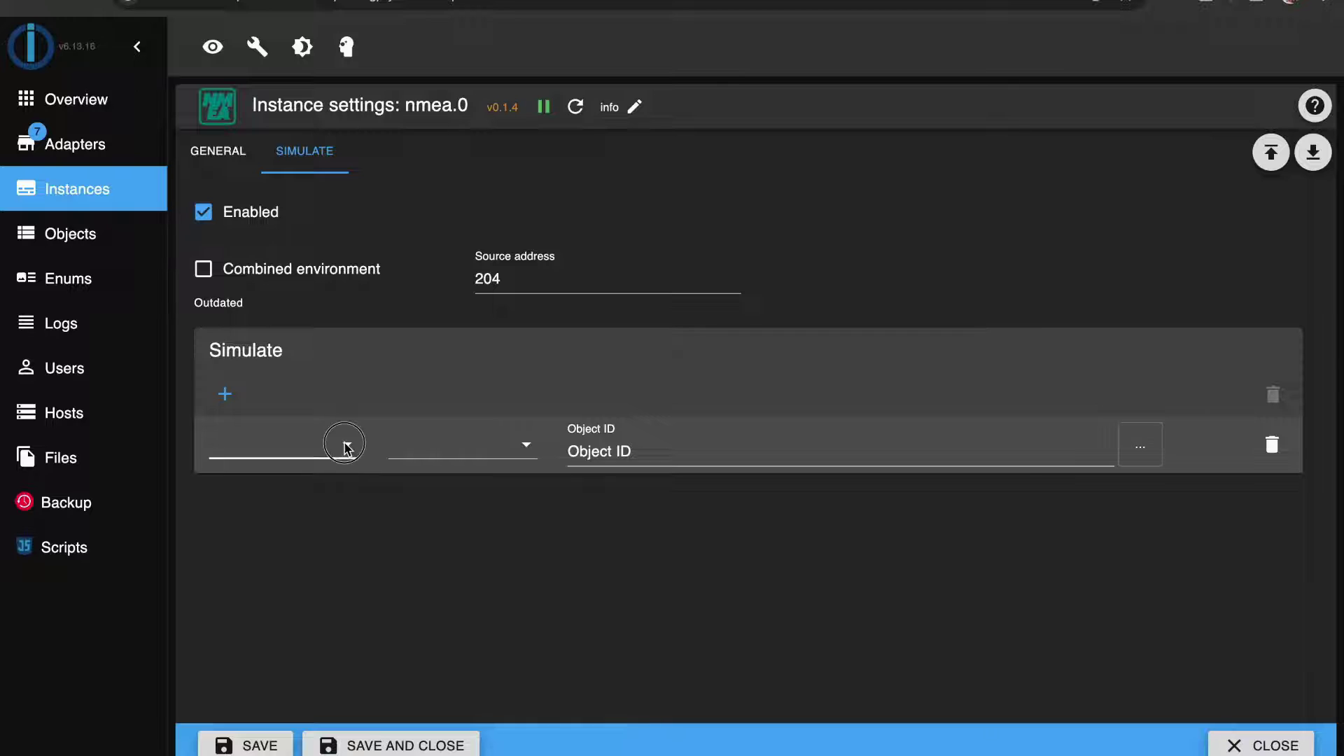
pyautogui.click(345, 446)
pyautogui.click(336, 483)
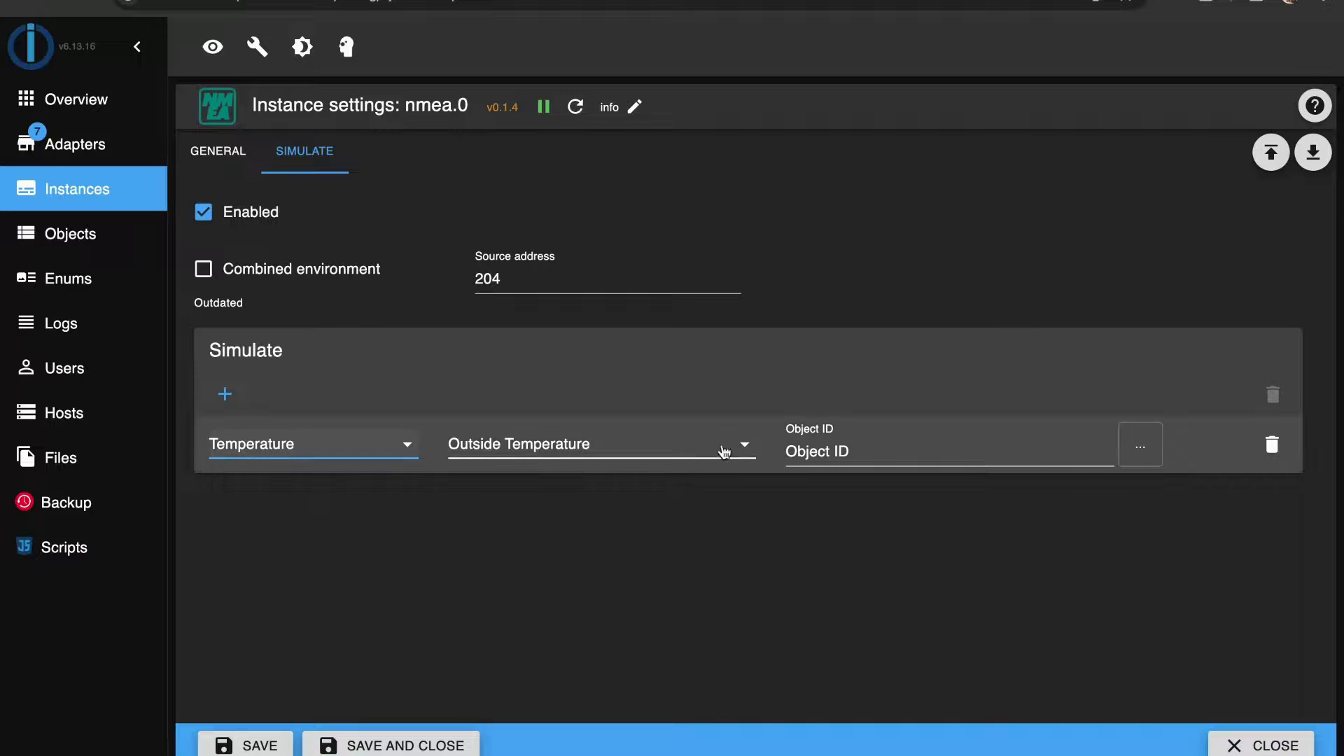
pyautogui.click(752, 458)
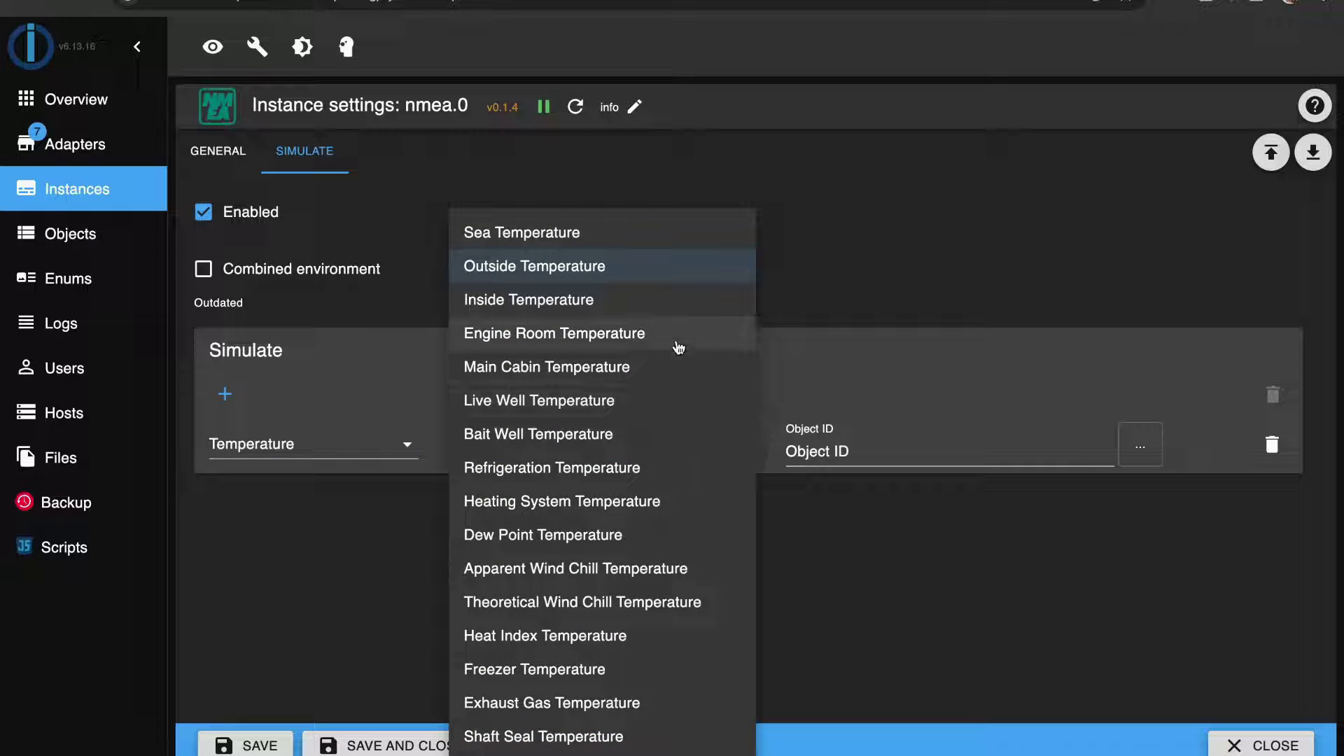
pyautogui.click(671, 306)
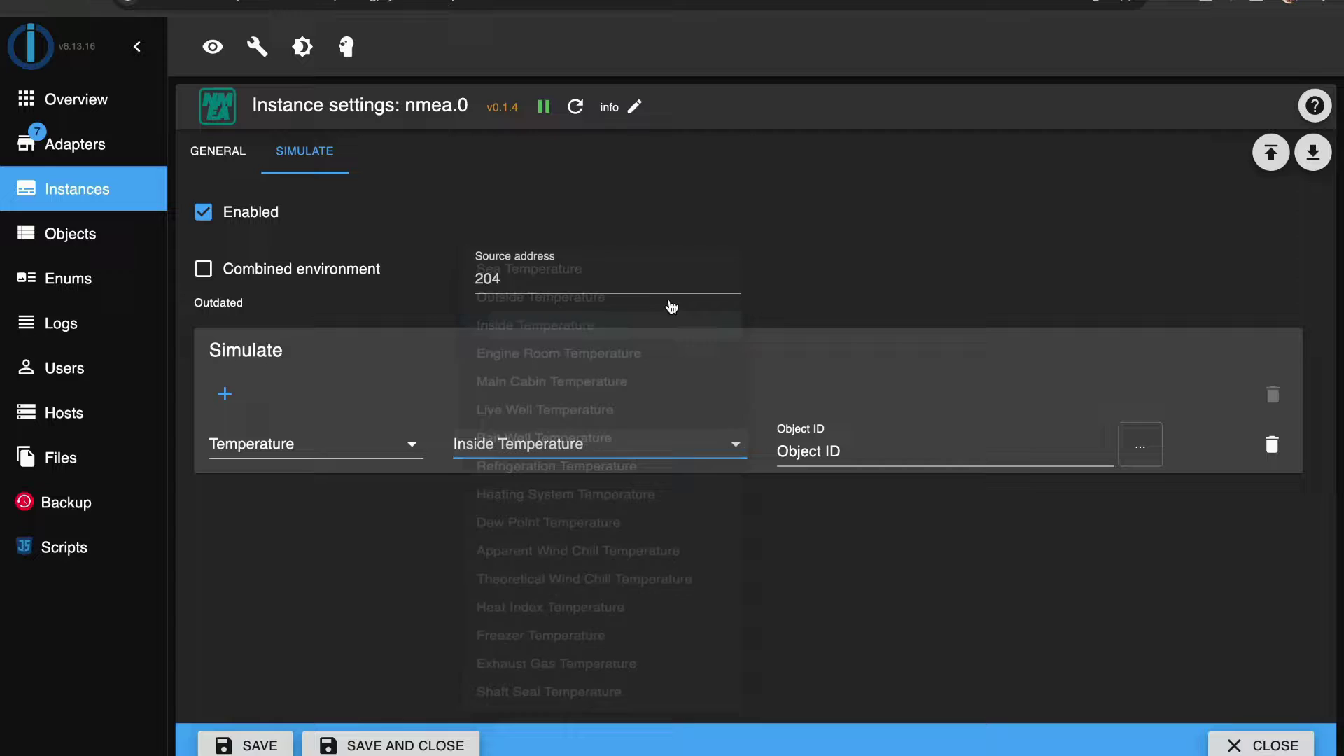
# Bind the entry to Balkon Temperatur Sensor 1's ACTUAL_TEMPERATURE state via the object picker.
pyautogui.click(1139, 446)
pyautogui.click(861, 501)
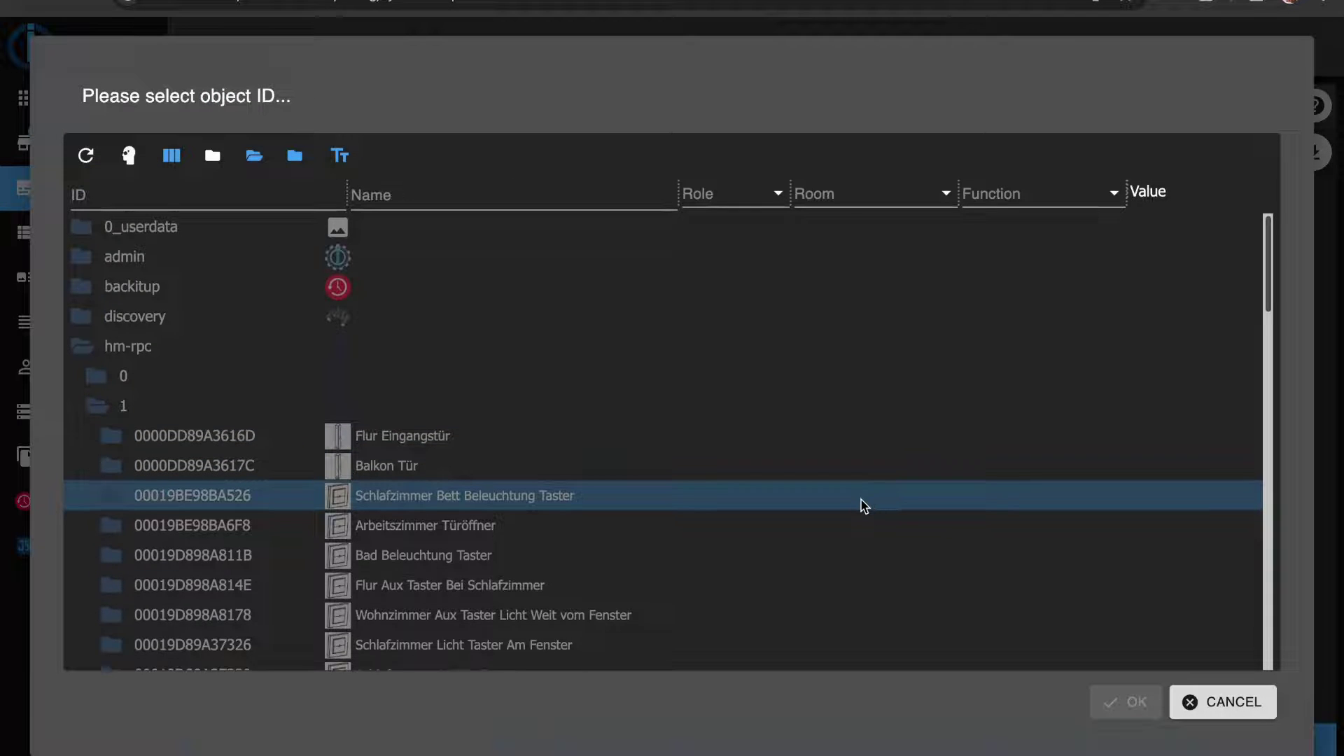
pyautogui.scroll(-3, 863, 504)
pyautogui.scroll(-4, 865, 506)
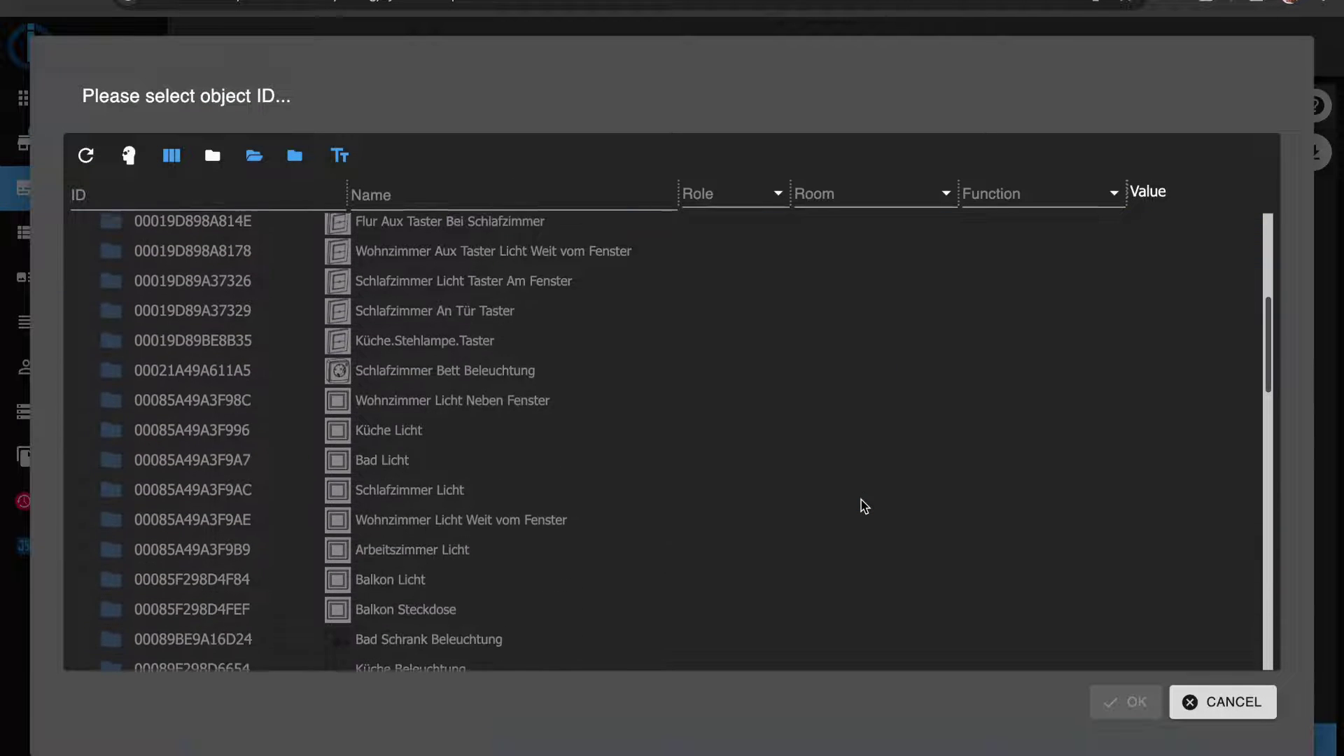
pyautogui.scroll(-10, 865, 506)
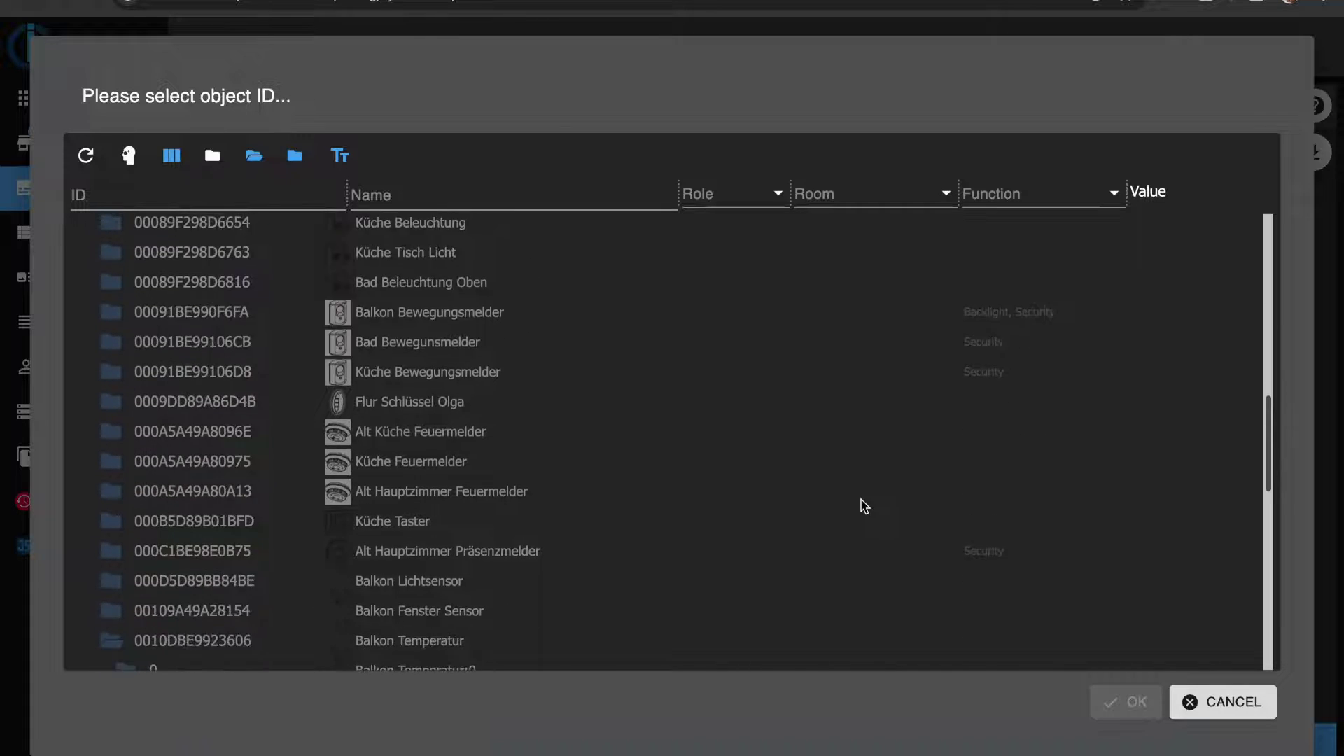
pyautogui.scroll(-2, 864, 505)
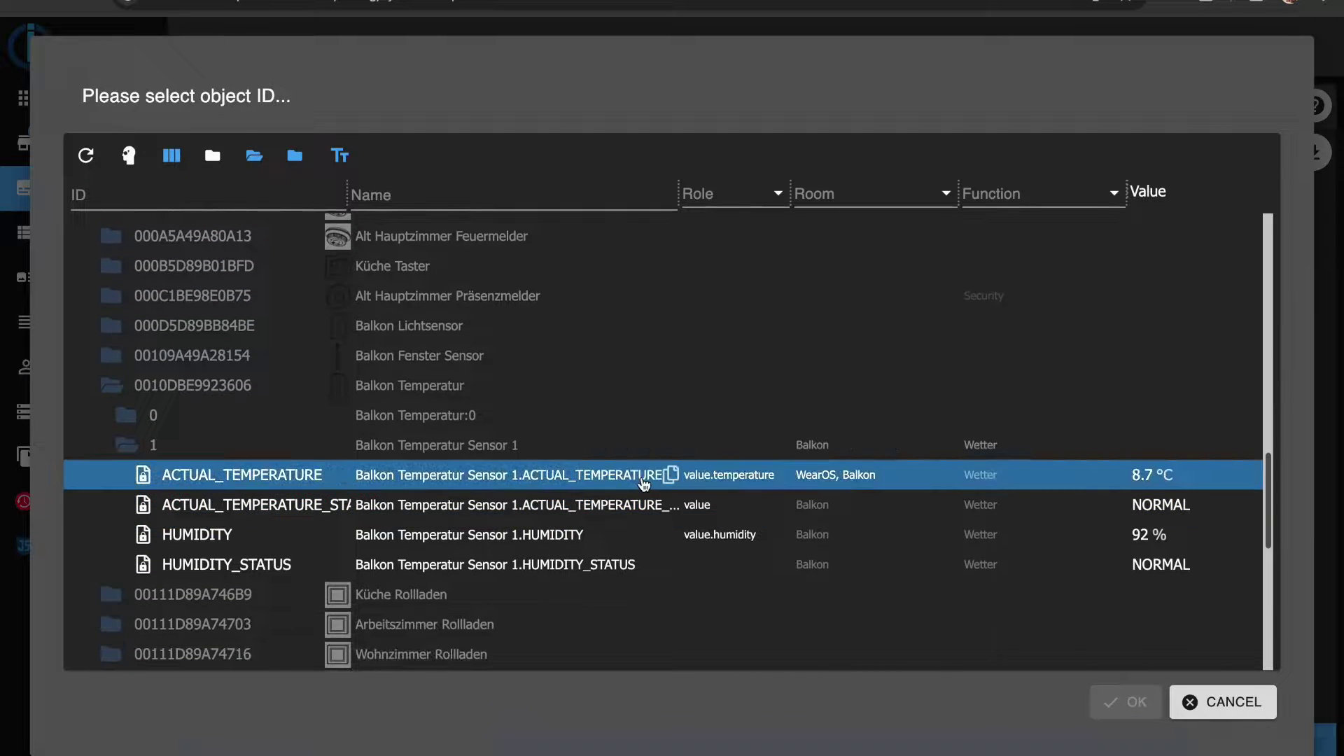
pyautogui.click(642, 481)
pyautogui.doubleClick(642, 481)
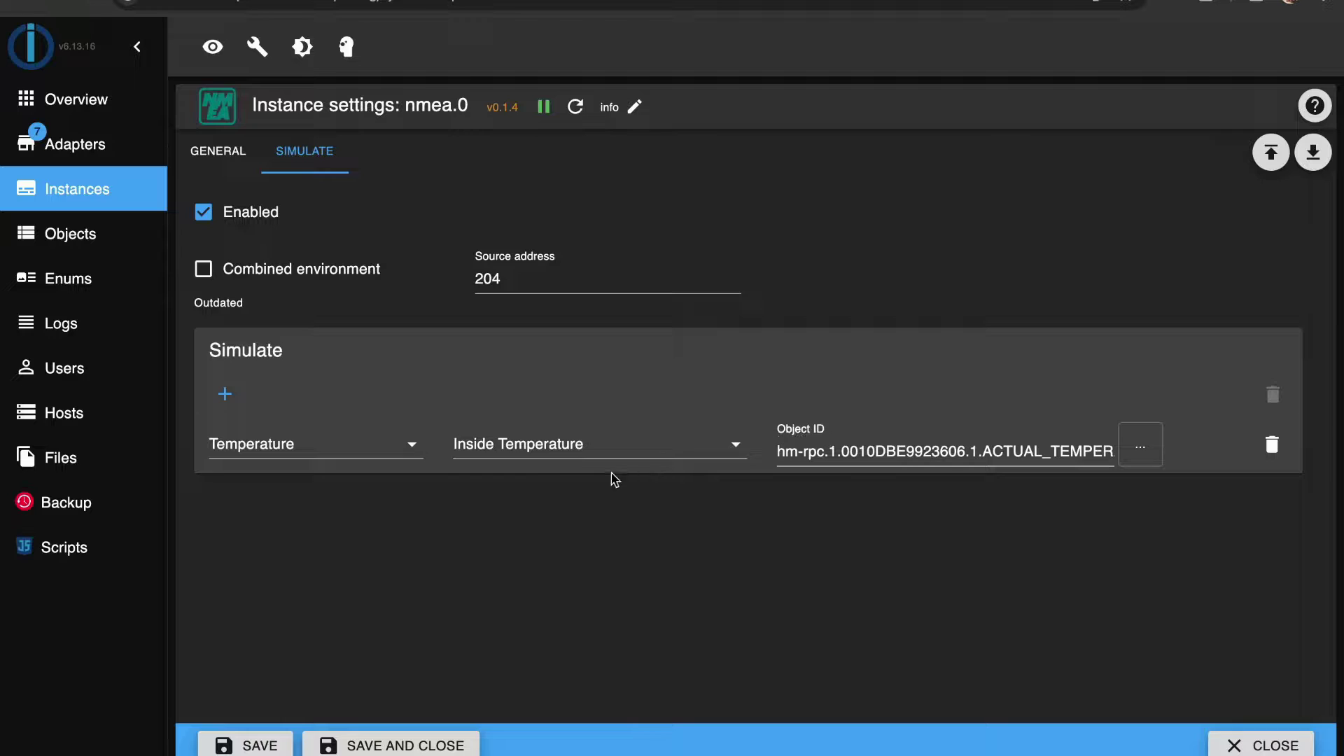
# Add a second simulation entry of type Humidity / Inside.
pyautogui.click(224, 394)
pyautogui.click(413, 503)
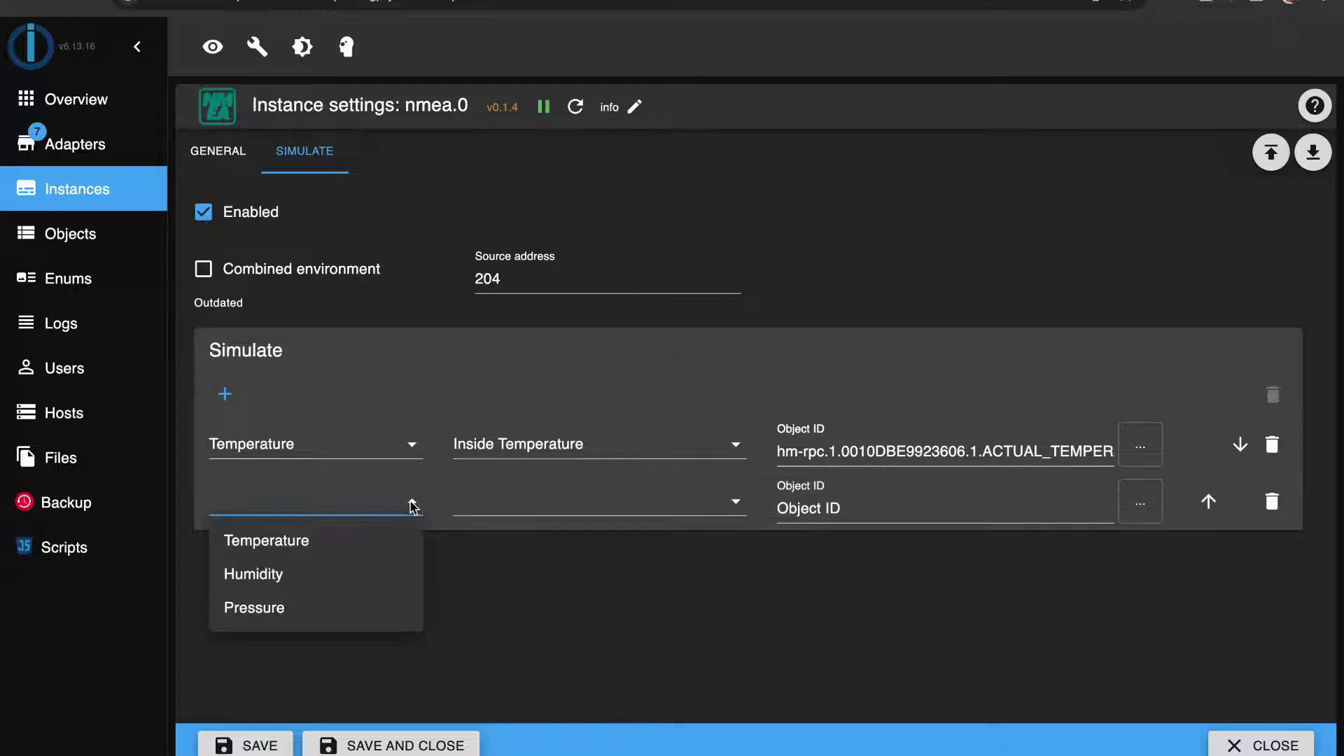
pyautogui.click(376, 570)
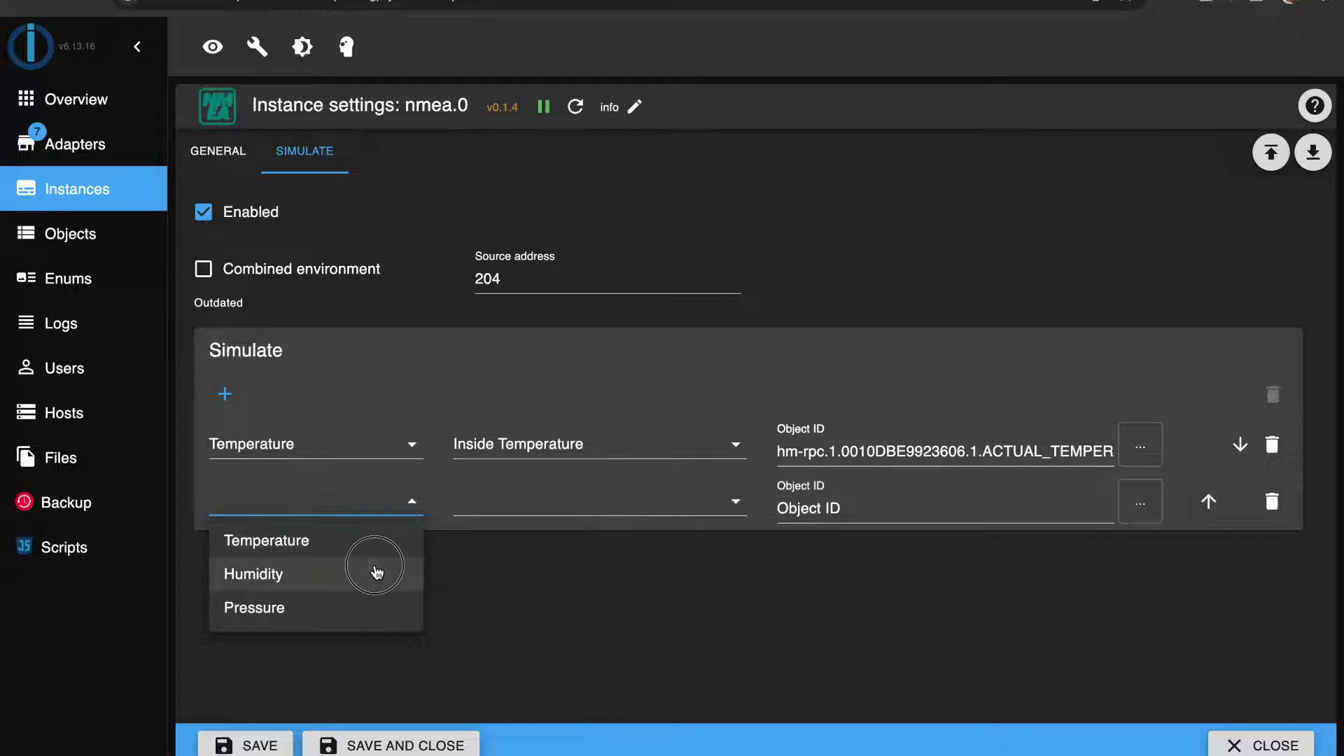
pyautogui.click(736, 506)
pyautogui.click(708, 570)
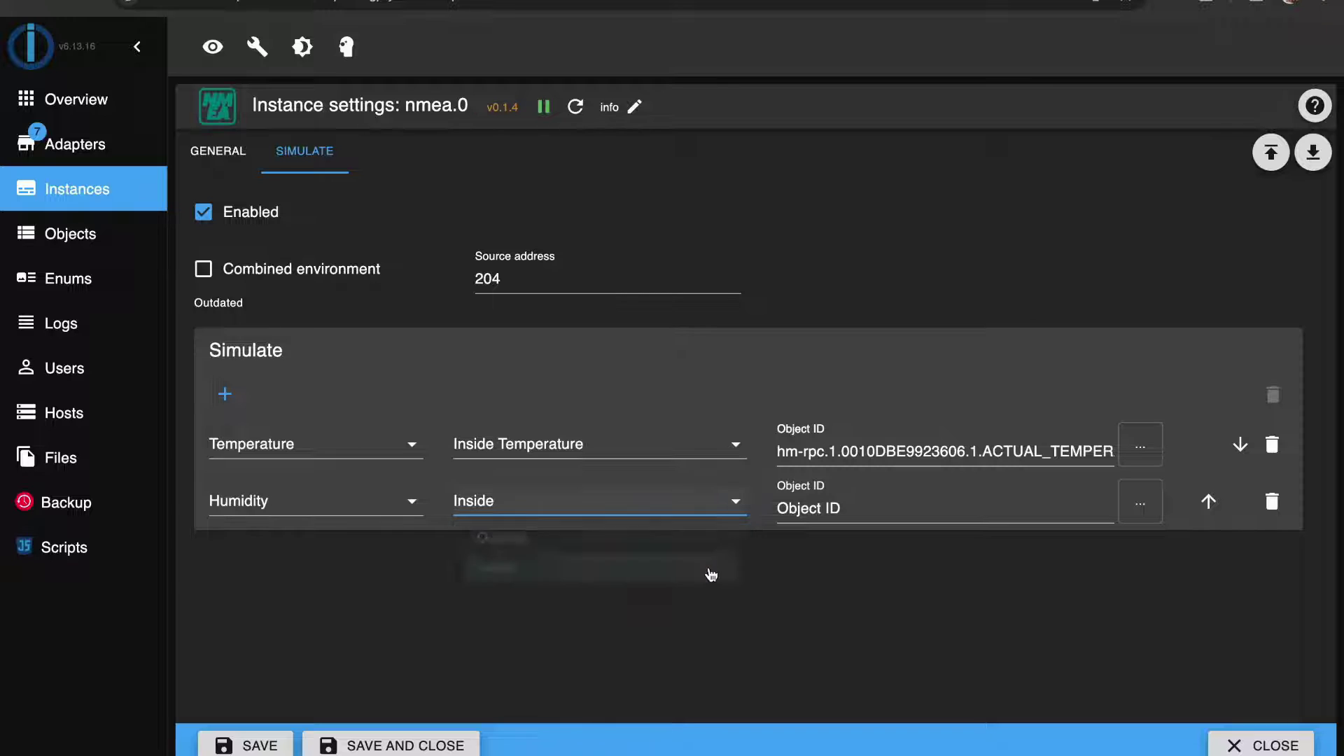
# Bind it to the balcony sensor's HUMIDITY state and enable Combined environment.
pyautogui.click(1140, 508)
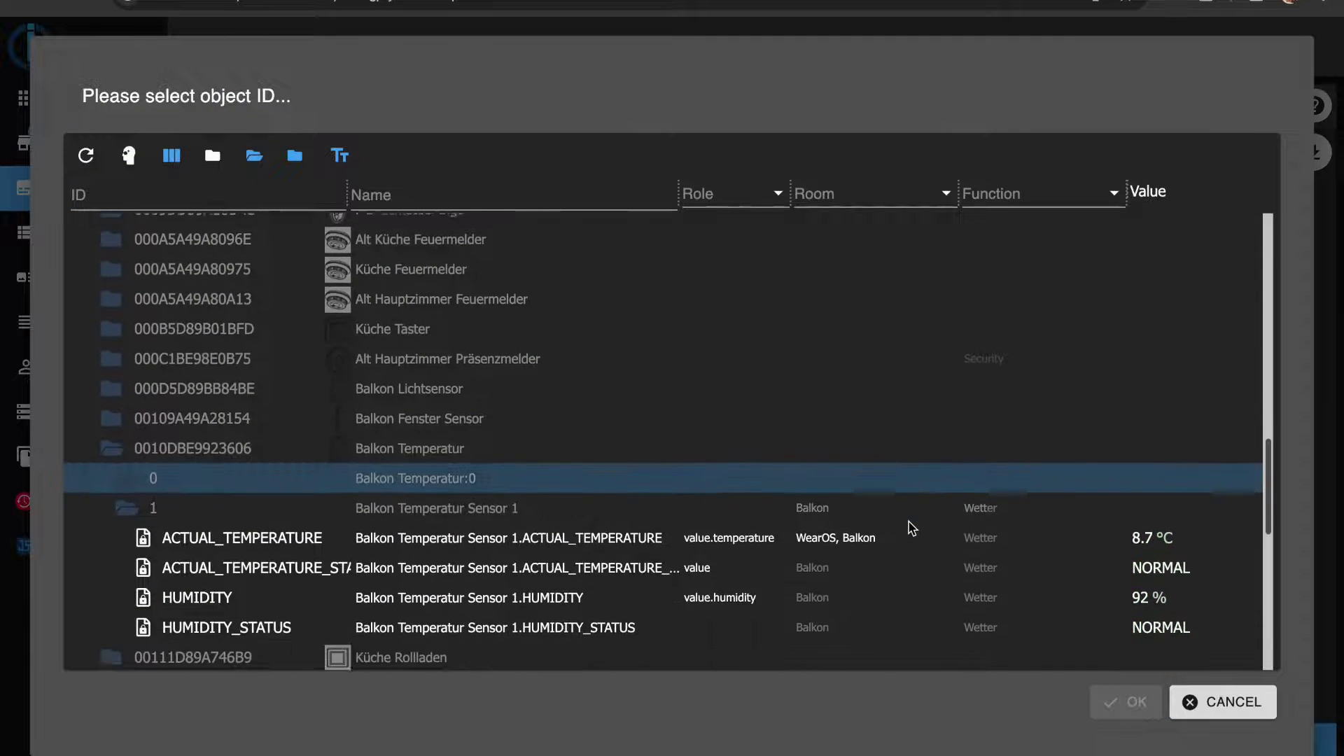
pyautogui.click(863, 555)
pyautogui.click(546, 587)
pyautogui.doubleClick(548, 585)
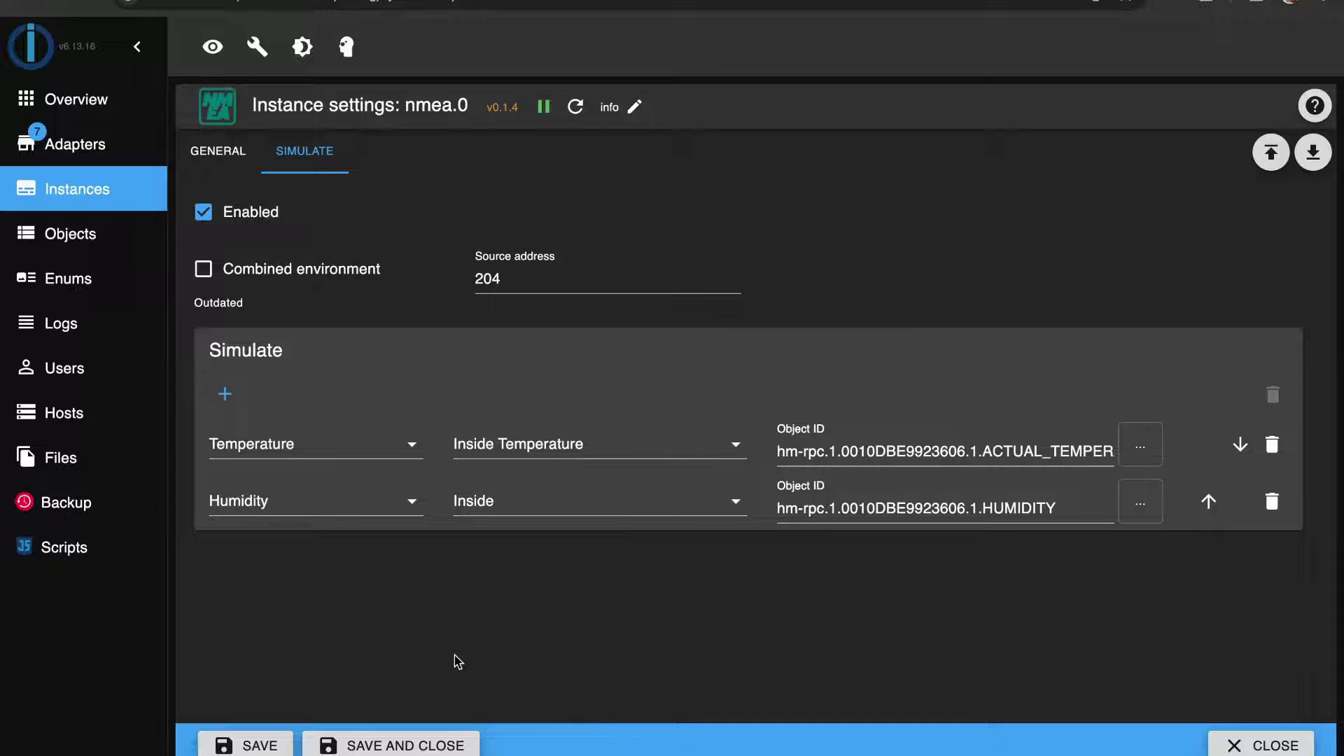
pyautogui.click(205, 271)
# Save and close the nmea.0 simulation with balcony Temperature and Humidity entries at source address 204.
pyautogui.click(360, 744)
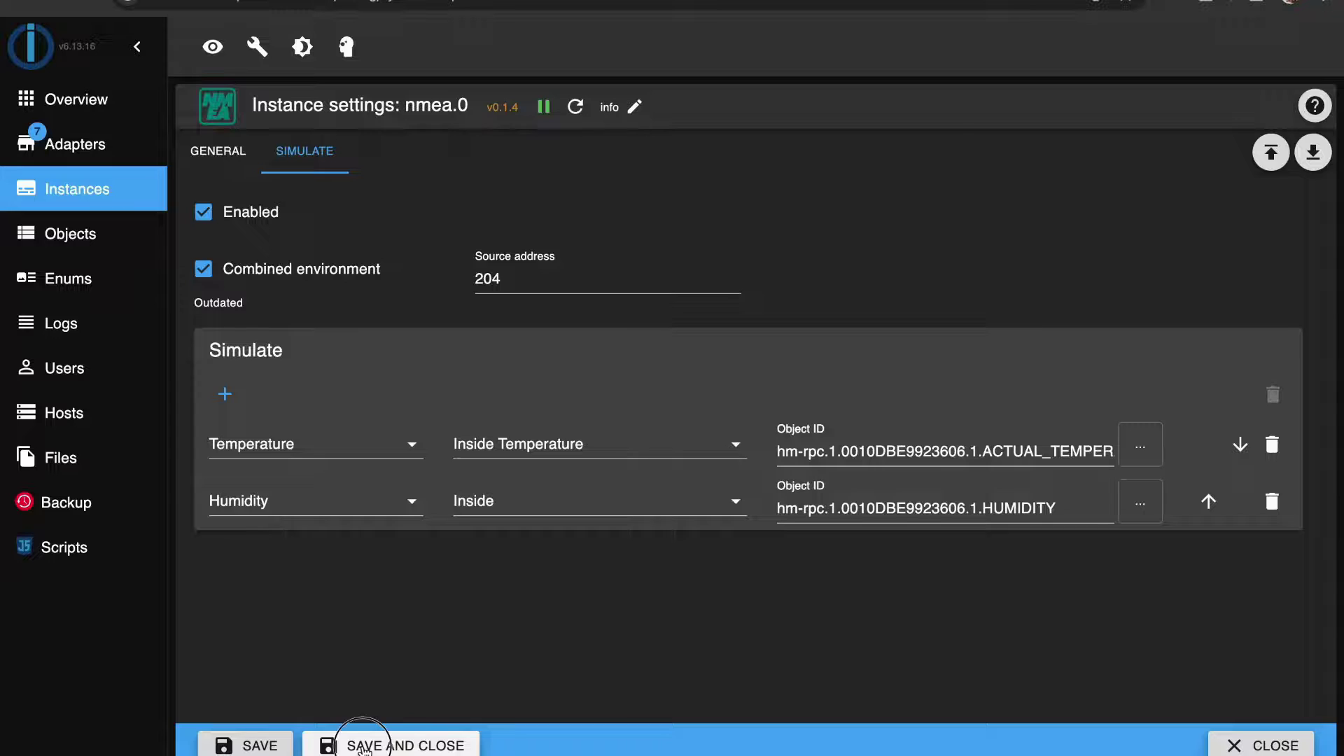